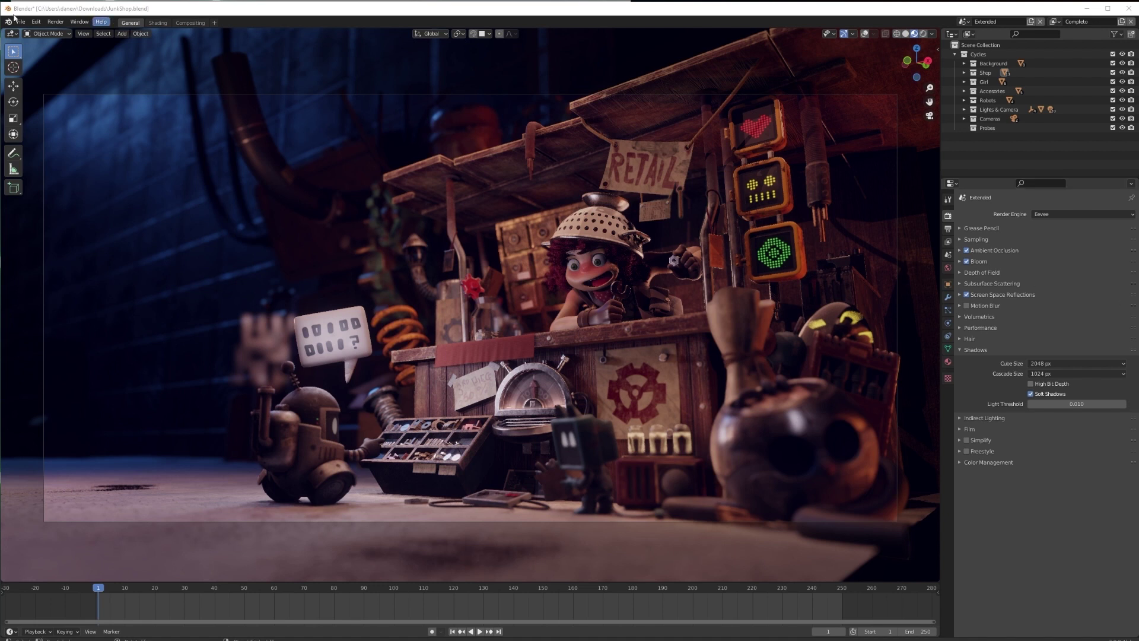
Display the NVIDIA Omniverse add-on's USD, particle and material bake settings beside the 3D viewport
click(21, 21)
mouse_move(64, 157)
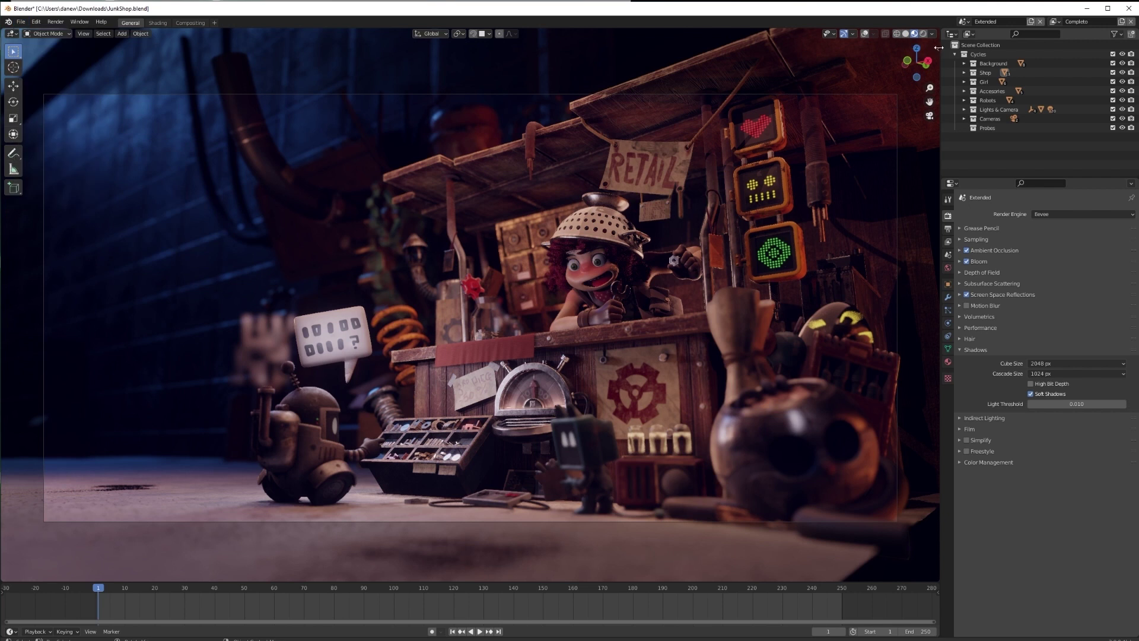
key(n)
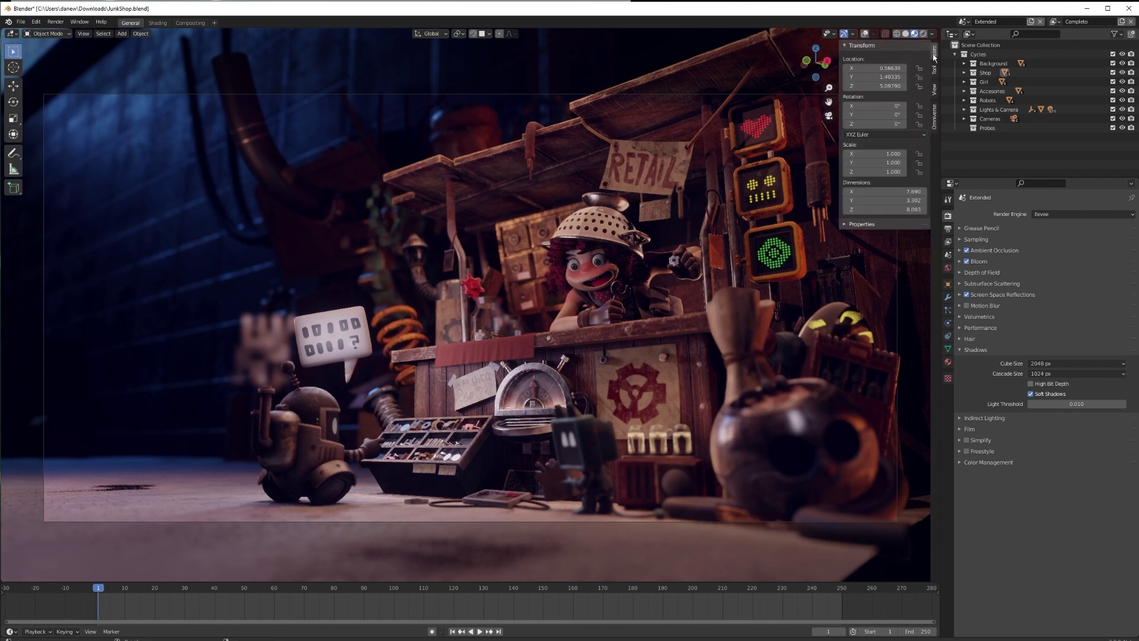
click(935, 117)
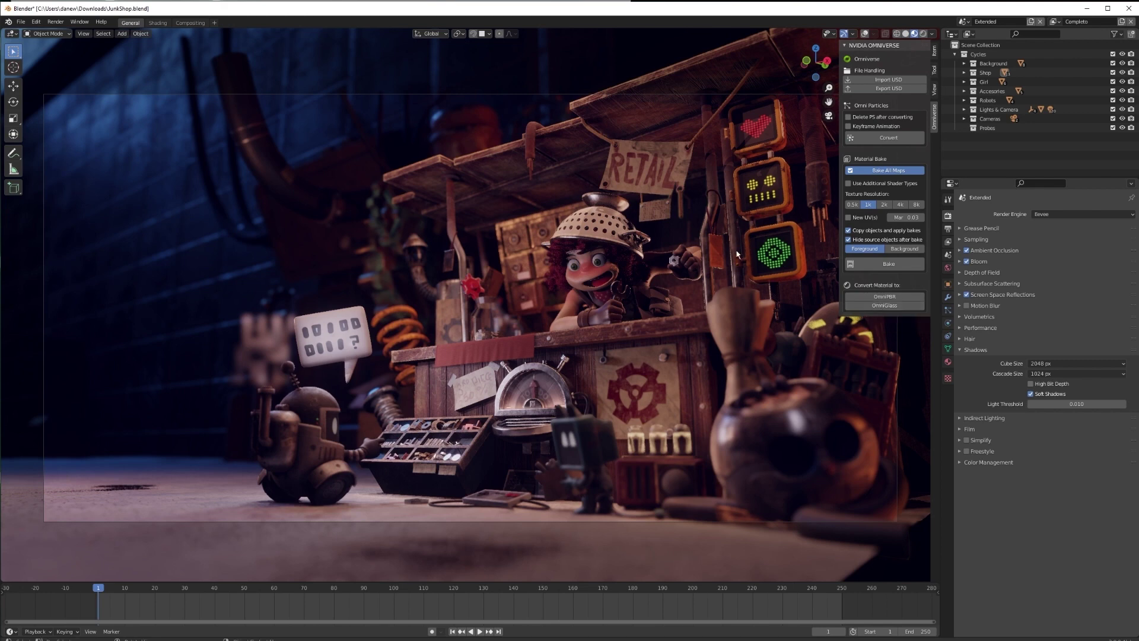
Switch to the Shading workspace and check the Omniverse options in the shader editor
click(158, 23)
click(923, 381)
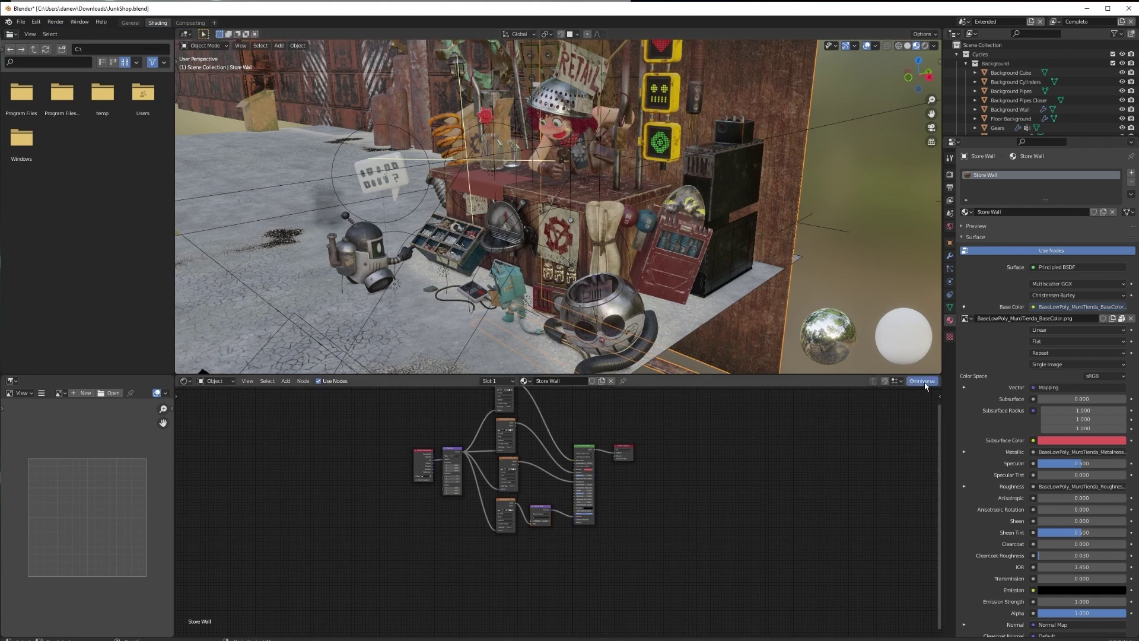
click(924, 382)
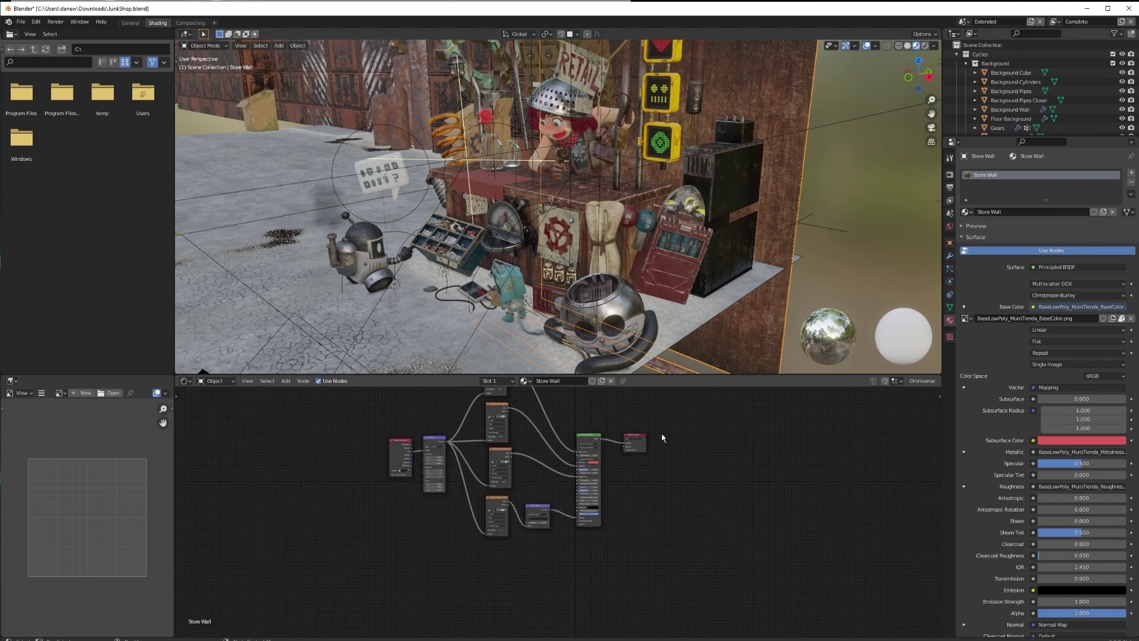
Spread out the Store Wall node graph by moving the Material Output and Principled BSDF nodes further from the texture nodes
scroll(662, 441, up, 5)
middle_drag(707, 440, 810, 597)
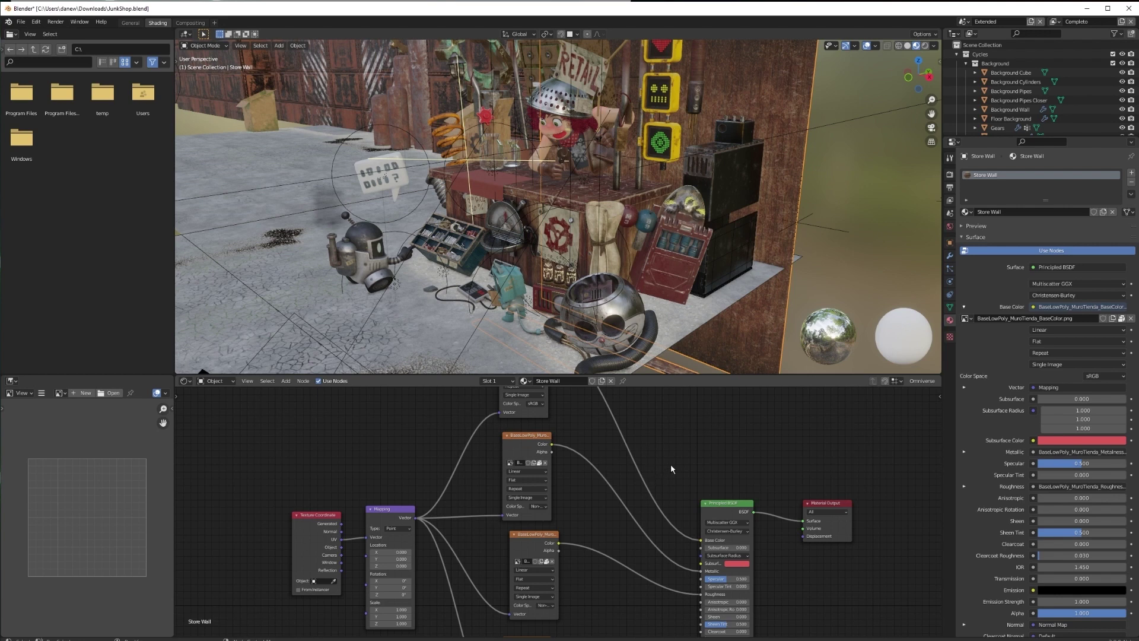
middle_drag(667, 441, 459, 410)
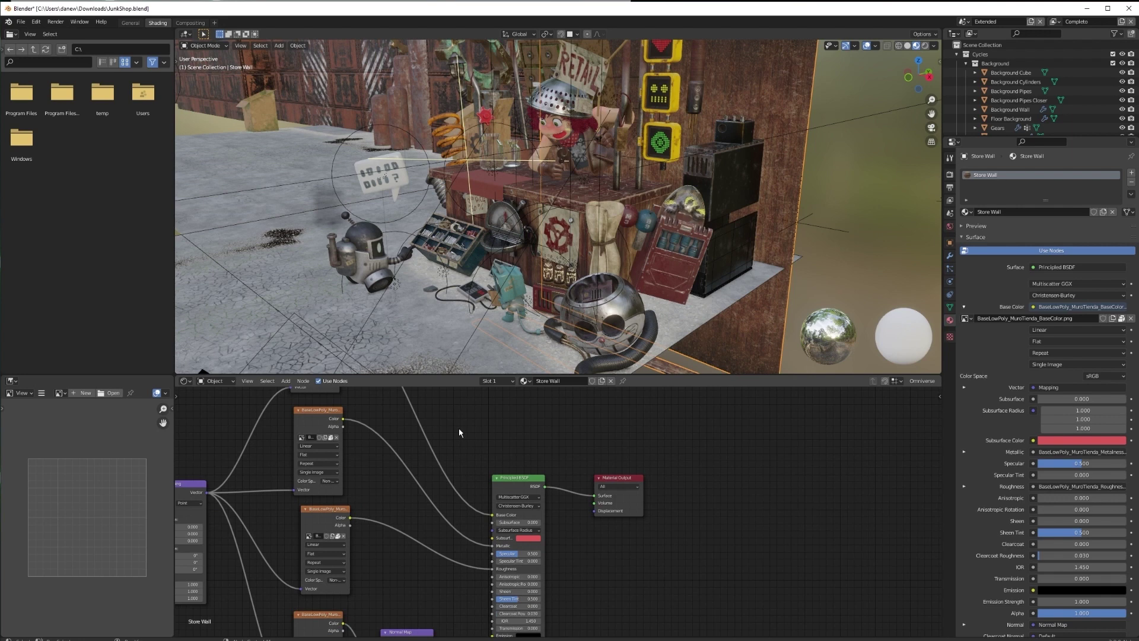
drag(627, 482, 711, 455)
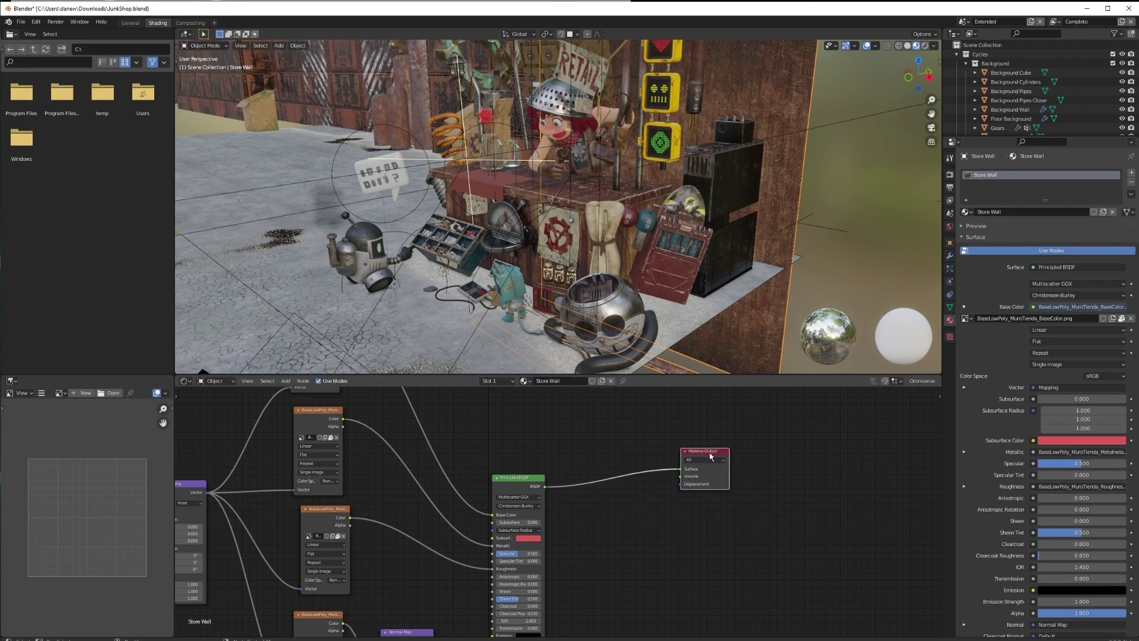
middle_drag(391, 458, 577, 410)
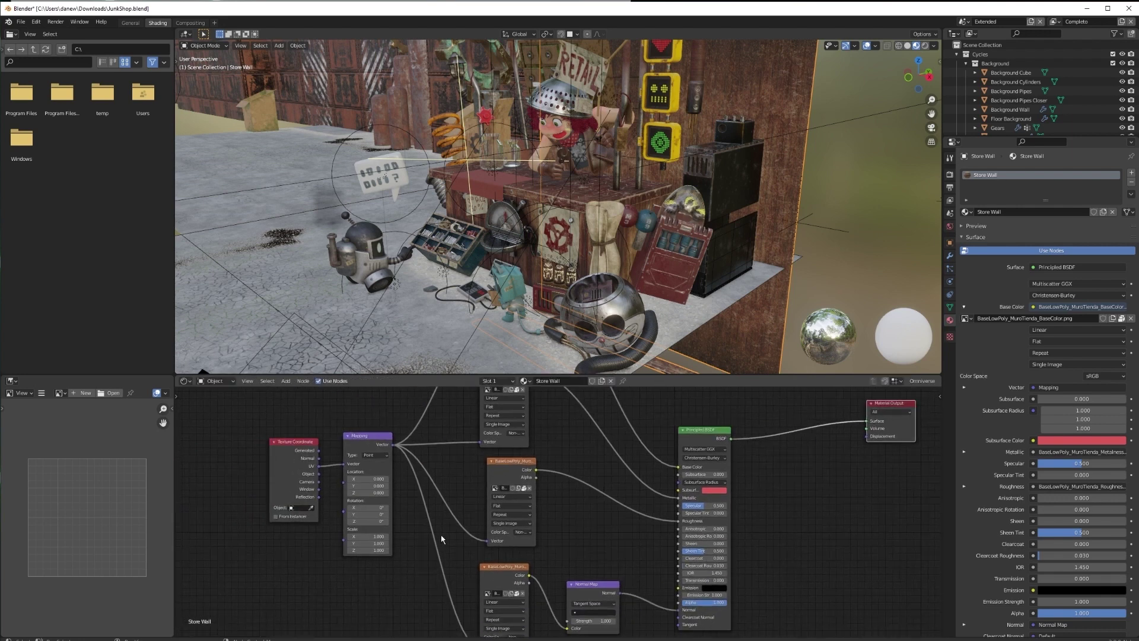
middle_drag(929, 463, 791, 487)
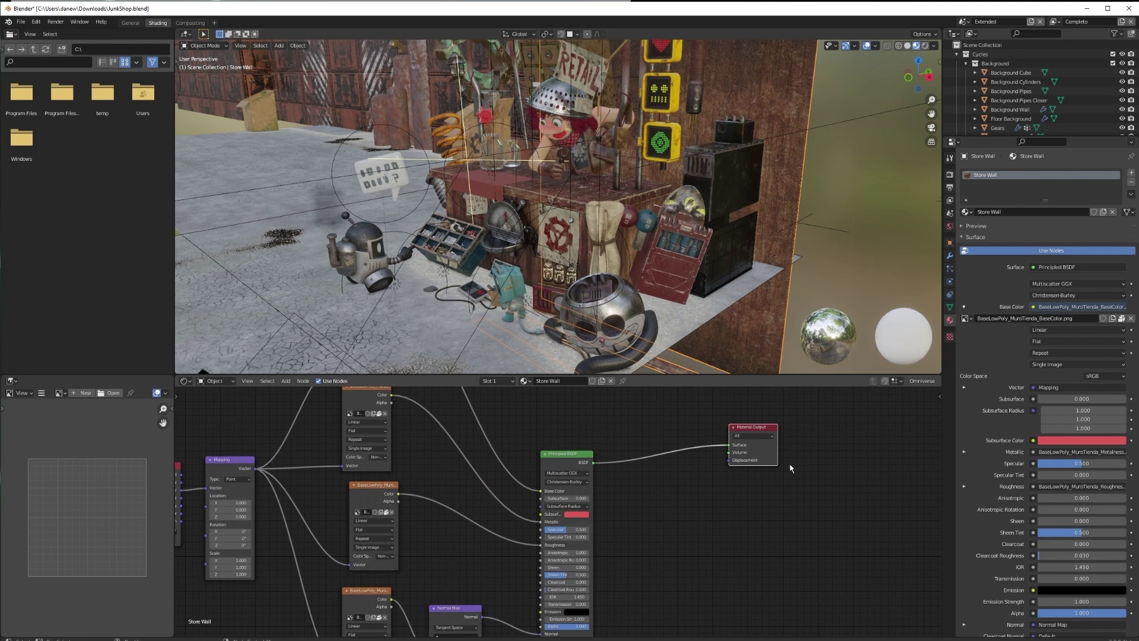
key(g)
click(674, 467)
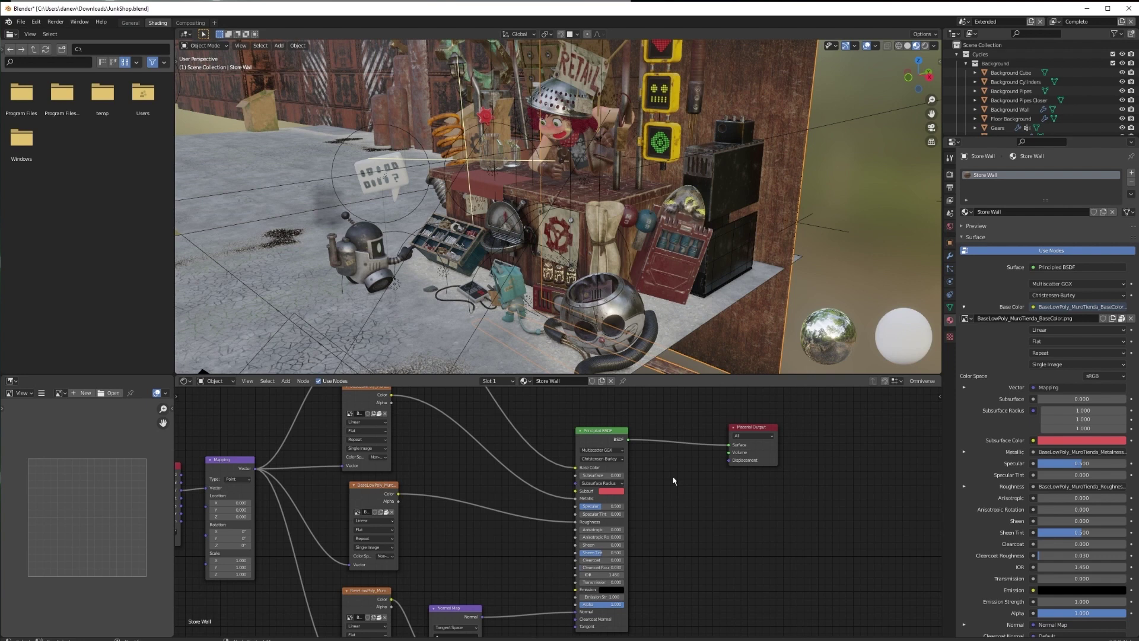
In the Omniverse material bake settings, turn off Bake All Maps and enable Use Additional Shader Types
click(940, 63)
click(936, 132)
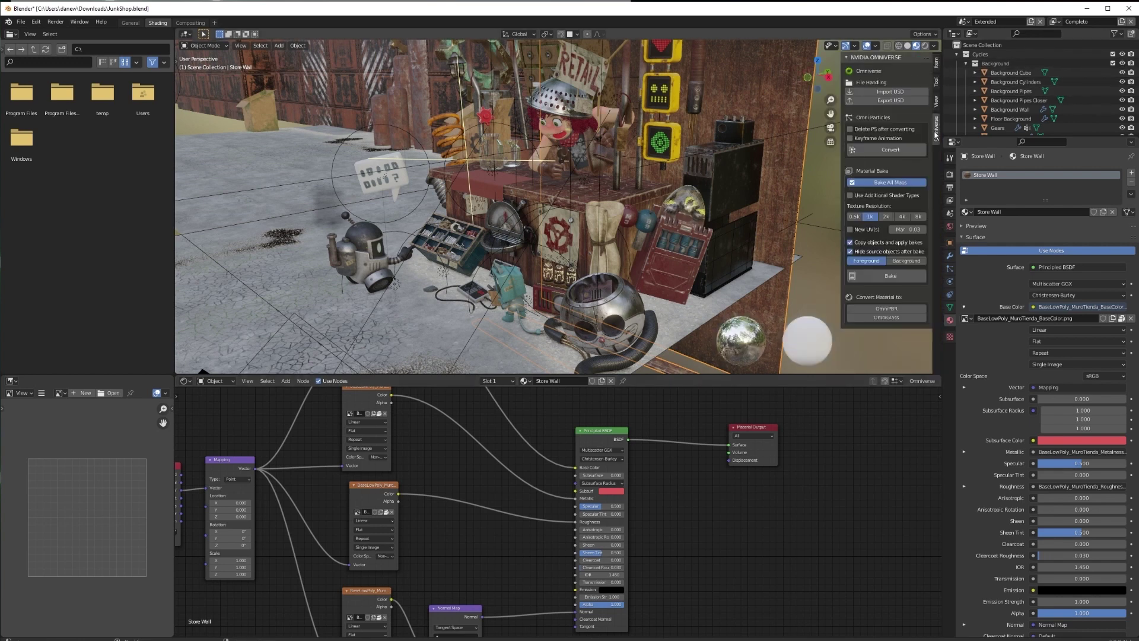
click(877, 184)
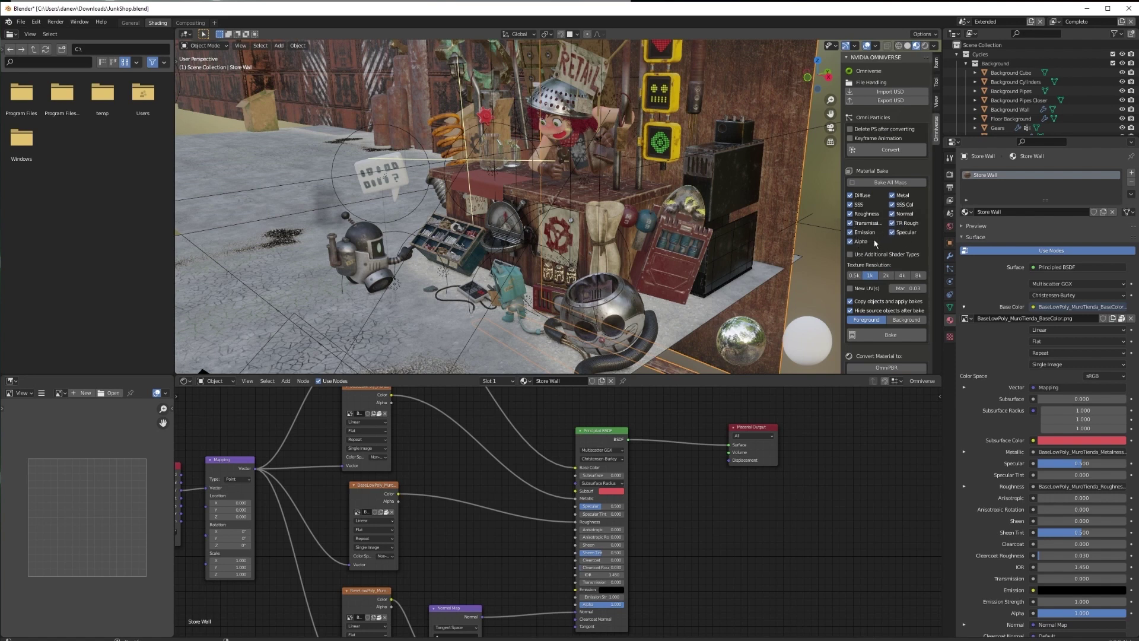
click(851, 255)
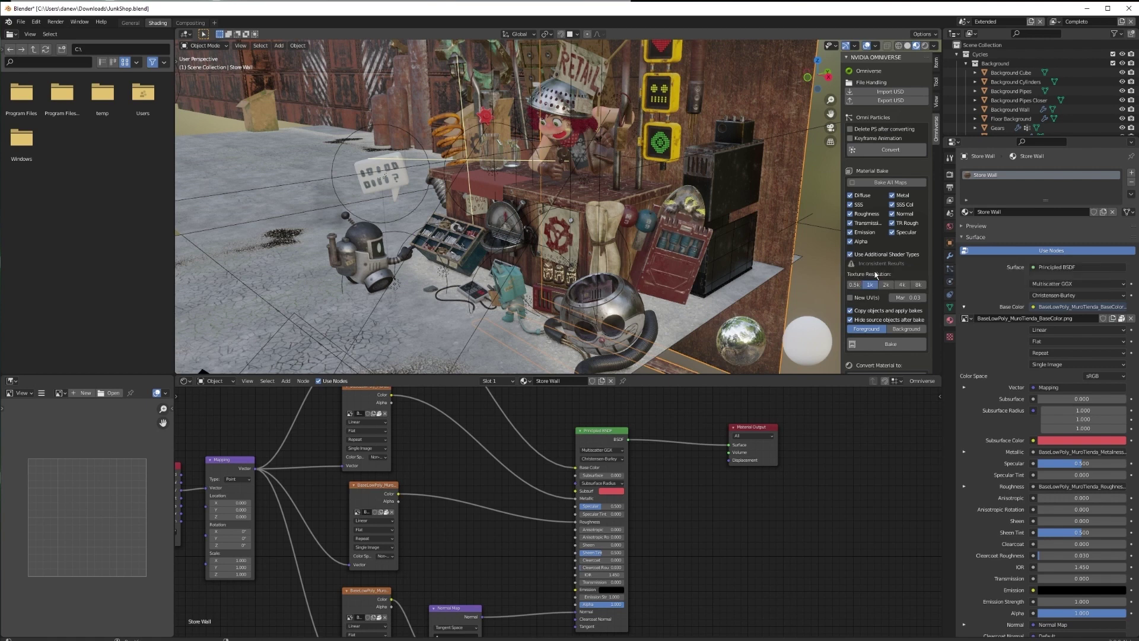
Enable New UV(s) for the material bake and set it to run in the background
scroll(890, 264, down, 2)
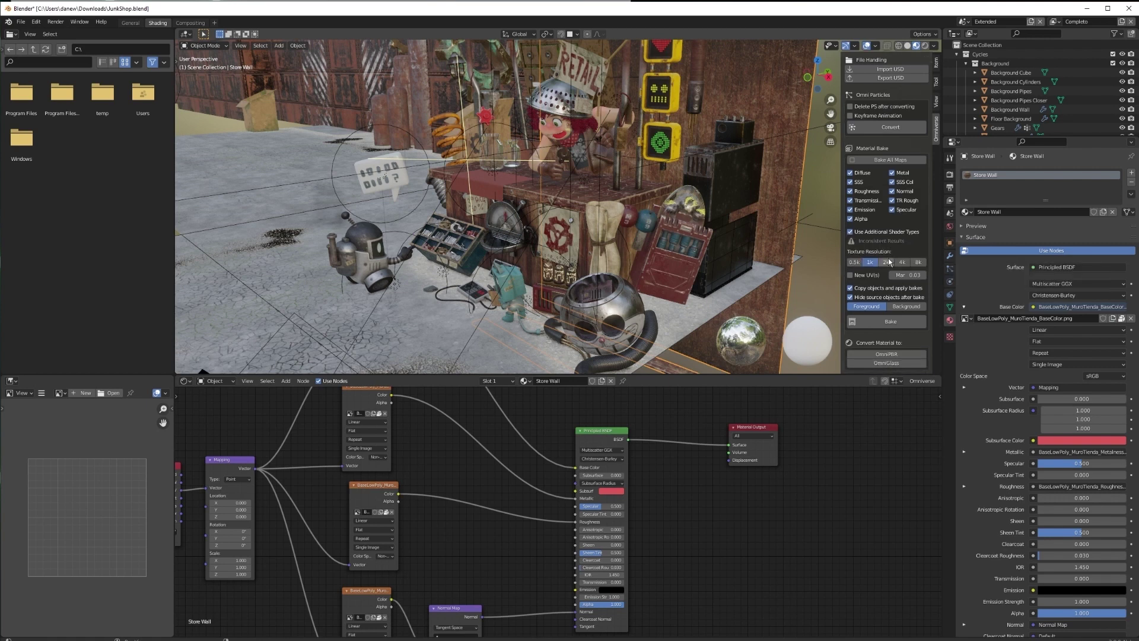
click(859, 275)
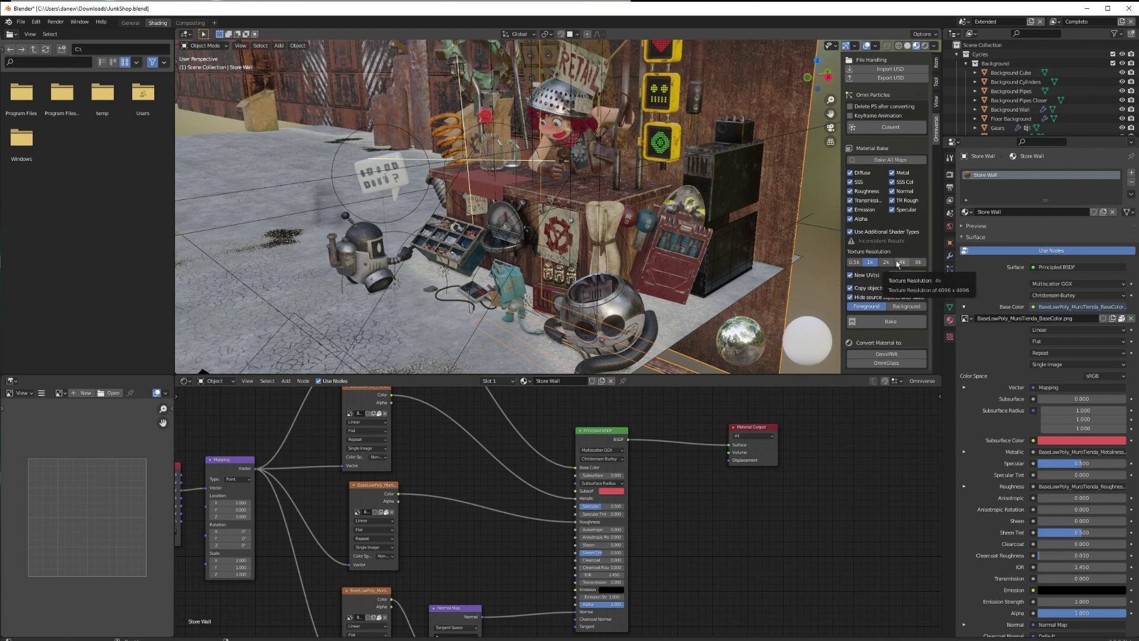
click(901, 307)
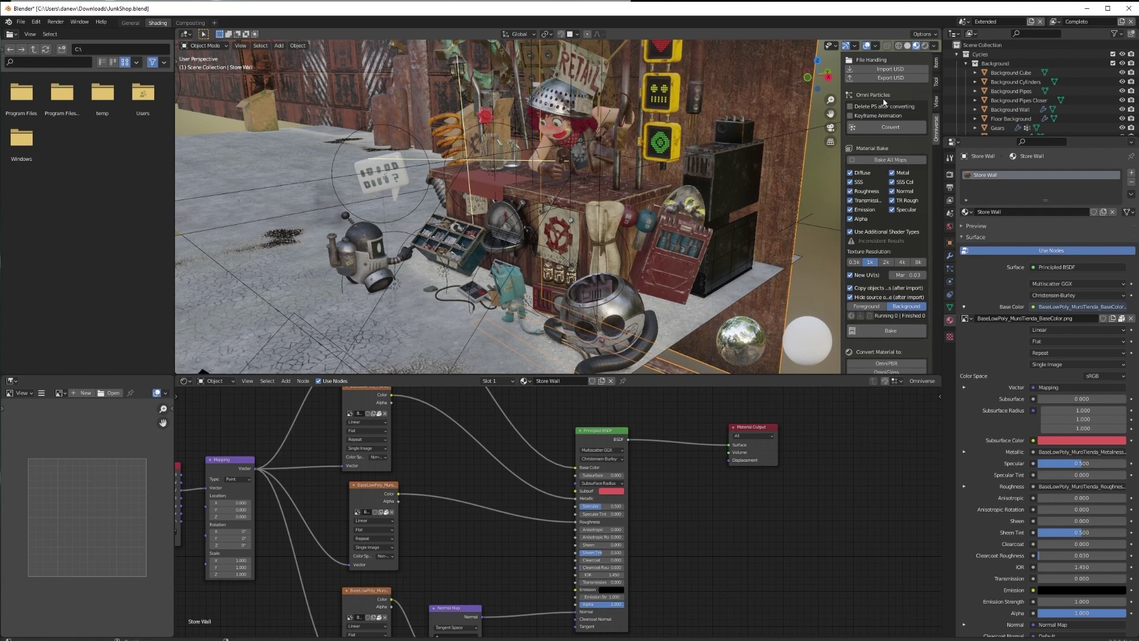
scroll(895, 178, down, 1)
scroll(897, 344, up, 2)
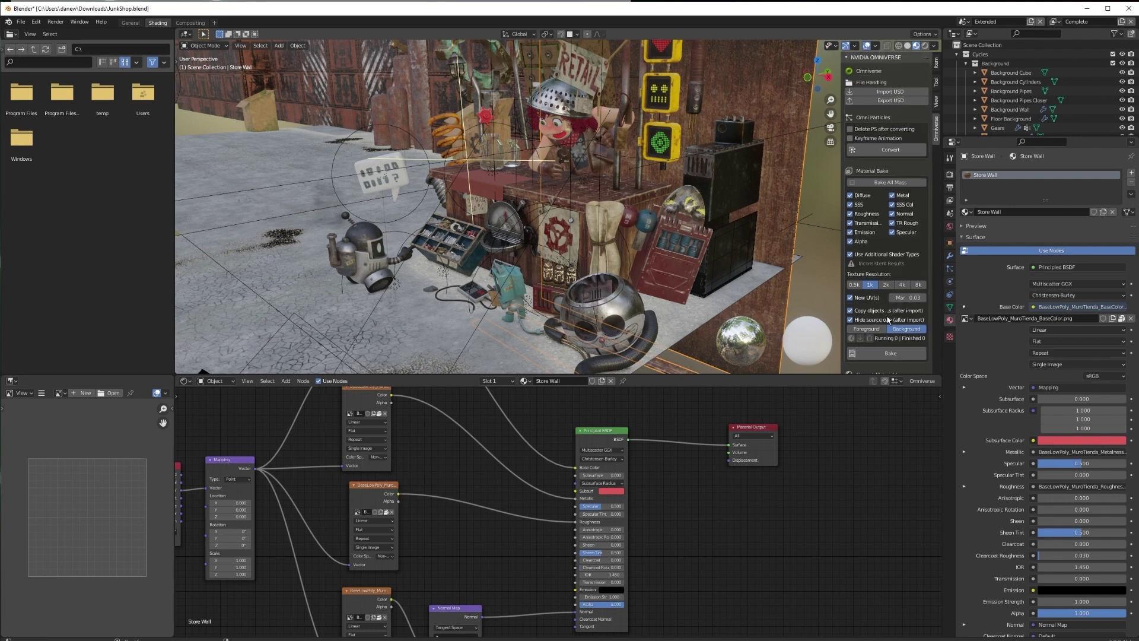
scroll(892, 321, down, 2)
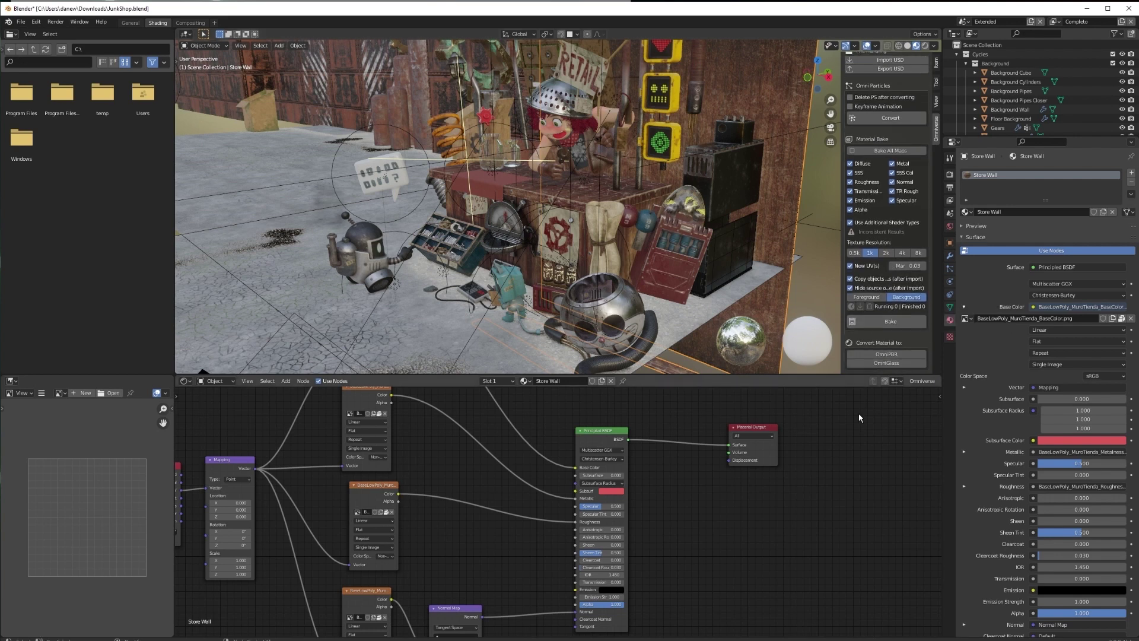
Replace the Store Wall nodes with the OmniPBR graph template and look over its UV, texture, parameter, output and information frames
click(915, 383)
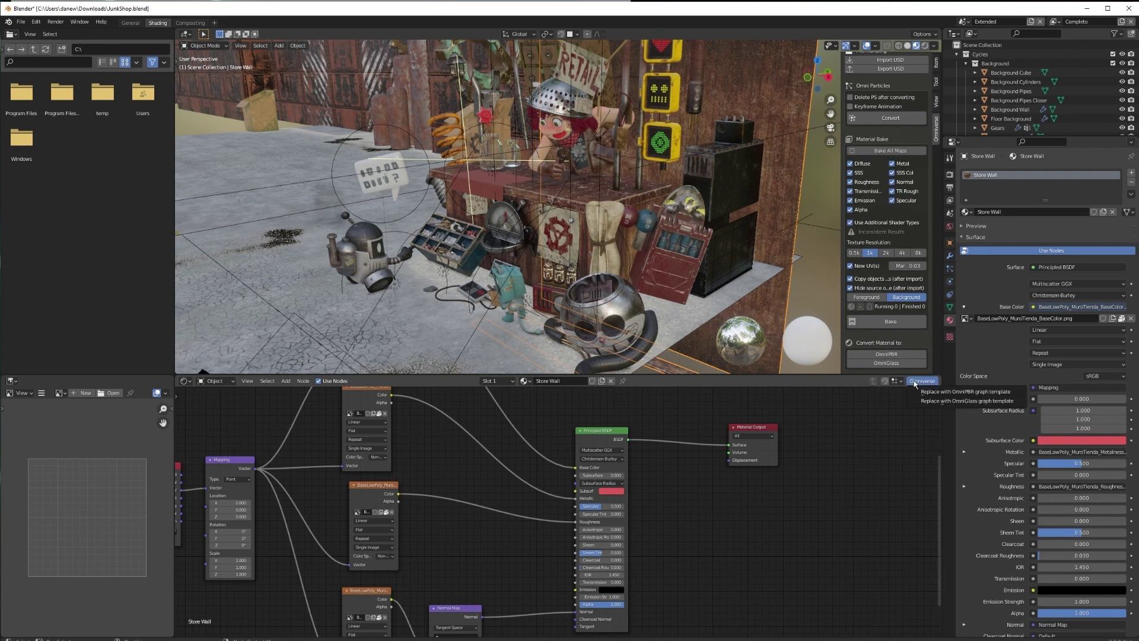
click(942, 392)
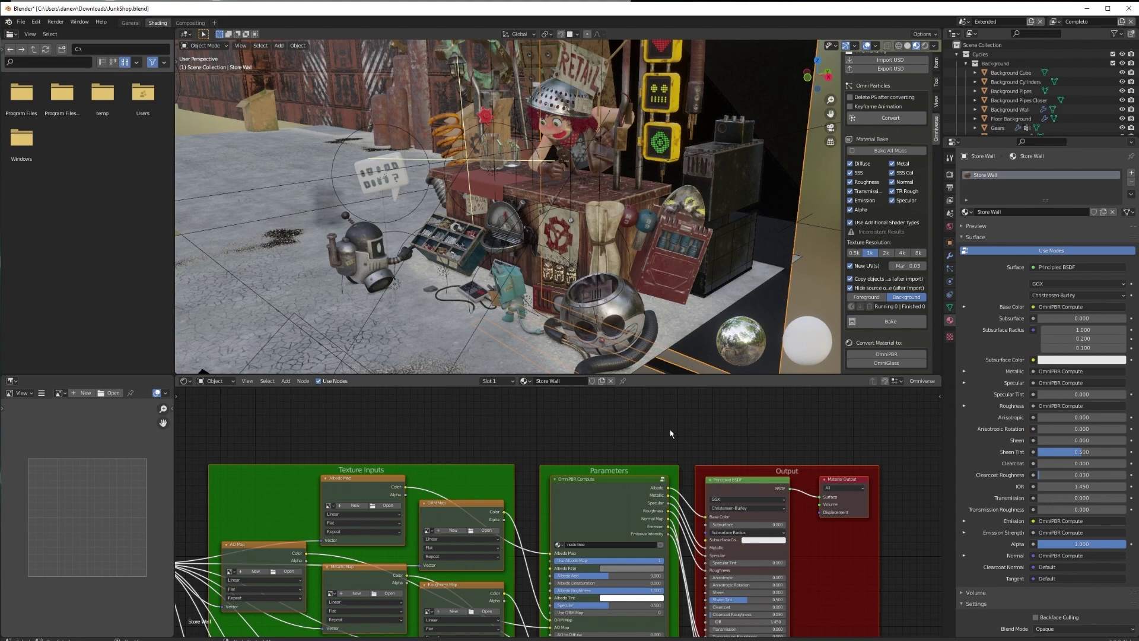
drag(594, 376, 505, 120)
middle_drag(482, 243, 308, 120)
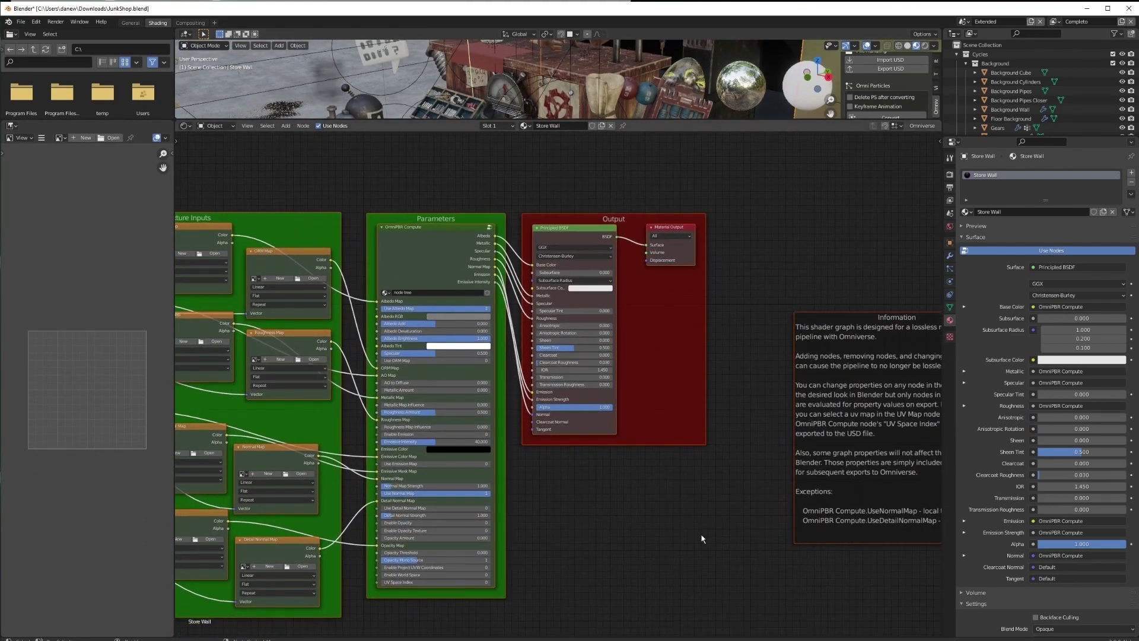
middle_drag(561, 256, 376, 242)
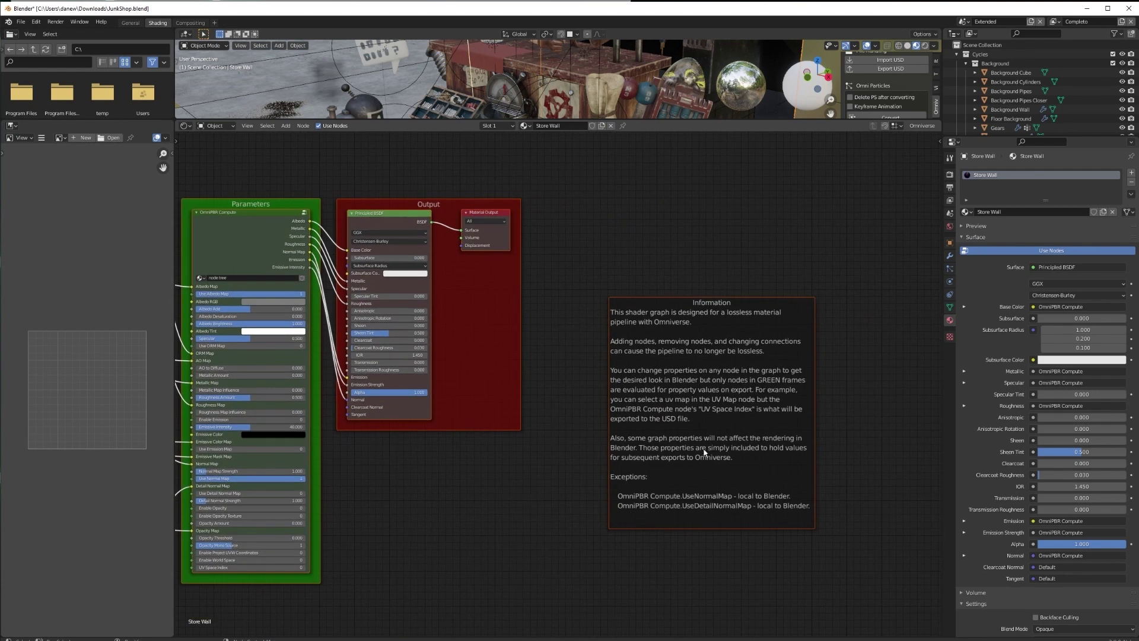
middle_drag(456, 492, 867, 473)
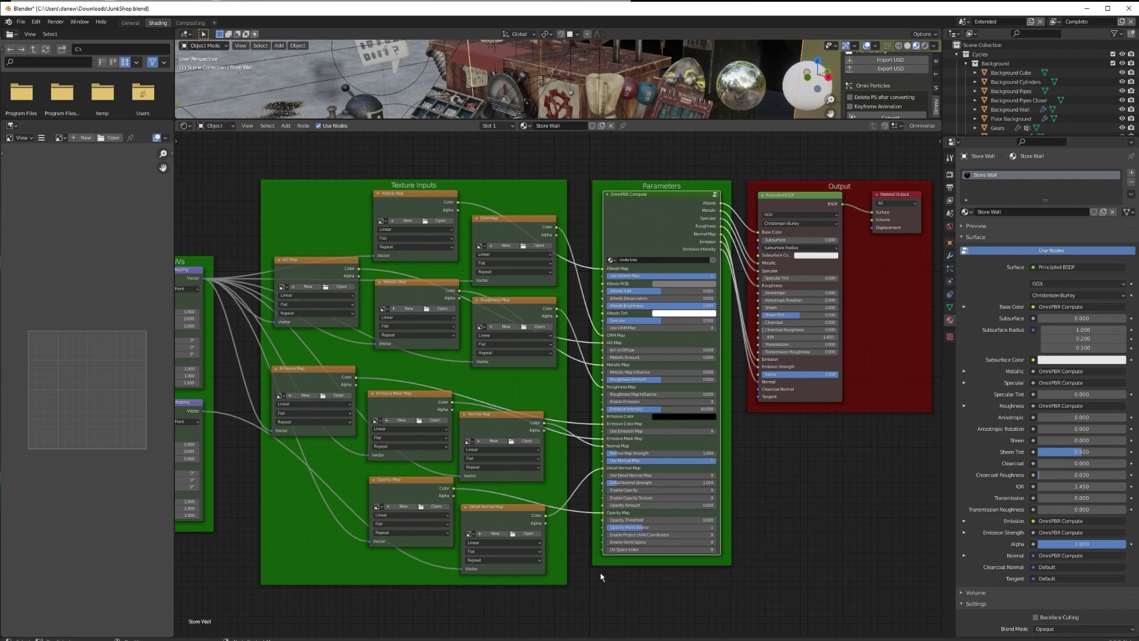
middle_drag(616, 615, 819, 589)
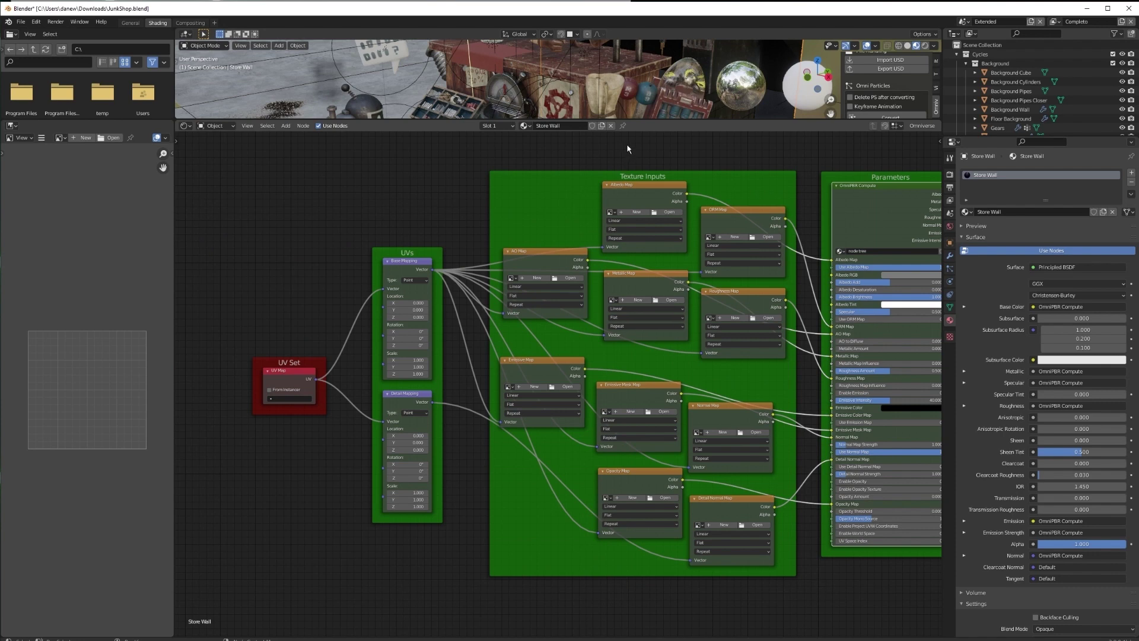
drag(643, 121, 680, 474)
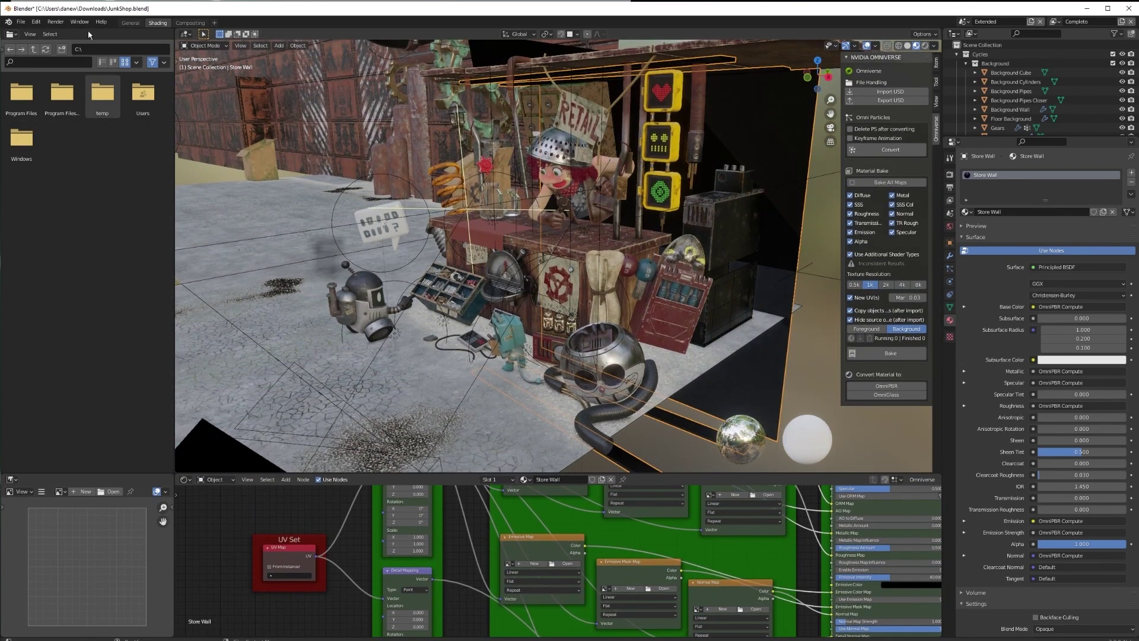
Start an Omniverse USD export of the scene, widen the export settings area and check which options Animation offers, leaving it off
click(21, 22)
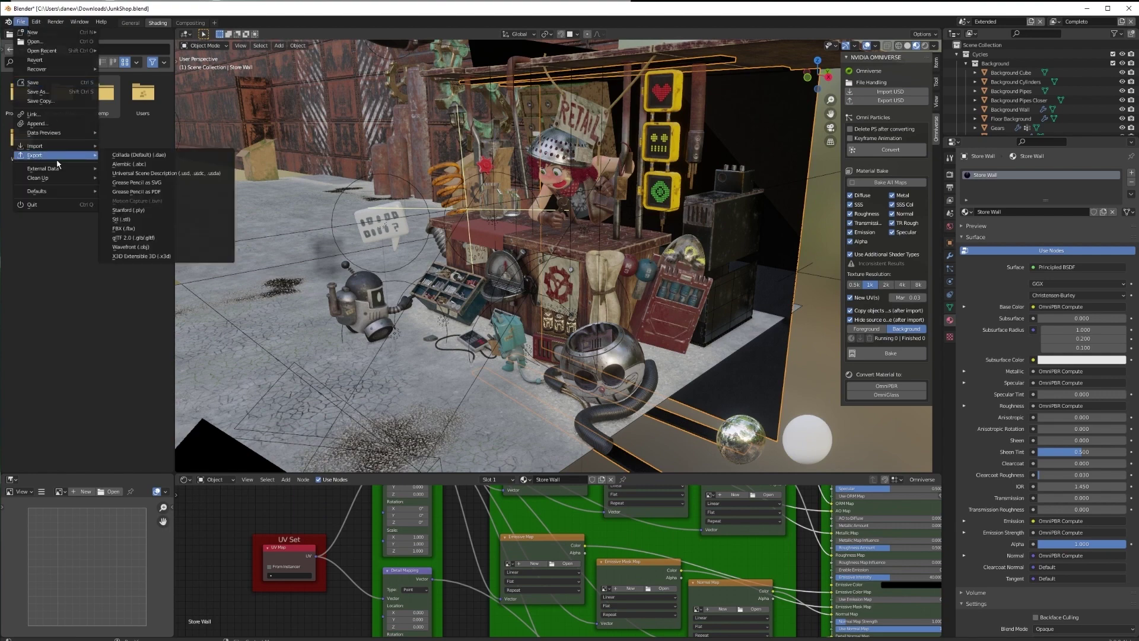
mouse_move(53, 155)
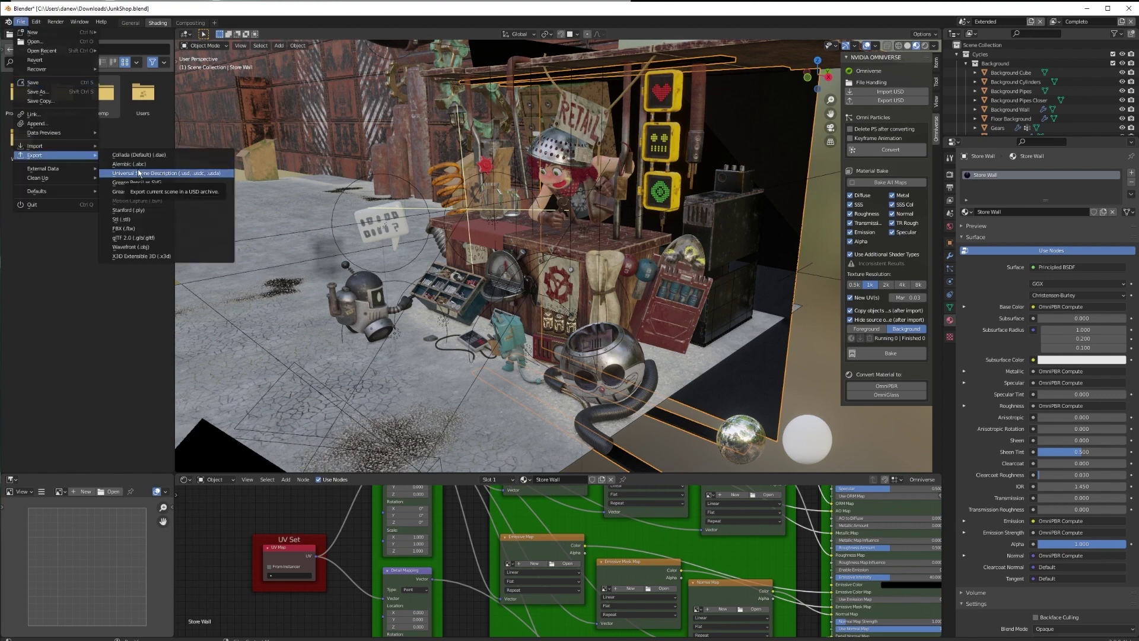
click(884, 100)
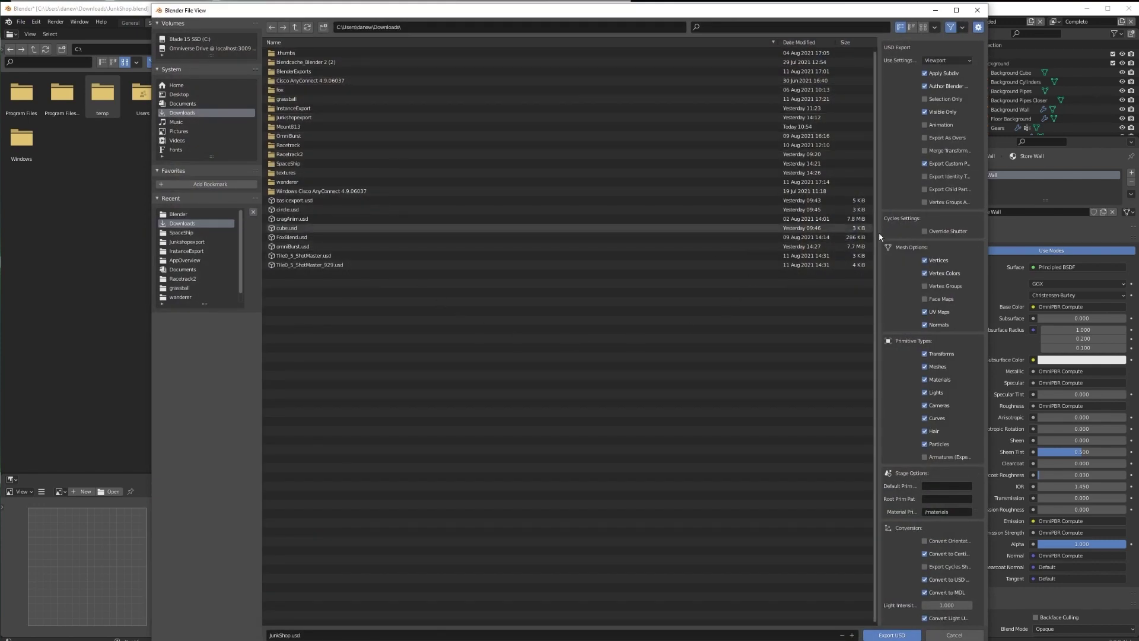
drag(880, 236, 462, 243)
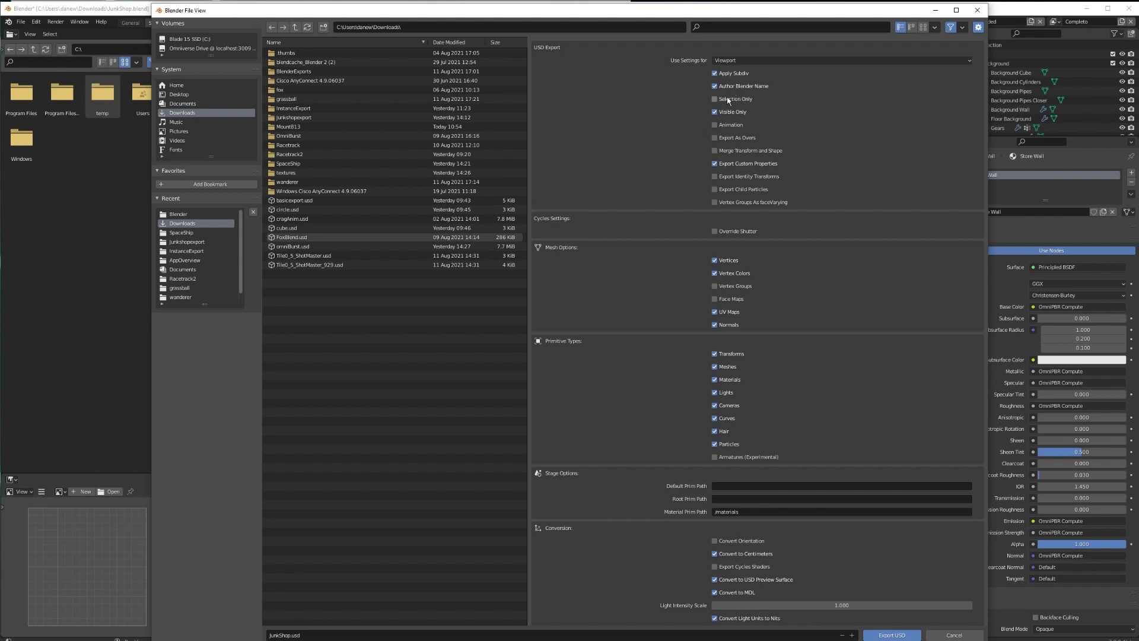
click(715, 125)
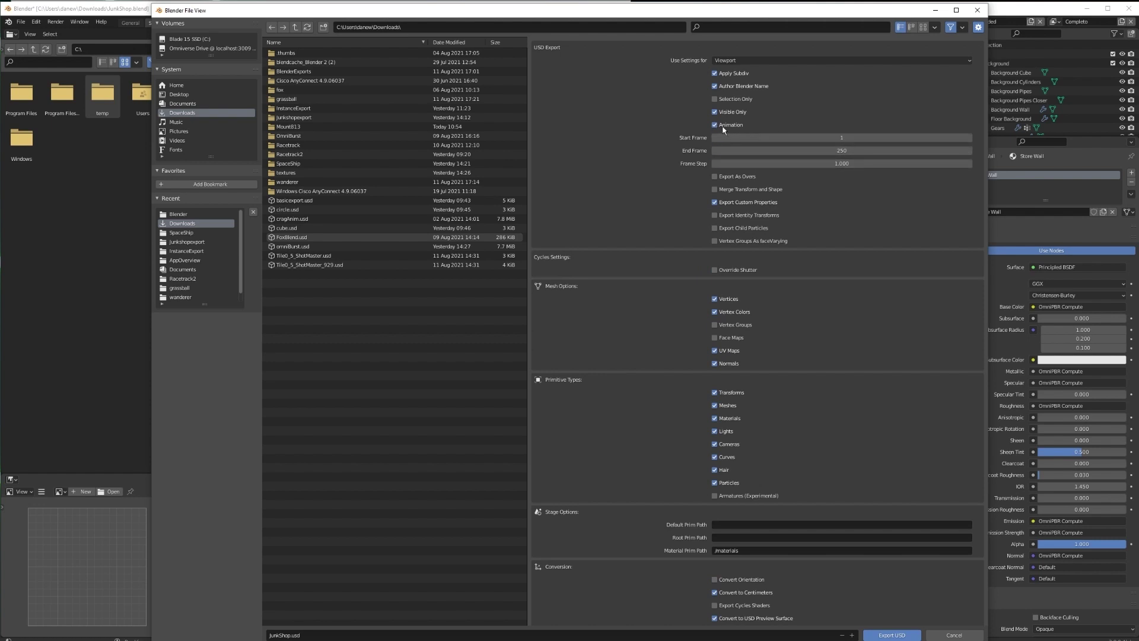
click(716, 125)
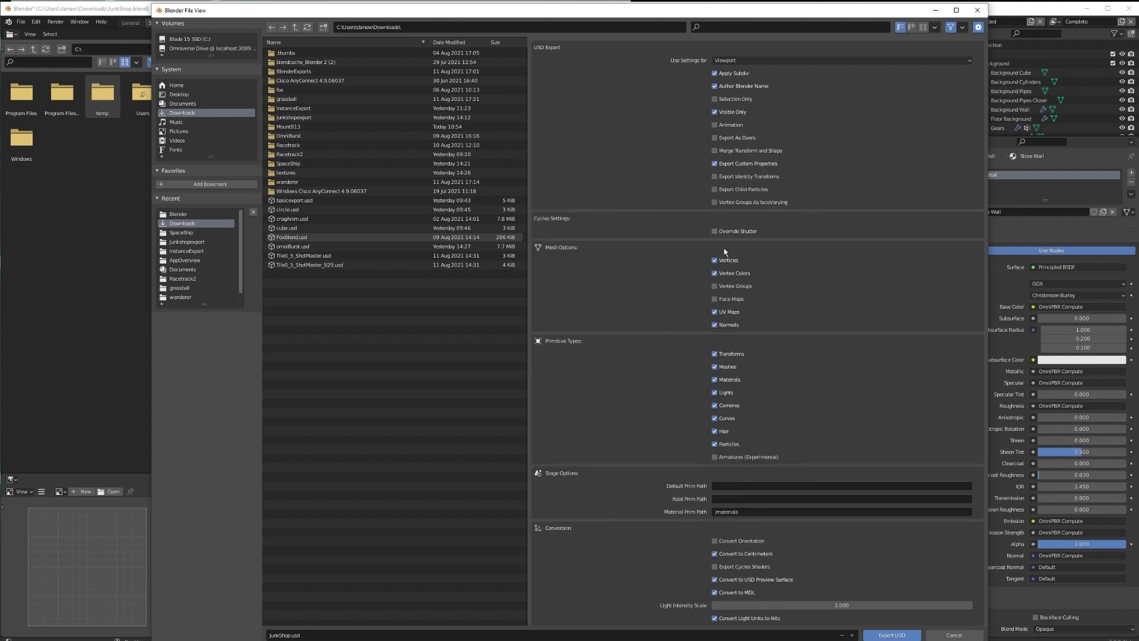
Set both the Default Prim Path and the Root Prim Path of the USD export to /root
scroll(715, 325, down, 3)
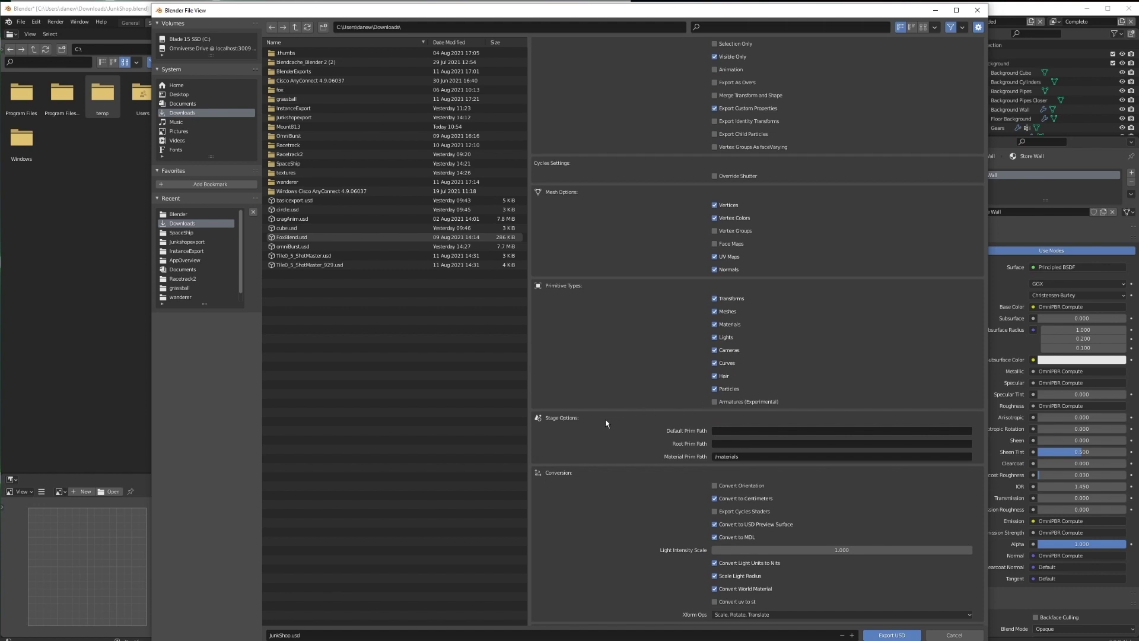
scroll(653, 418, down, 3)
click(729, 375)
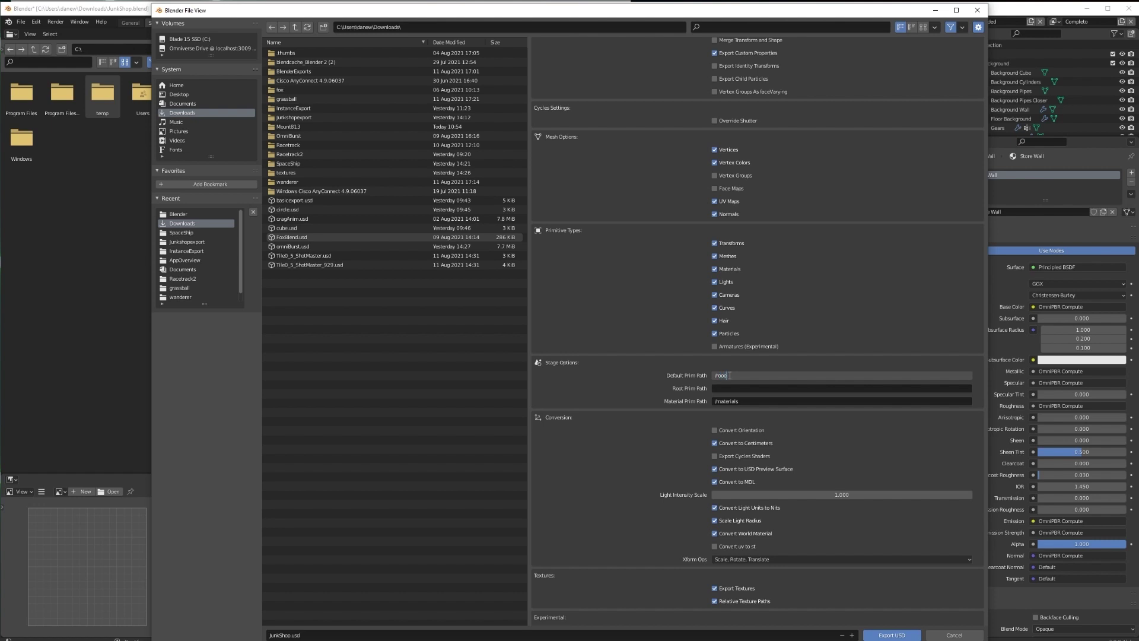
key(Tab)
text(/root)
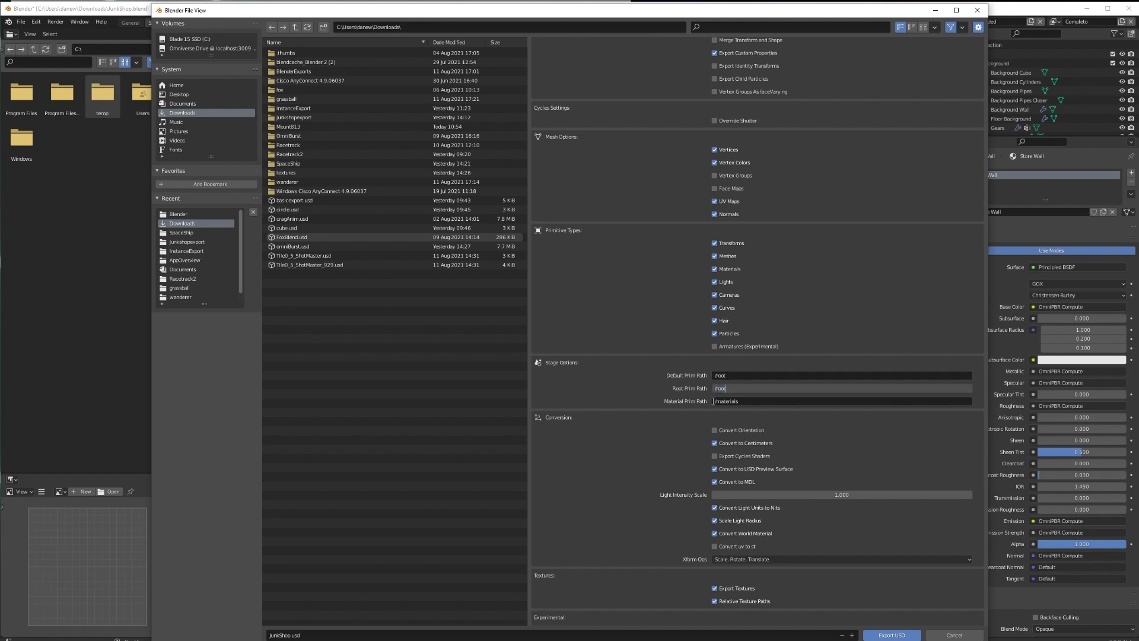
Set the Material Prim Path of the USD export to /root/materials
click(716, 401)
key(Home)
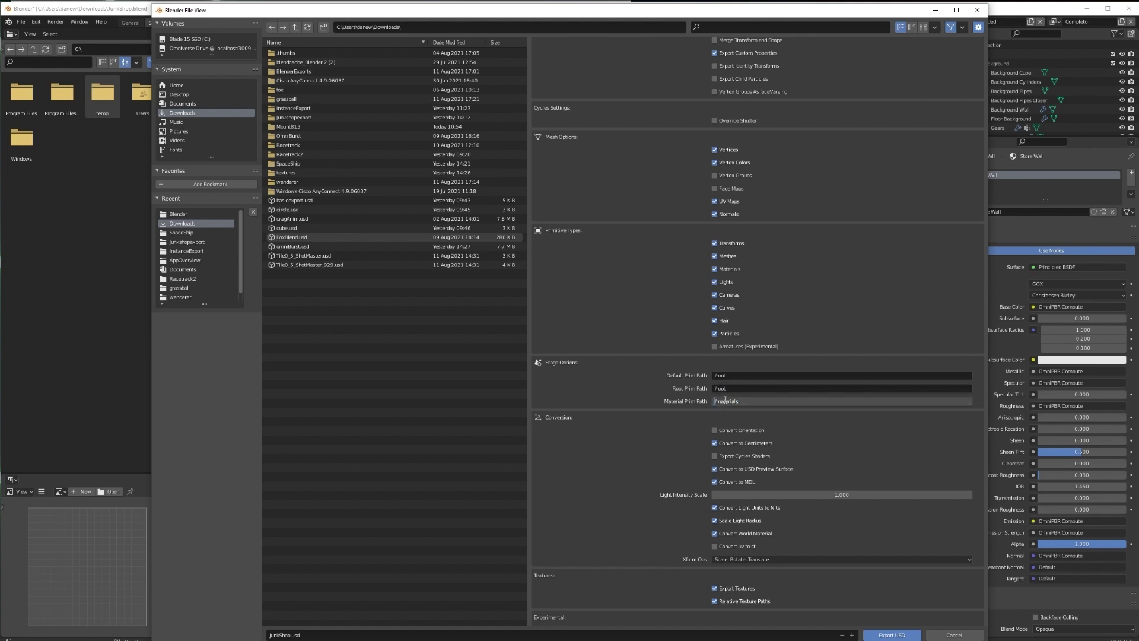
text(root/)
key(Return)
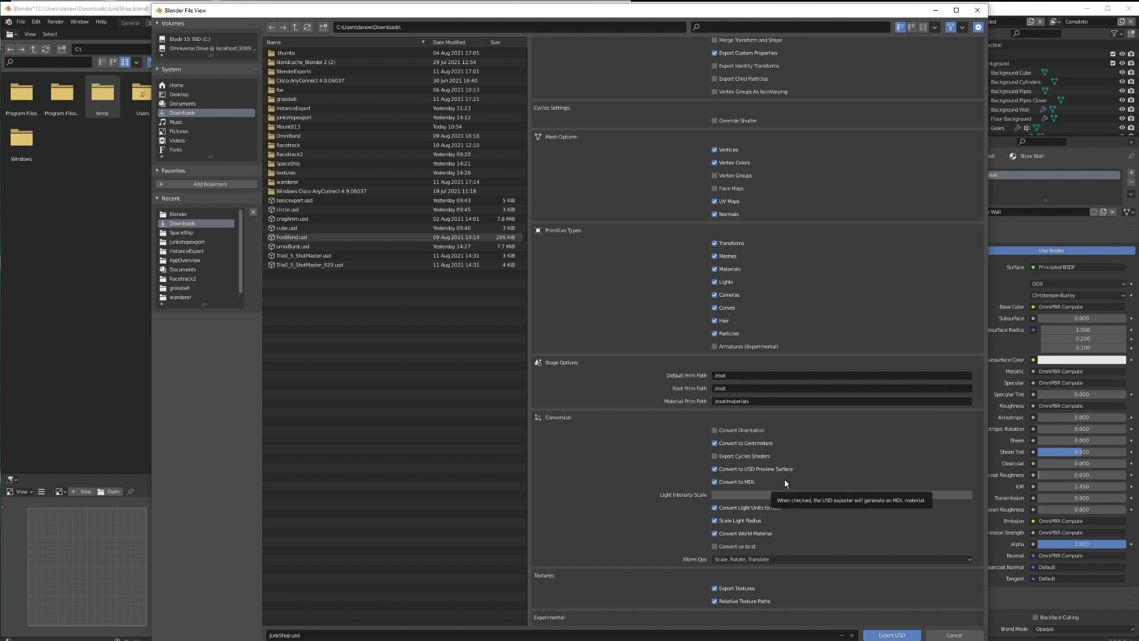
Try changing the export's Light Intensity Scale, return it to 1, and toggle the experimental Instancing option
scroll(785, 479, down, 1)
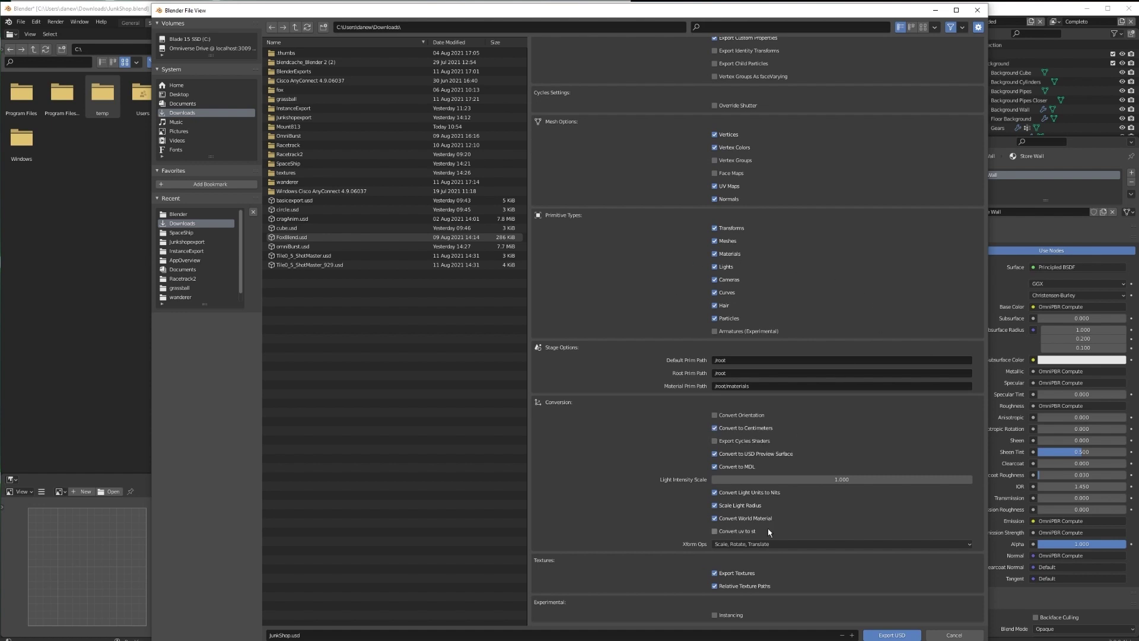
drag(815, 479, 827, 479)
click(816, 480)
text(1.08)
drag(730, 480, 698, 482)
text(1)
click(861, 458)
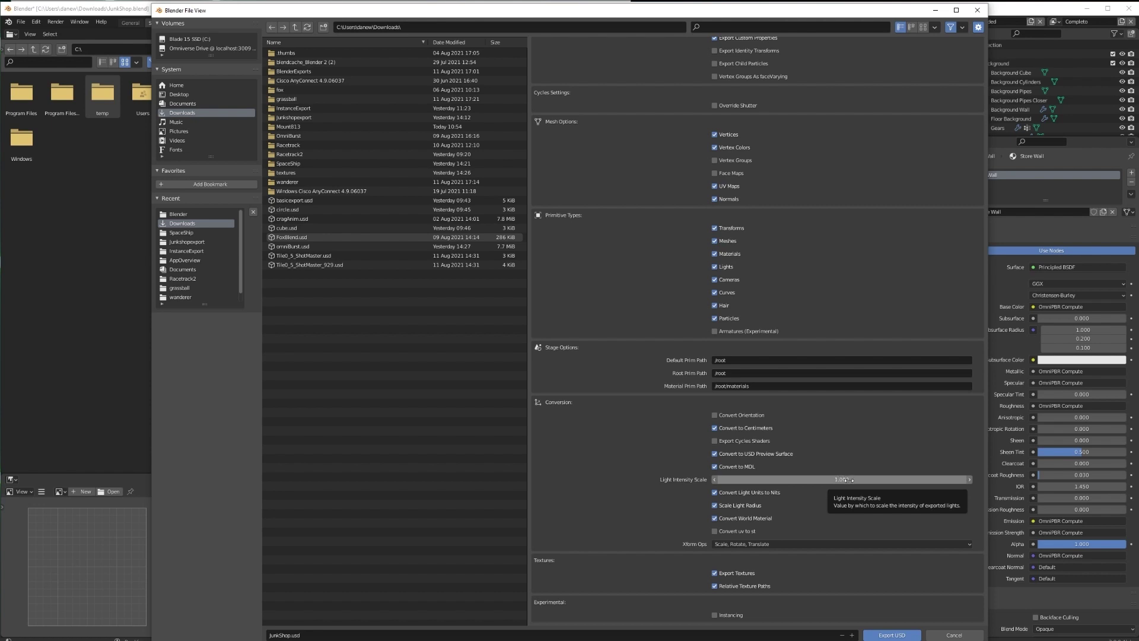
click(725, 616)
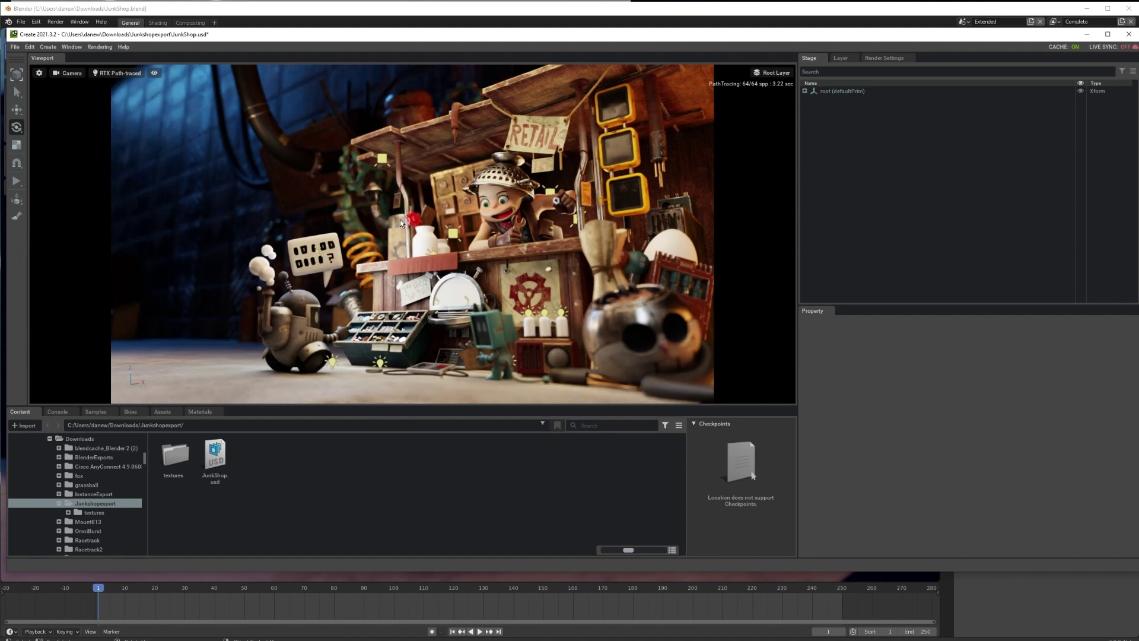
In Omniverse Create, select the shop's Table mesh in JunkShop.usd and open its assigned material's properties
mouse_move(374, 231)
right_down()
mouse_move(440, 280)
mouse_move(472, 280)
right_up()
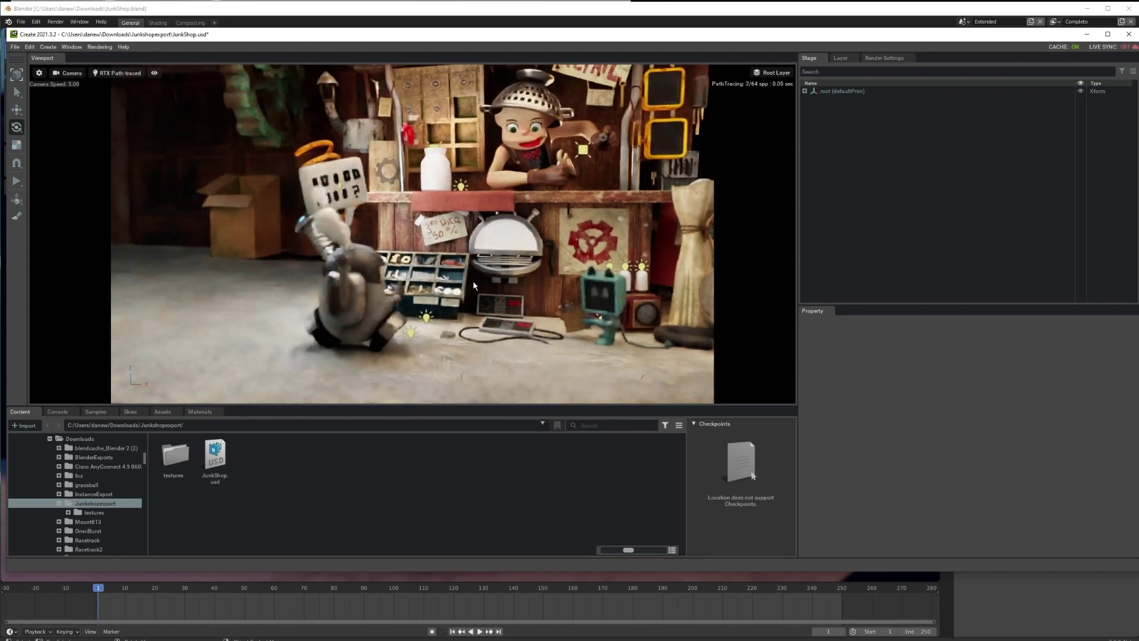
click(542, 196)
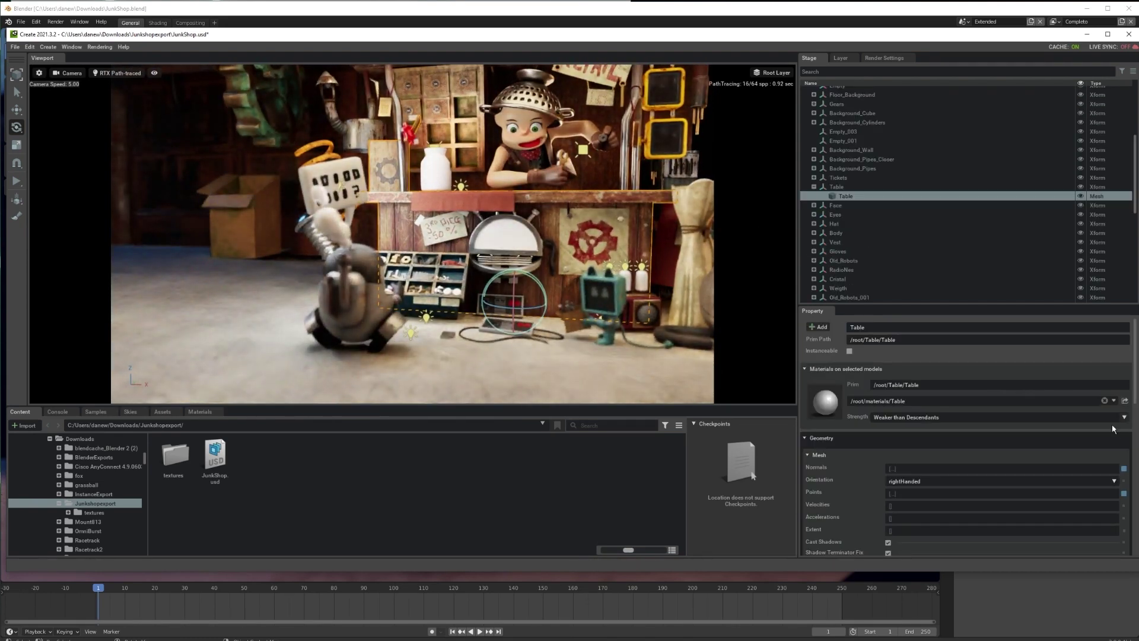
click(1125, 401)
scroll(1083, 444, down, 4)
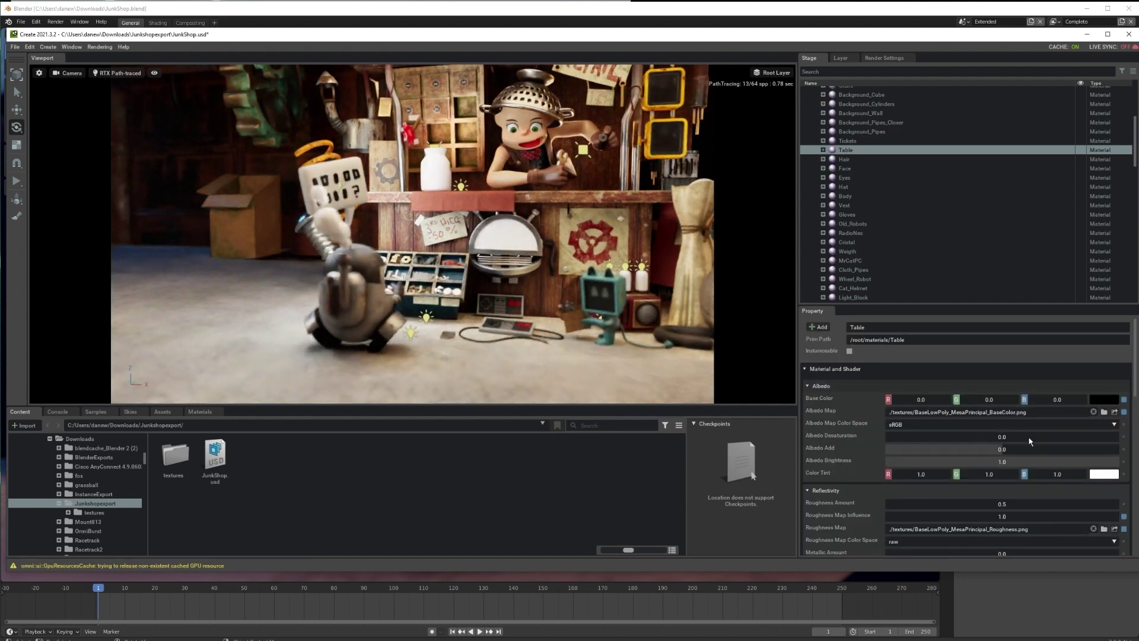
Set the Table material's Color Tint to dark green, #266B00
click(1104, 378)
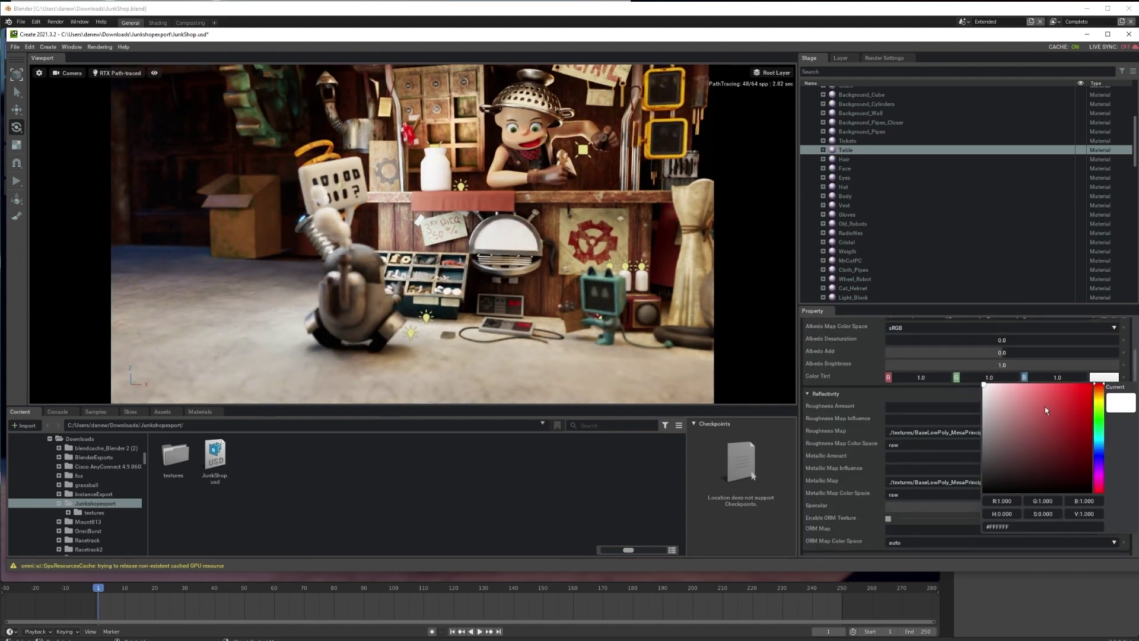
click(1045, 407)
click(1091, 447)
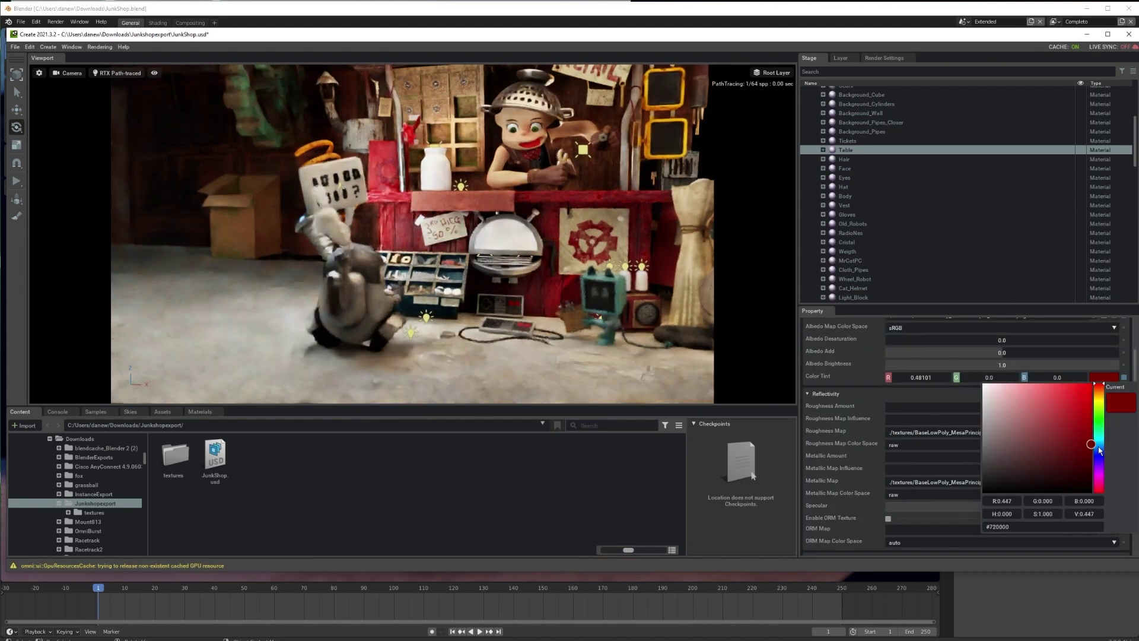
click(1100, 418)
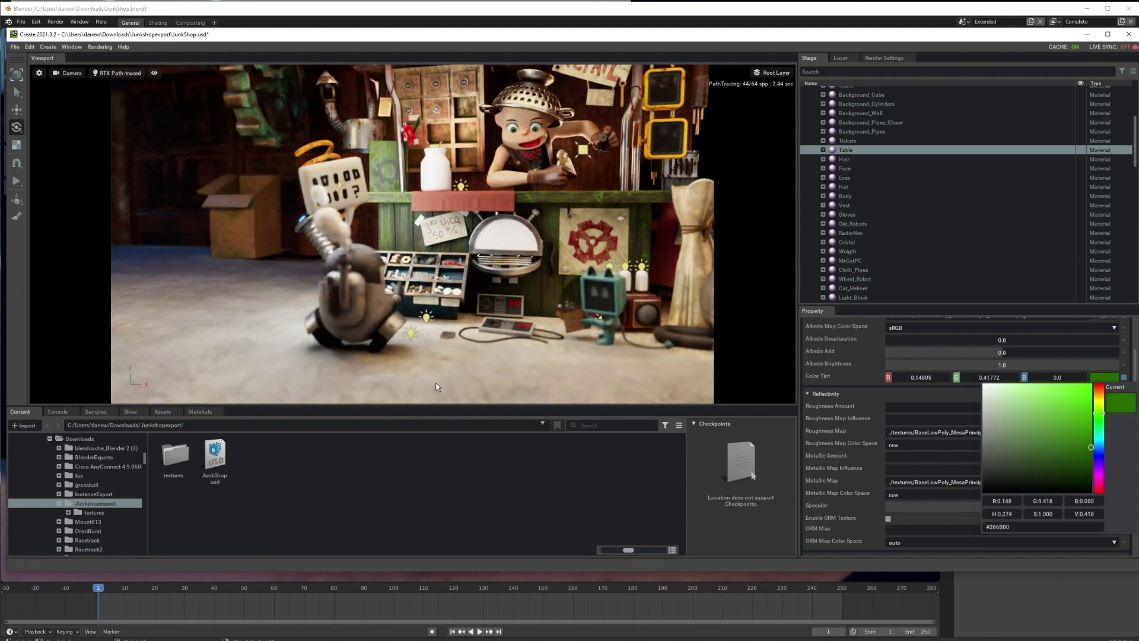
Select the Wheel_Robot Xform and rotate it about Z to about -123.8 degrees, leaving it deselected
click(366, 264)
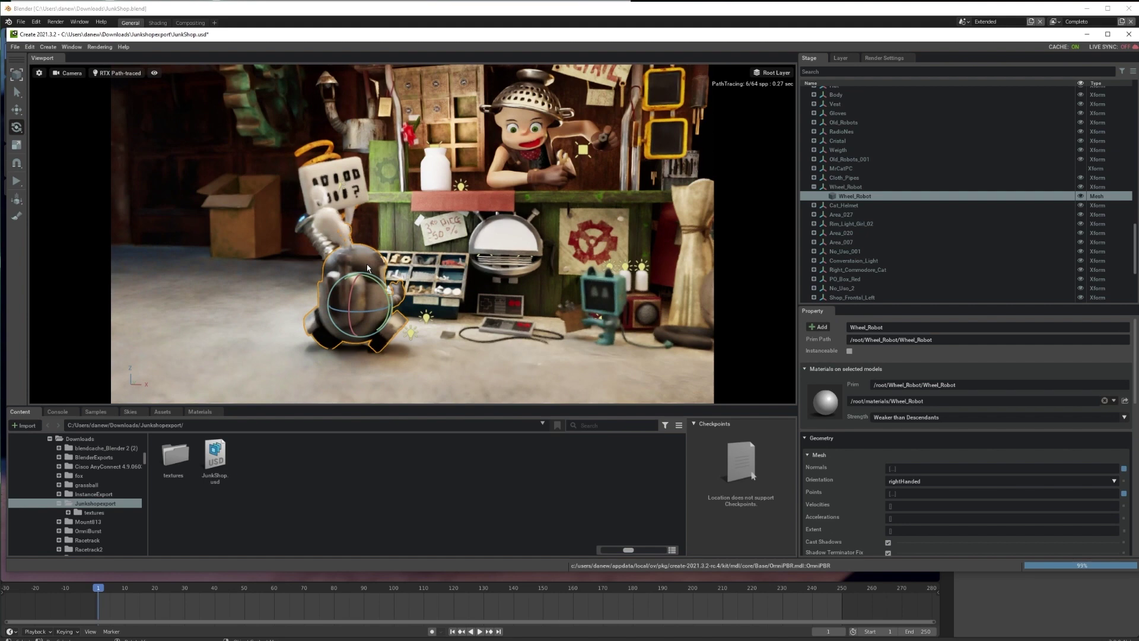
click(853, 187)
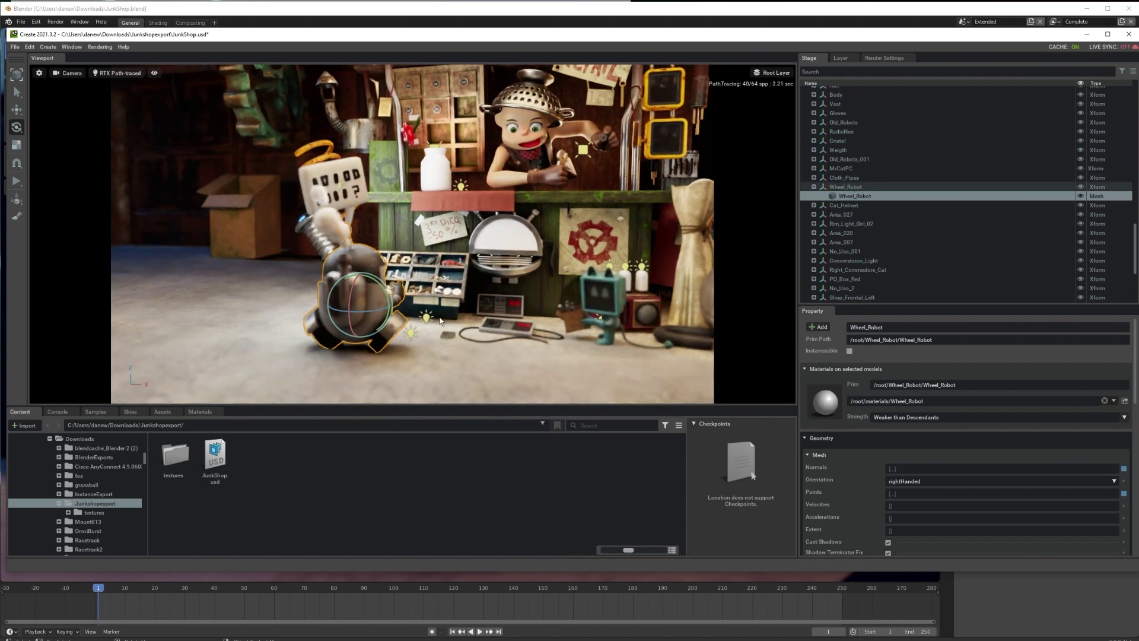
drag(368, 308, 327, 304)
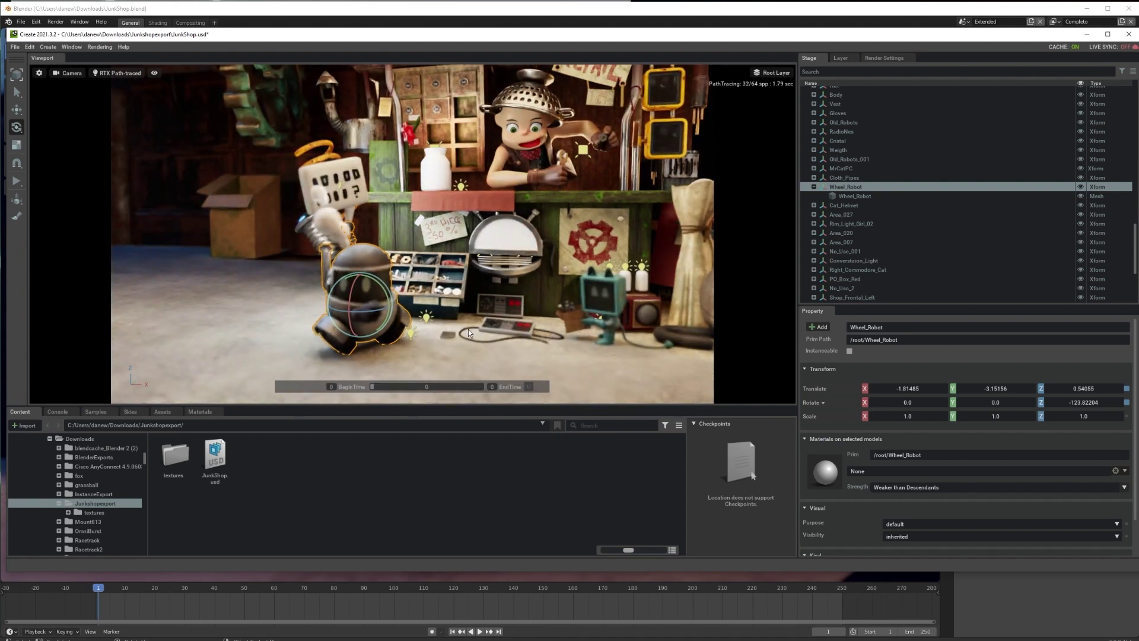
key(Escape)
Examine the recolored table and rotated robot in the shop scene from different distances
key(s)
mouse_move(476, 324)
right_down()
mouse_move(458, 317)
mouse_move(447, 333)
mouse_move(454, 284)
right_up()
key(w)
key(s)
key(w)
key(s)
Switch back to Blender, start a new General file and delete its default collection with the camera, cube and light
mouse_move(475, 38)
mouse_down()
mouse_move(477, 523)
mouse_move(485, 31)
mouse_move(499, 357)
mouse_move(491, 523)
mouse_move(495, 45)
mouse_up()
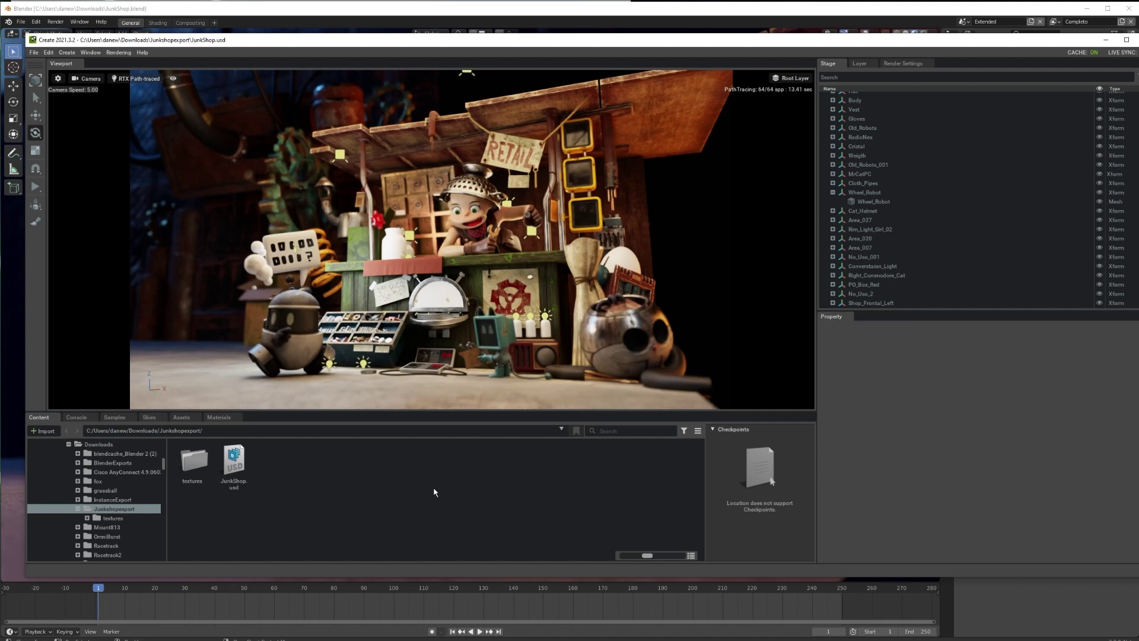
click(1106, 39)
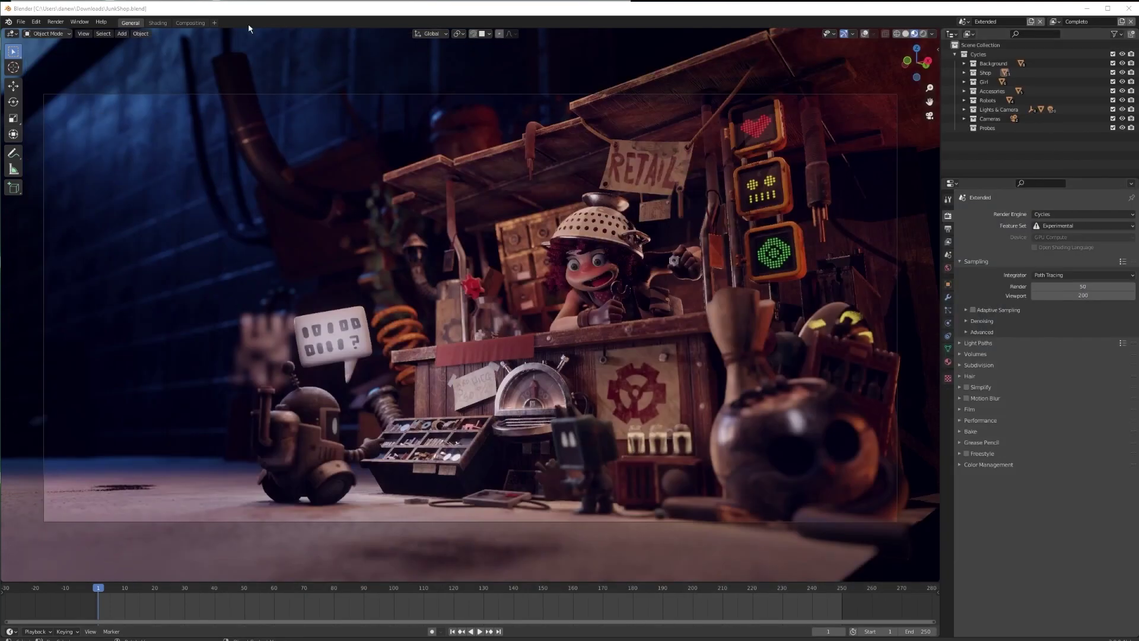
click(21, 22)
mouse_move(33, 33)
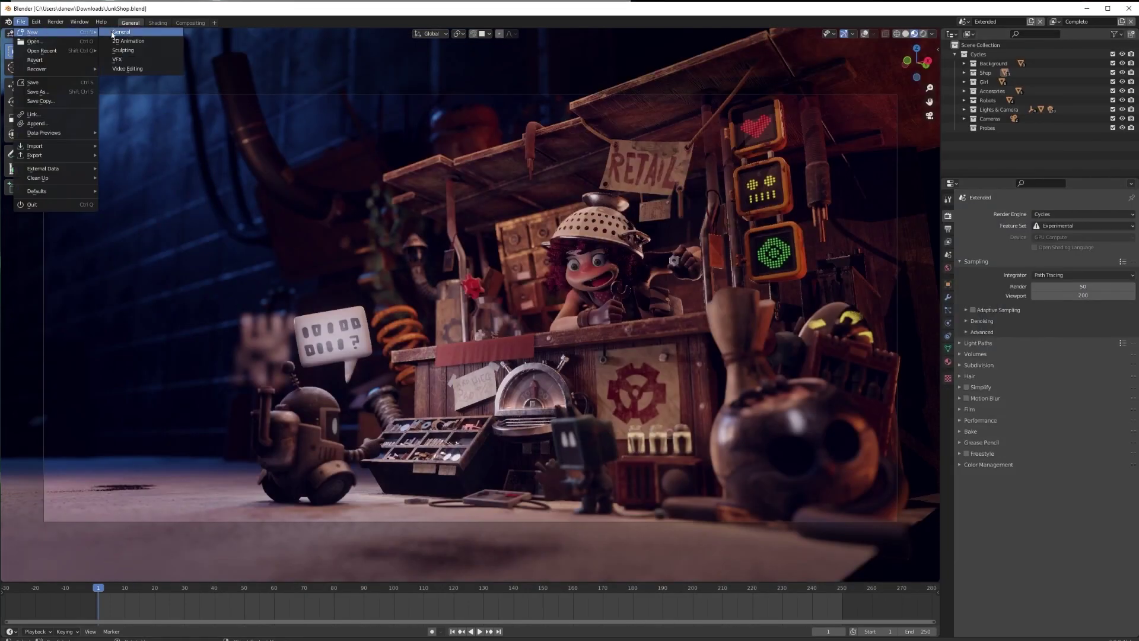
click(122, 32)
drag(1015, 125, 982, 58)
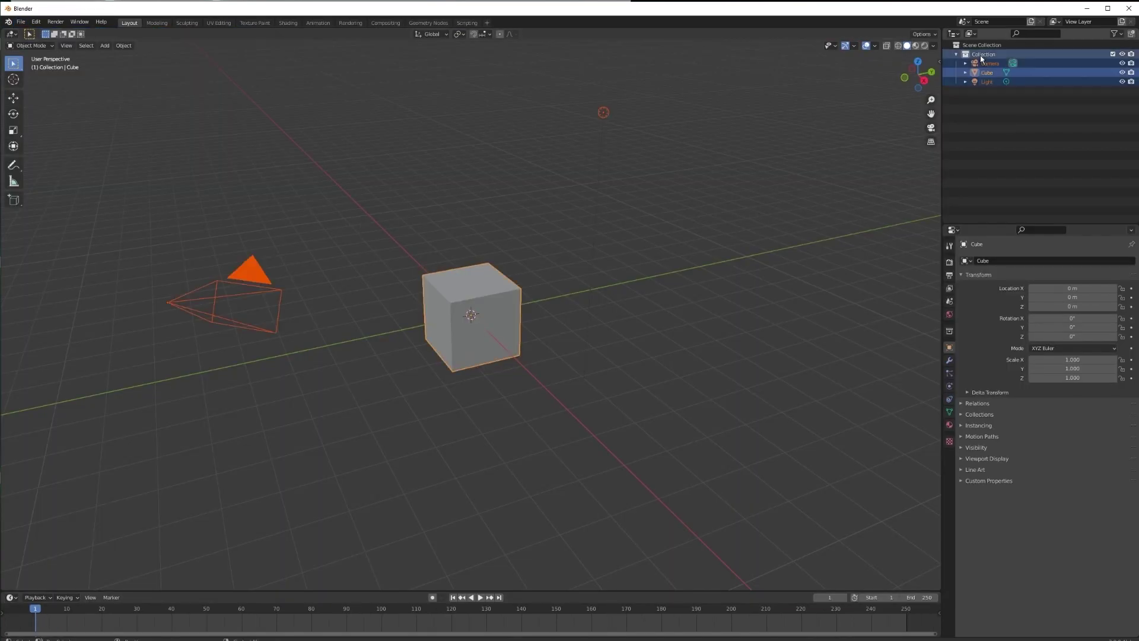
key(Delete)
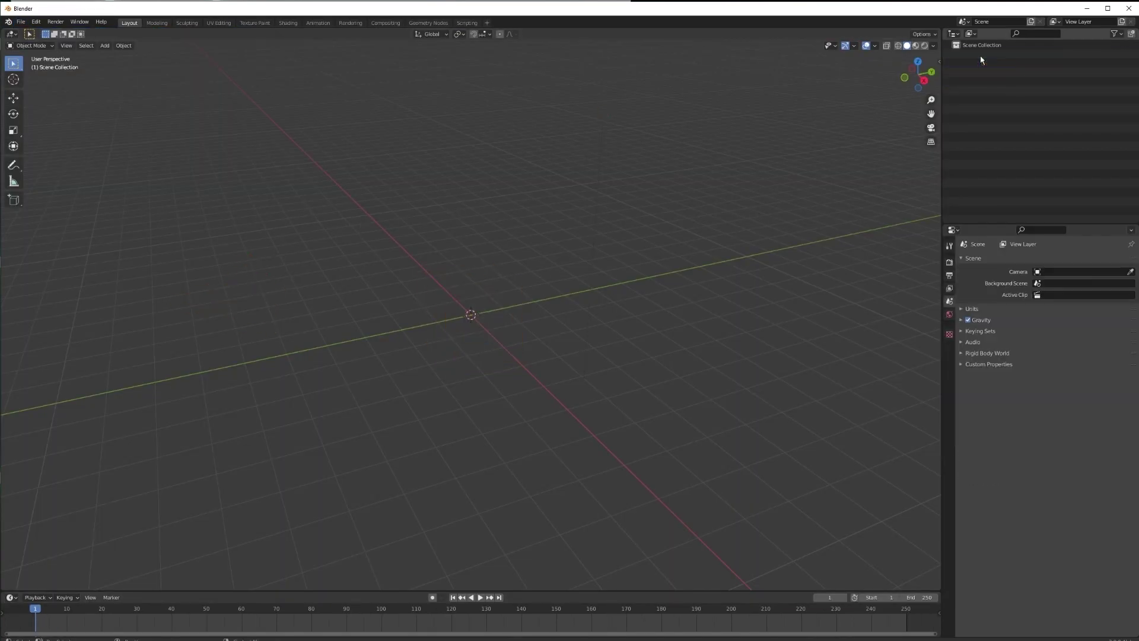
Start an Omniverse USD import, choose JunkShop.usd in the Junkshopexport folder and widen the import options area
click(934, 66)
click(935, 110)
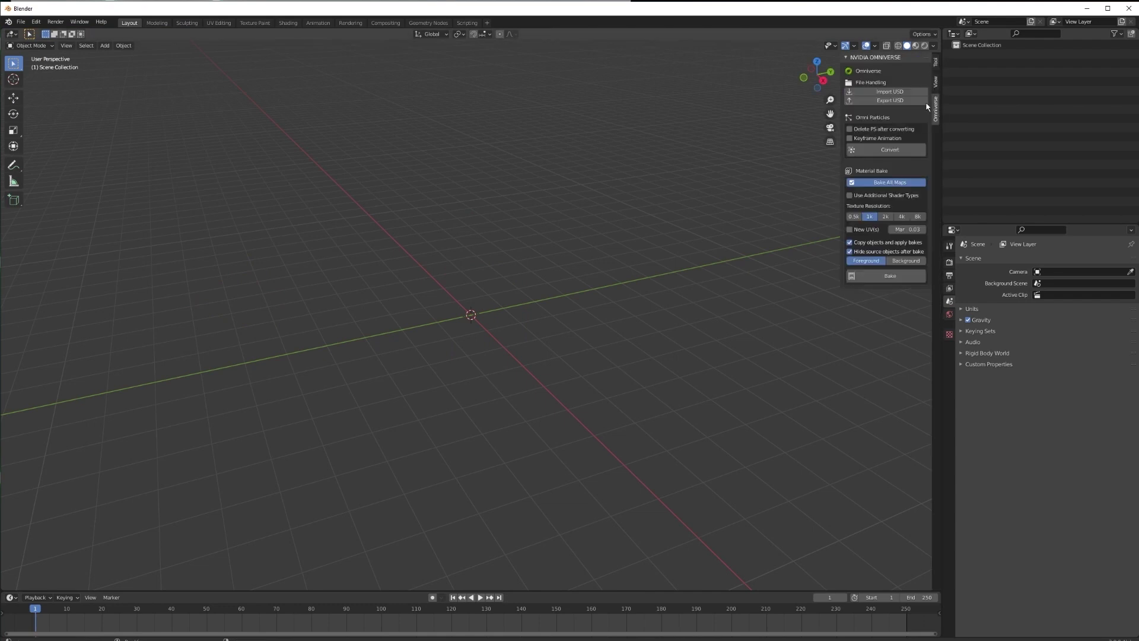
click(891, 93)
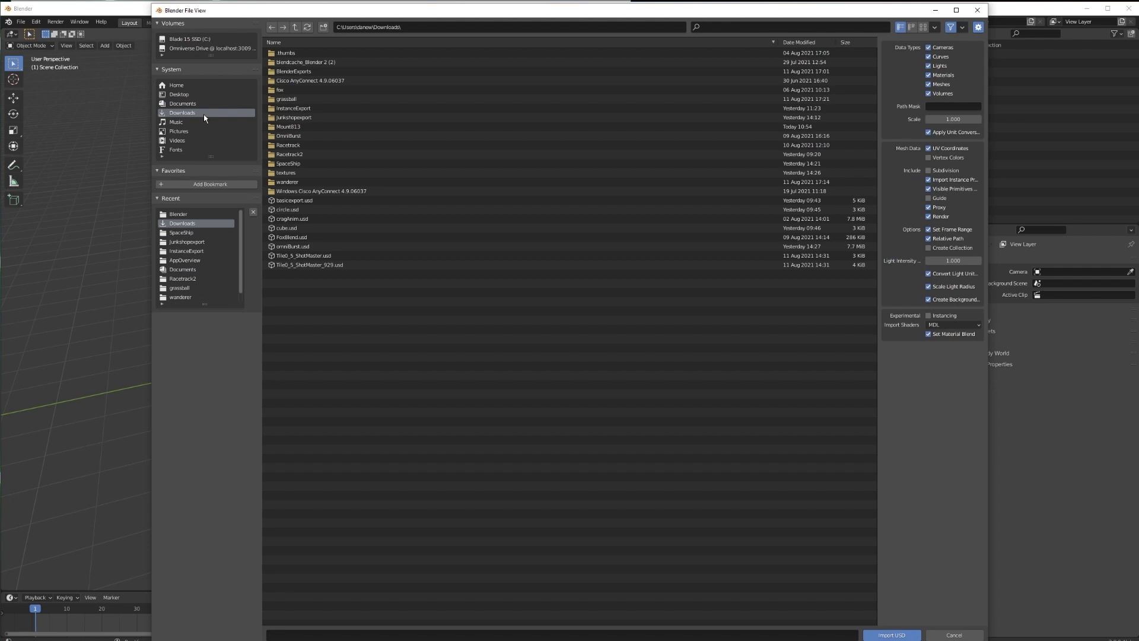
click(294, 116)
click(307, 63)
drag(877, 156, 673, 158)
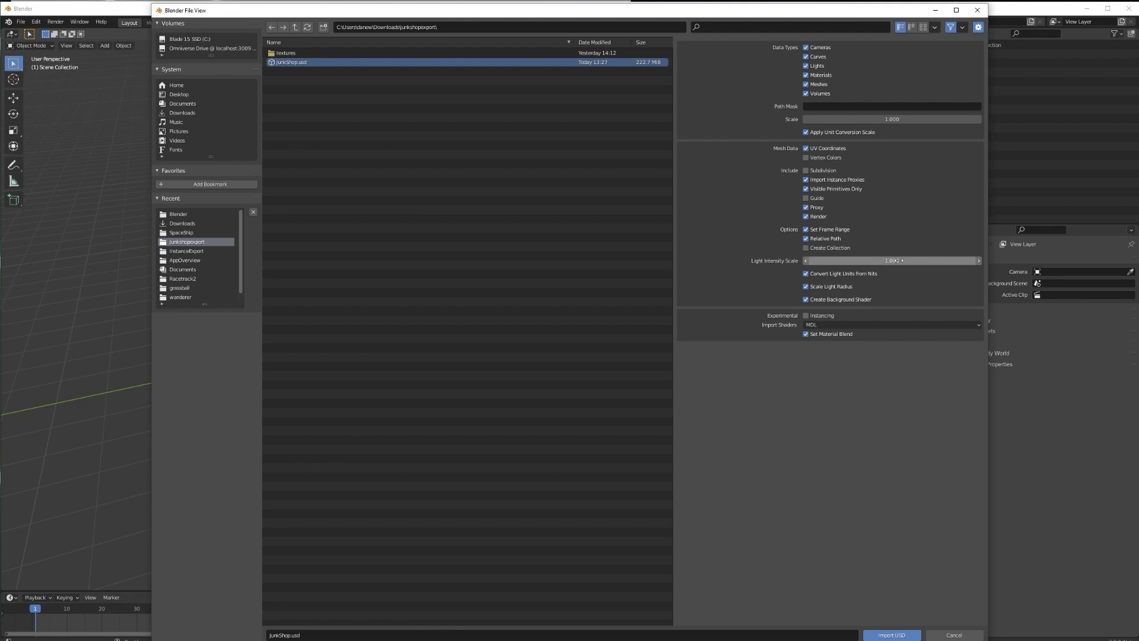
Keep MDL as the Import Shaders type and import JunkShop.usd
click(821, 325)
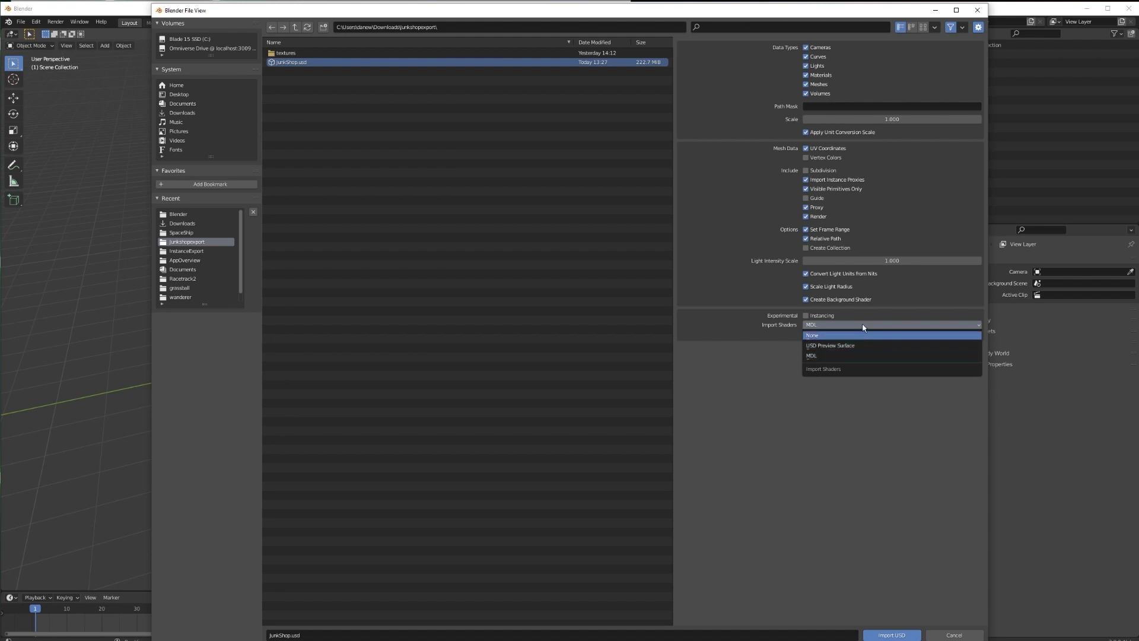
click(866, 356)
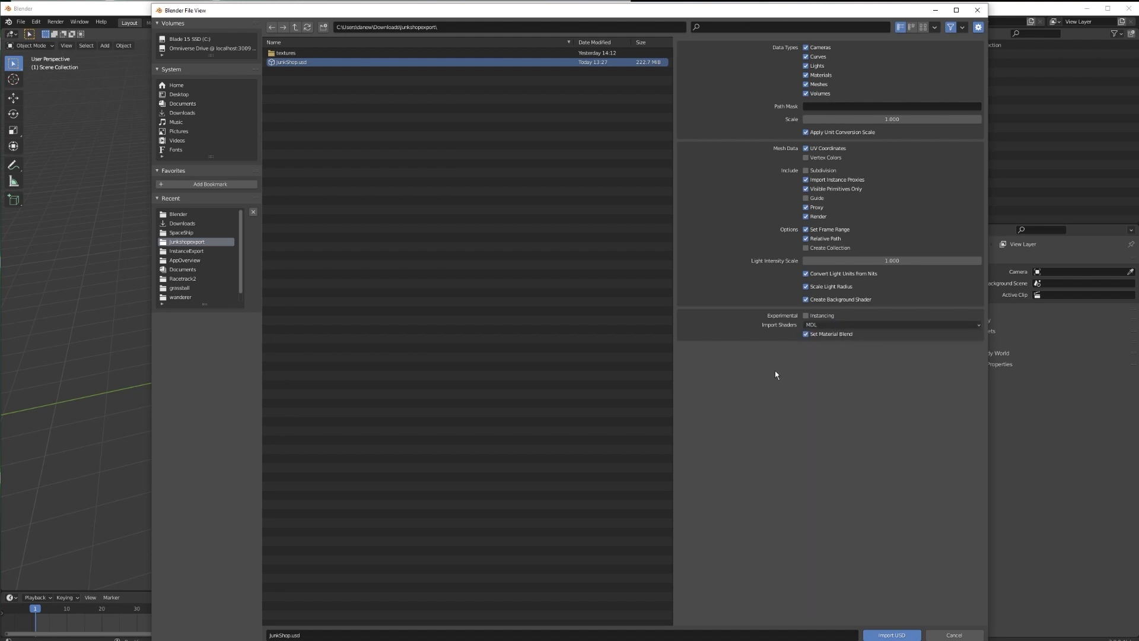
click(897, 635)
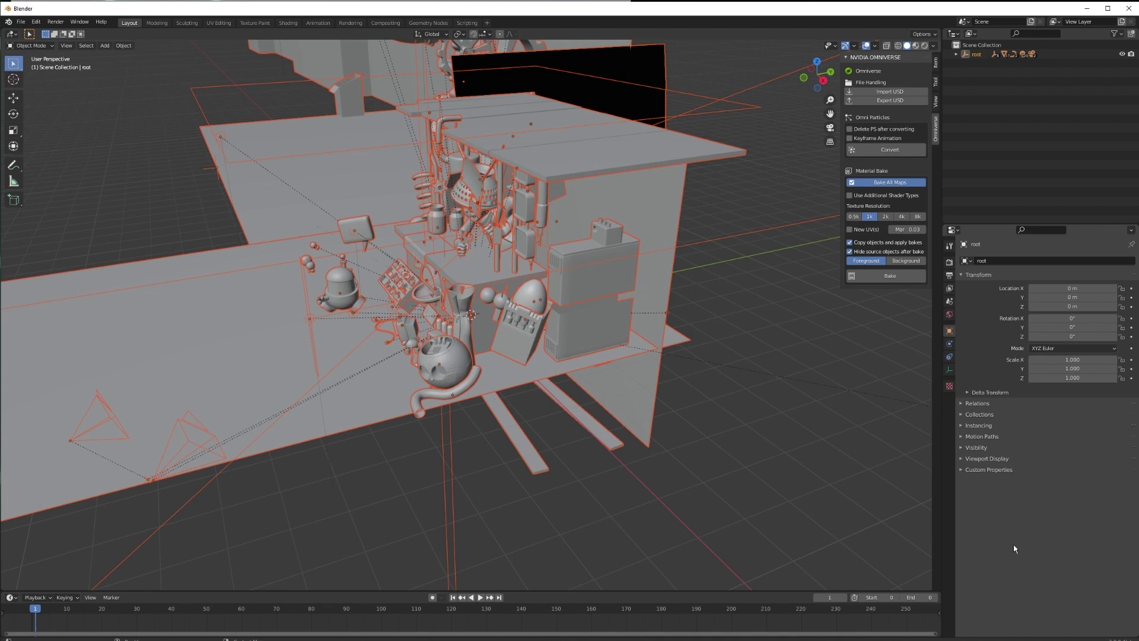
Deselect the imported objects and show the front of the shop in Material Preview shading
click(782, 324)
scroll(396, 295, up, 4)
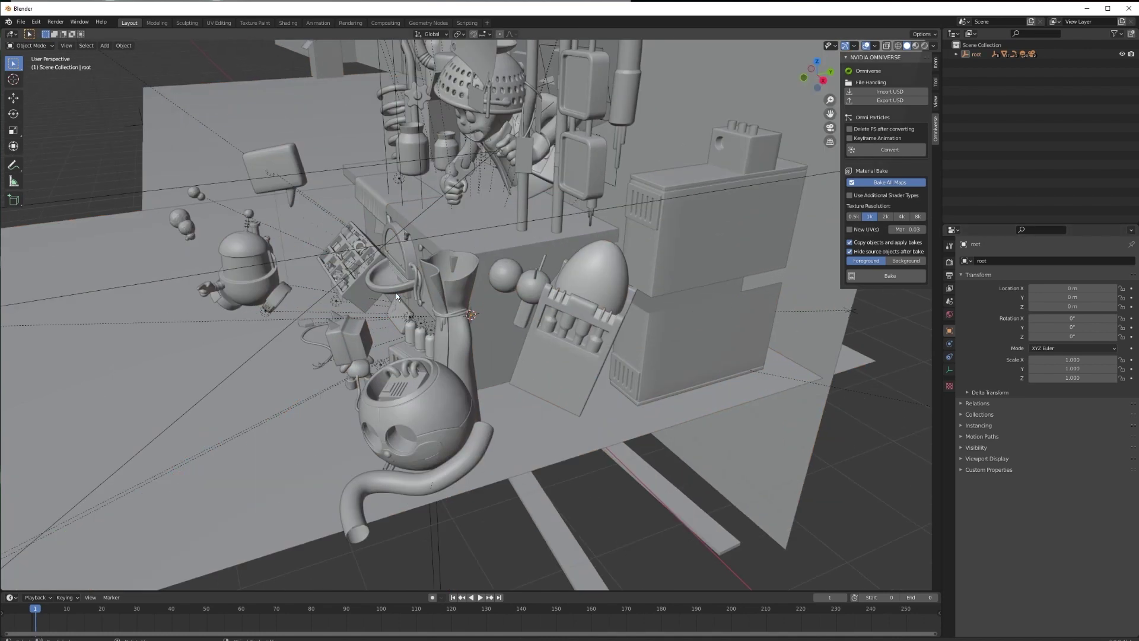
middle_drag(396, 293, 483, 270)
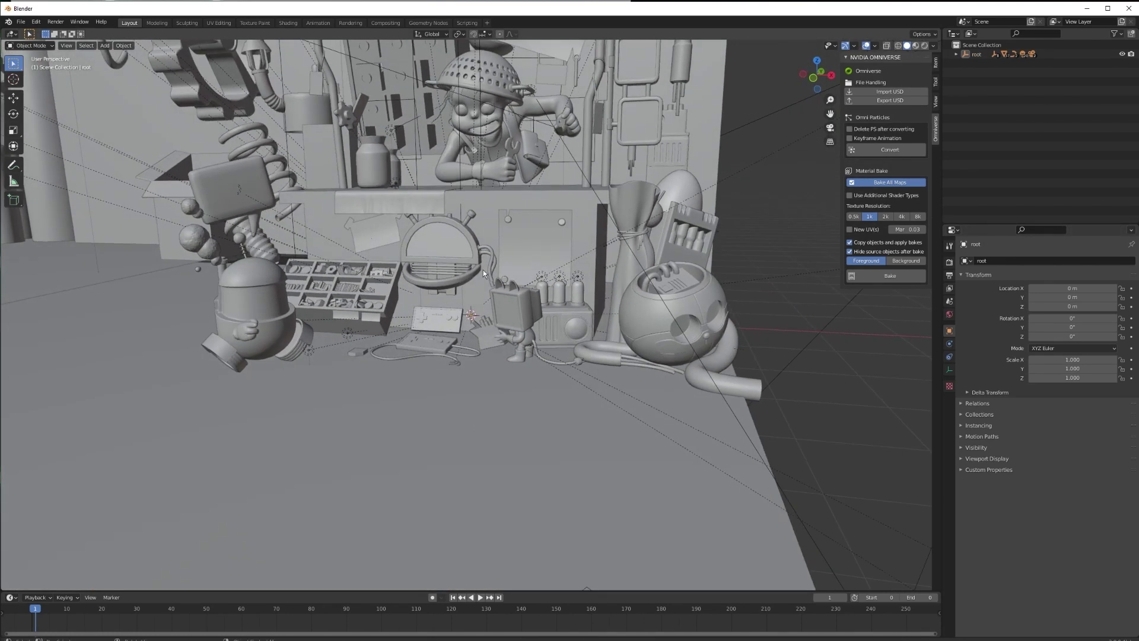
click(916, 47)
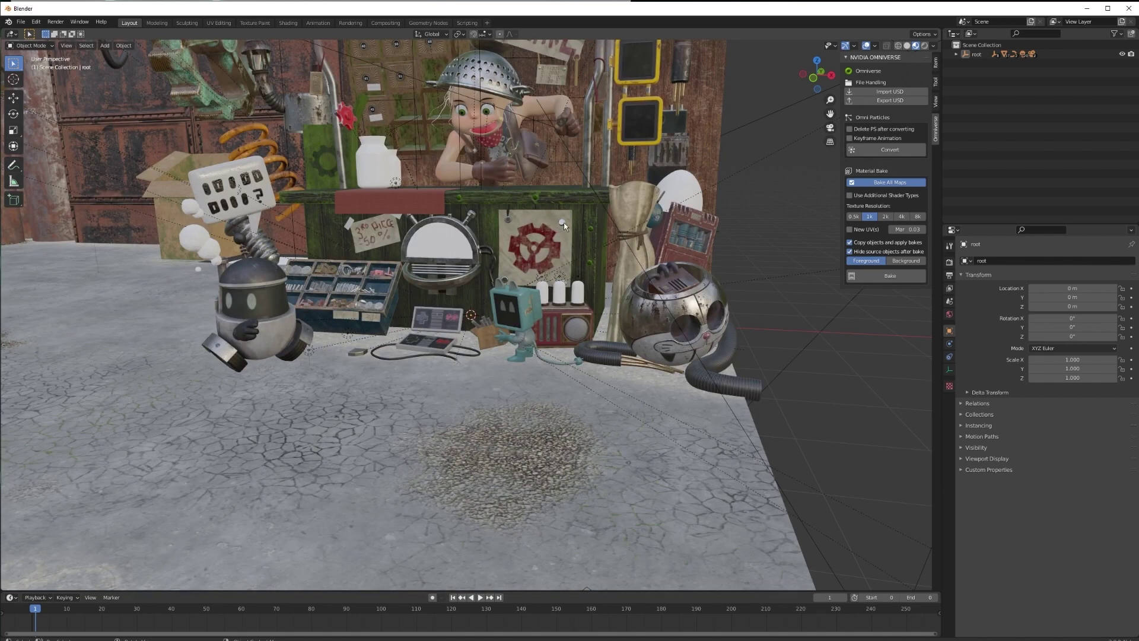
Select the imported Table and inspect its green tint and the wheel robot's new orientation
middle_drag(561, 221, 532, 196)
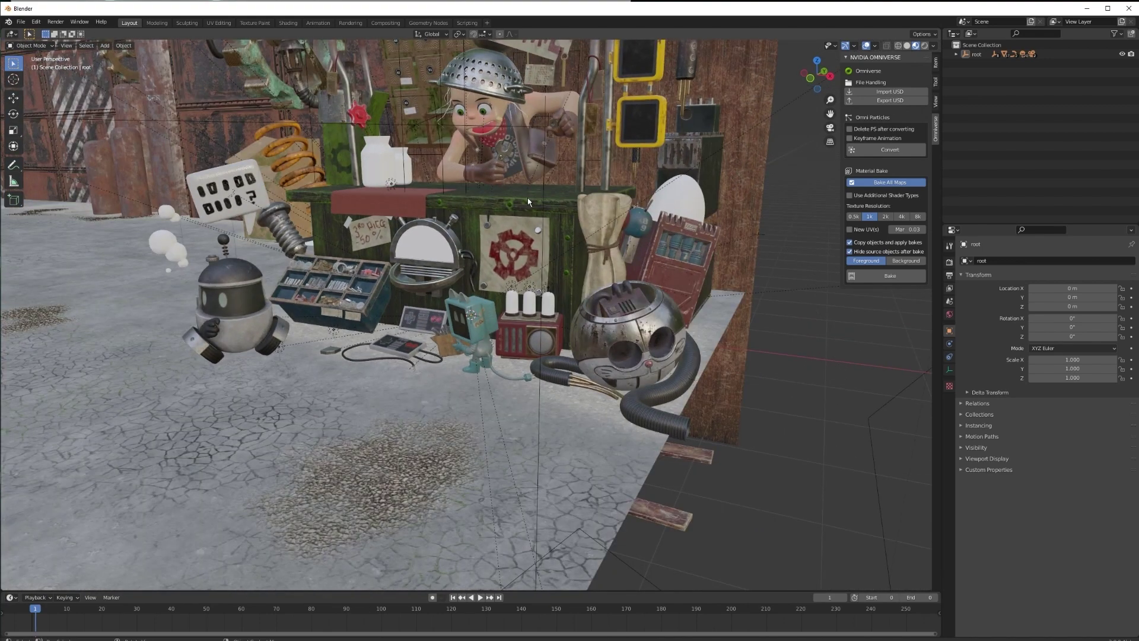
click(529, 201)
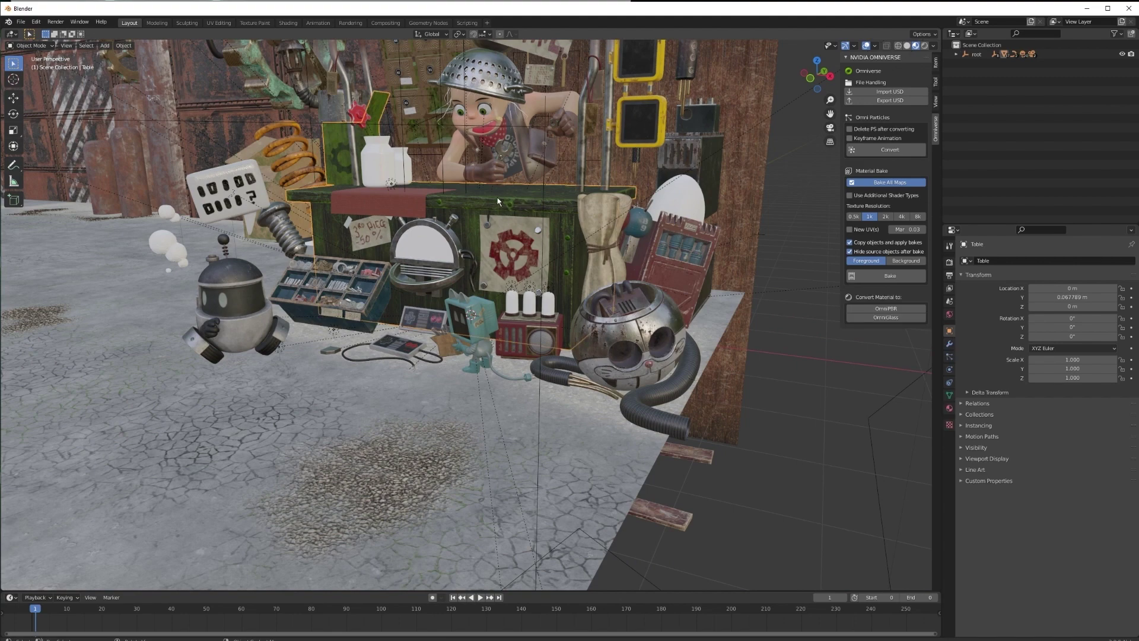
middle_drag(333, 353, 287, 292)
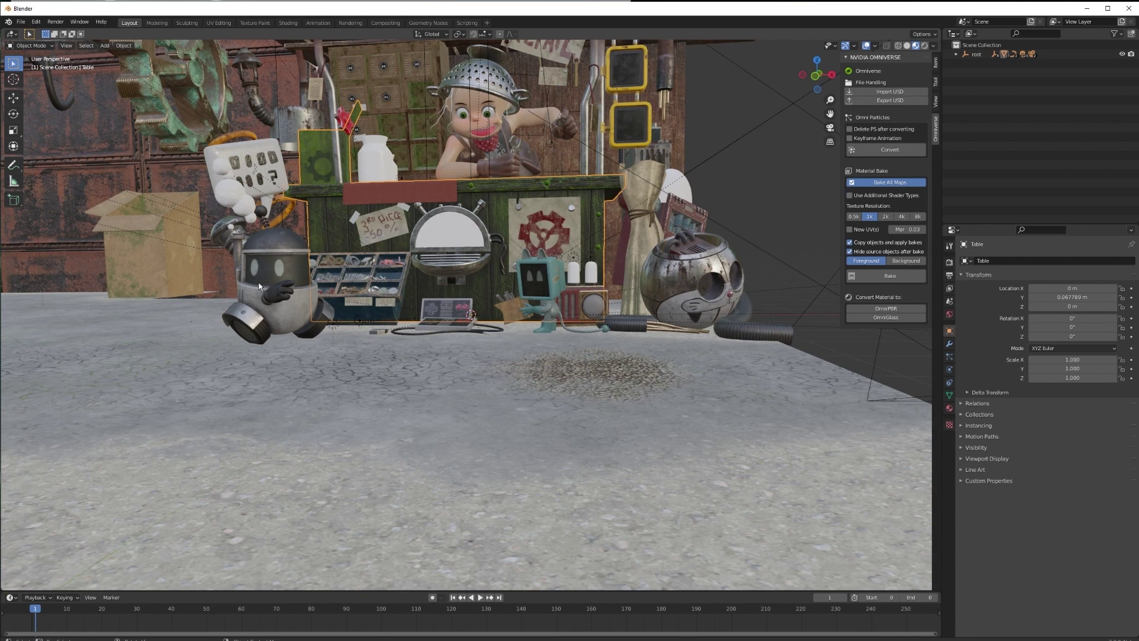
middle_drag(548, 243, 542, 259)
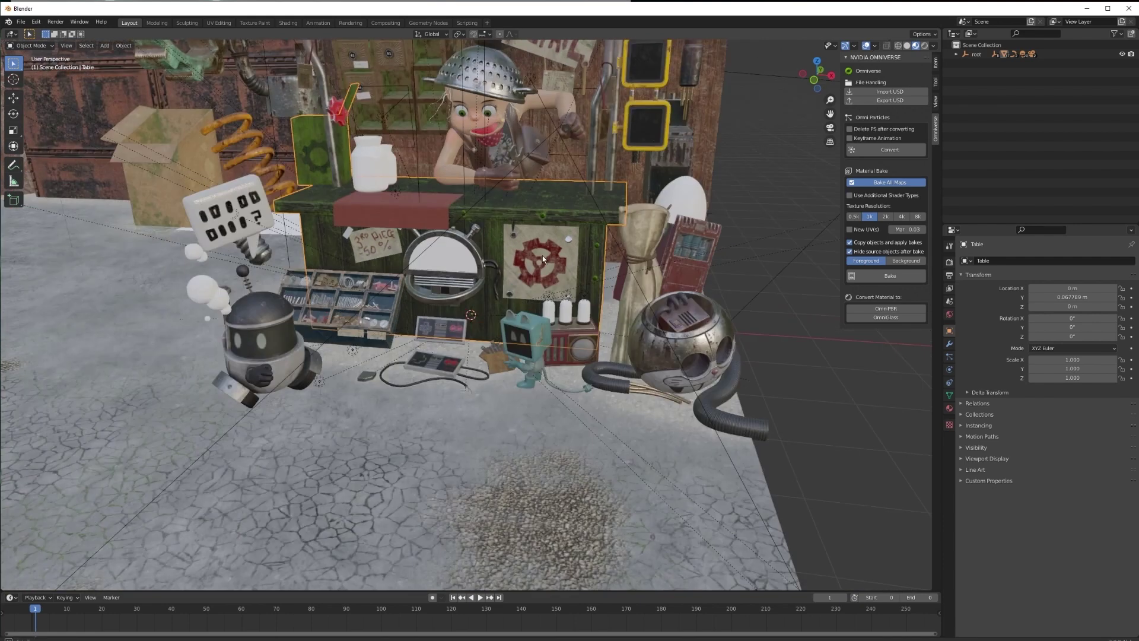
Pick through the objects around the shop girl's colander hat, including Churros_Grandes
click(446, 98)
click(450, 100)
click(437, 105)
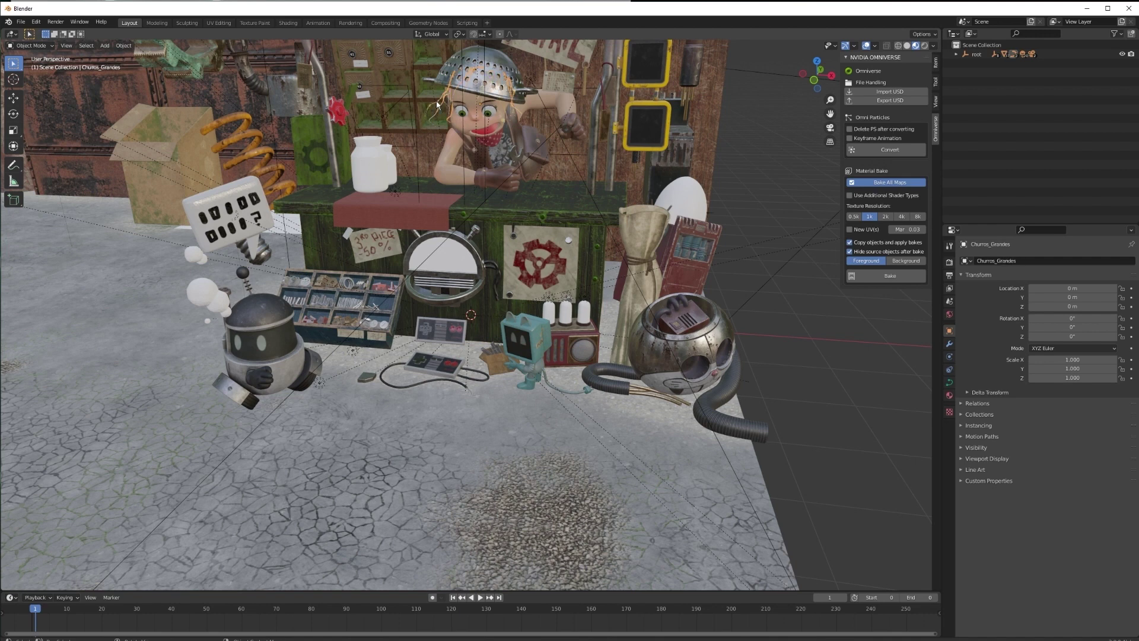
click(441, 110)
click(443, 95)
click(442, 99)
Select Cat_Helmet and display its material nodes in the Shading workspace
click(641, 351)
middle_drag(640, 345, 580, 323)
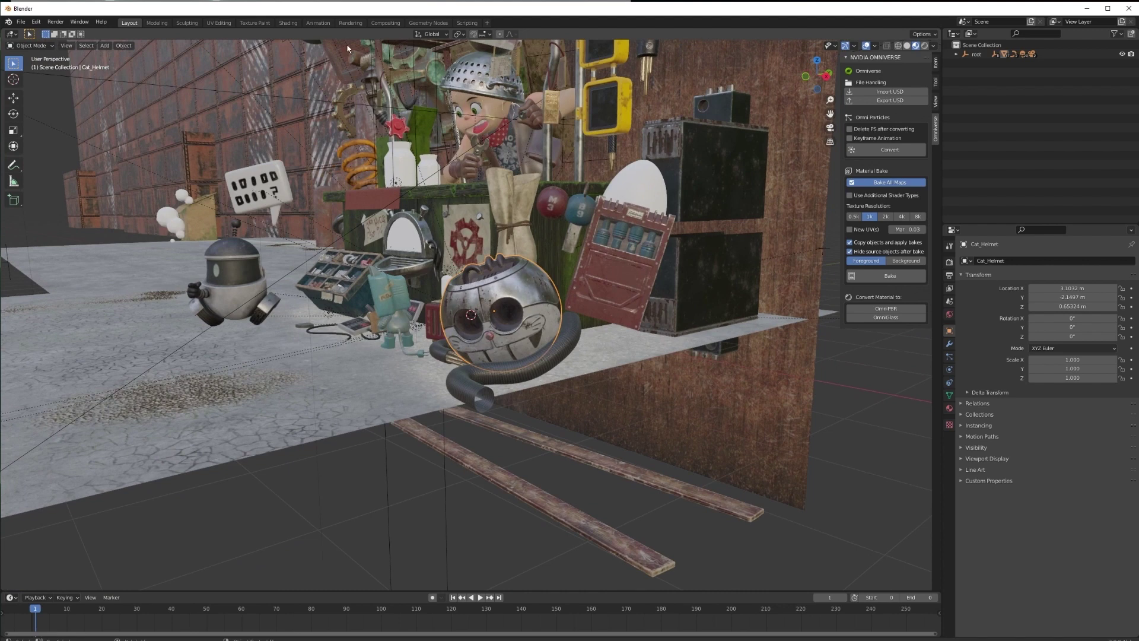
click(288, 23)
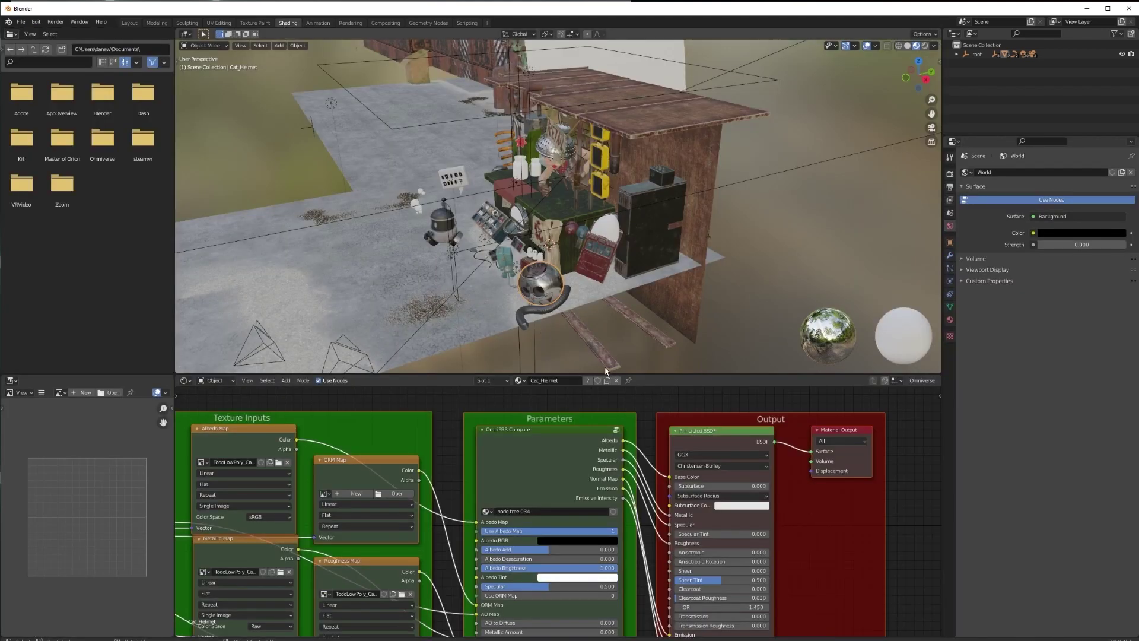
Enlarge the node editor and inspect the material nodes of Cloth_Pipes and Cristal, finishing with a frontal view of the shop
drag(607, 351, 599, 273)
click(546, 273)
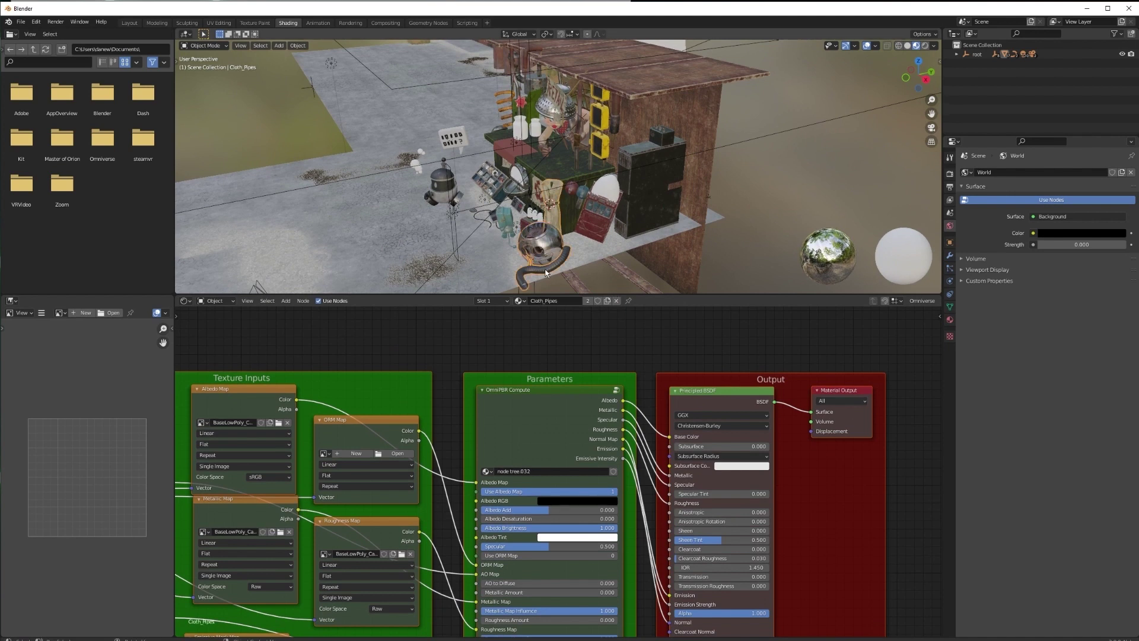
click(599, 183)
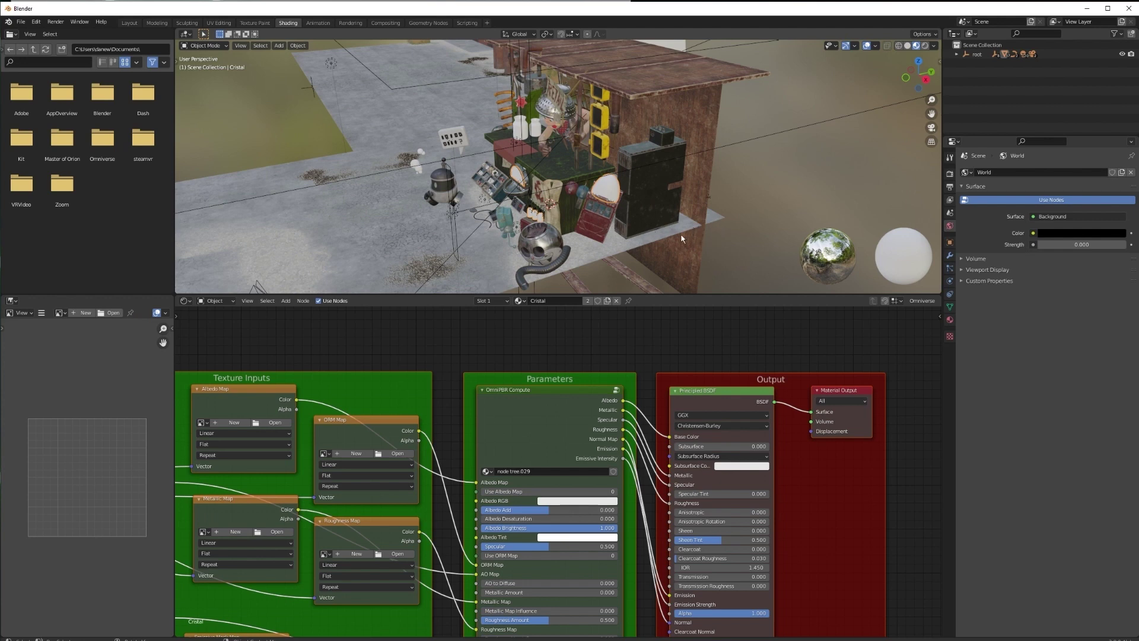
middle_drag(454, 190, 598, 185)
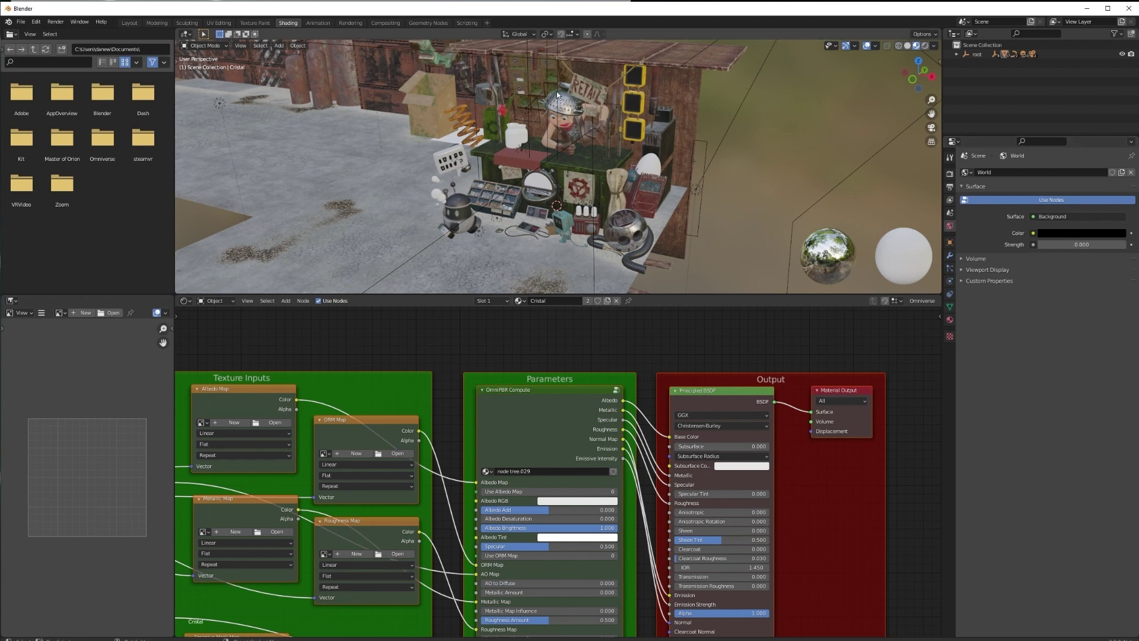
Open ParticleSystems_OMNI.blend from the Documents\Blender folder without saving the current scene
click(20, 21)
click(36, 43)
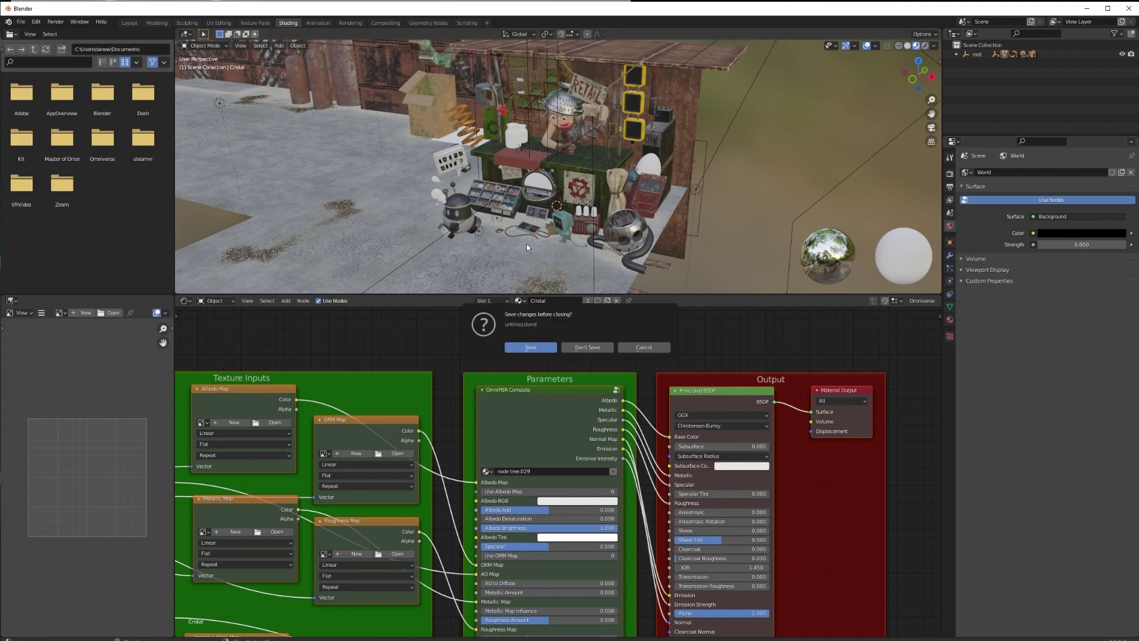
click(582, 347)
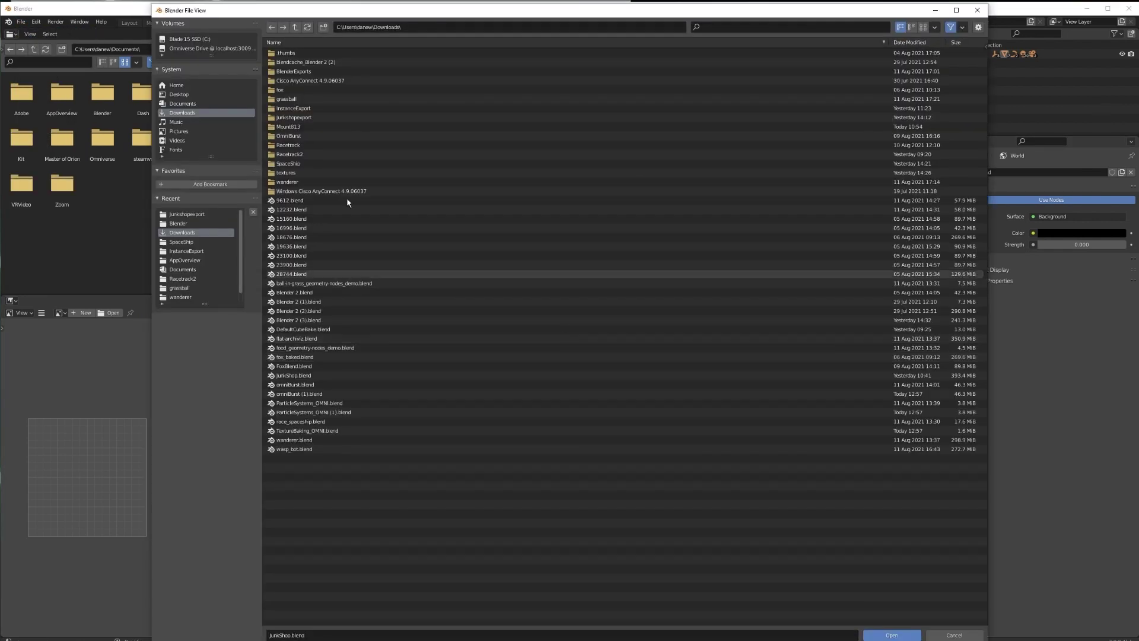
click(200, 105)
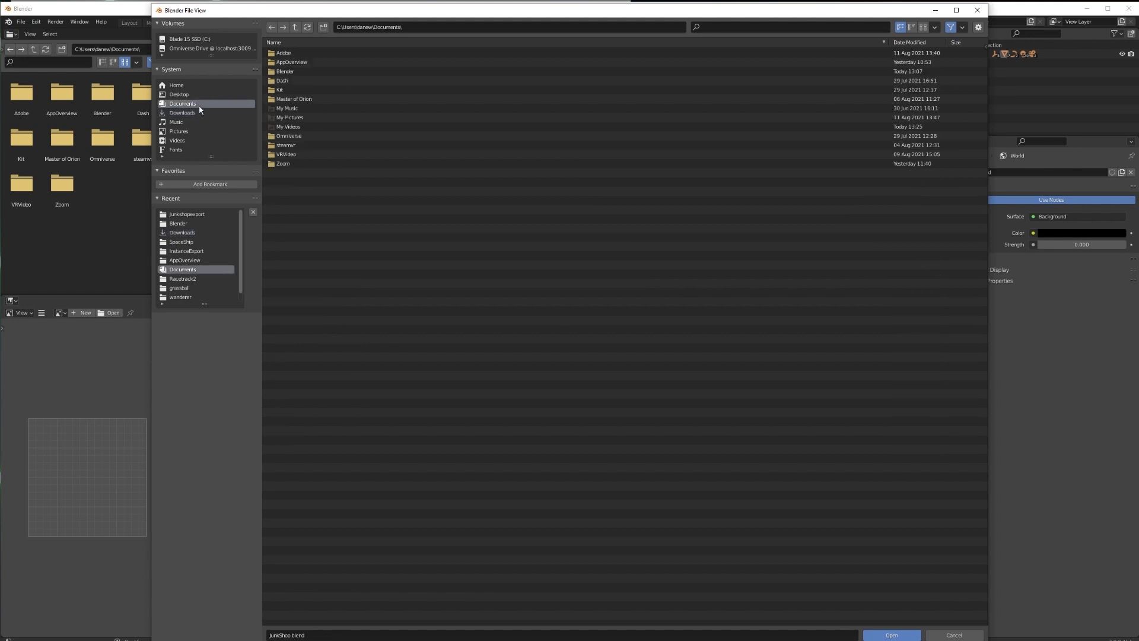
click(285, 71)
click(314, 82)
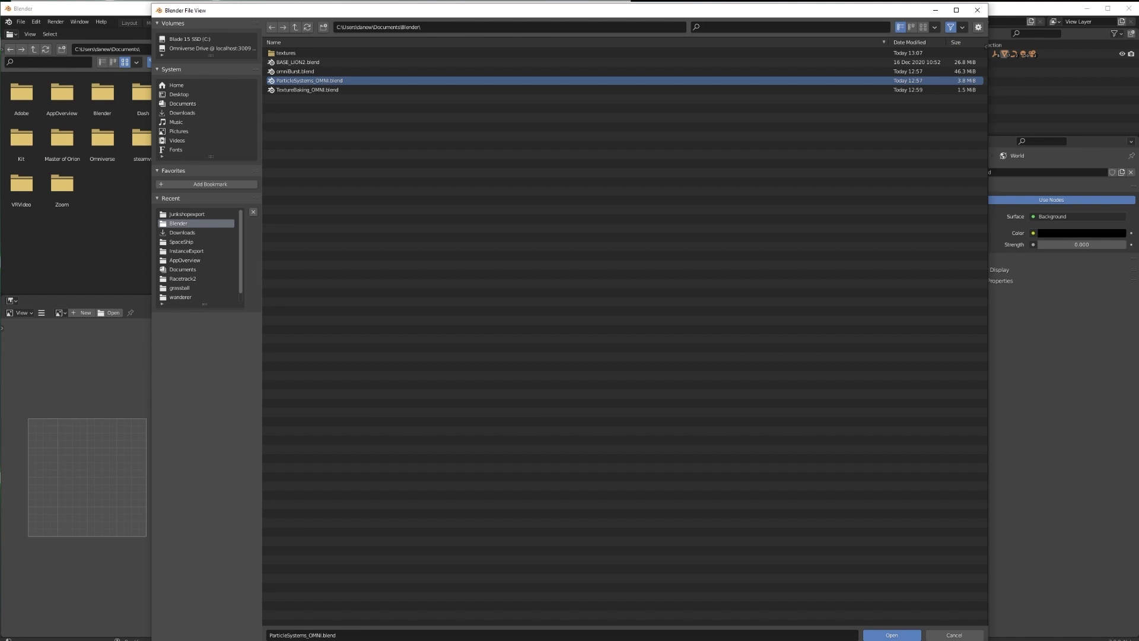
click(885, 634)
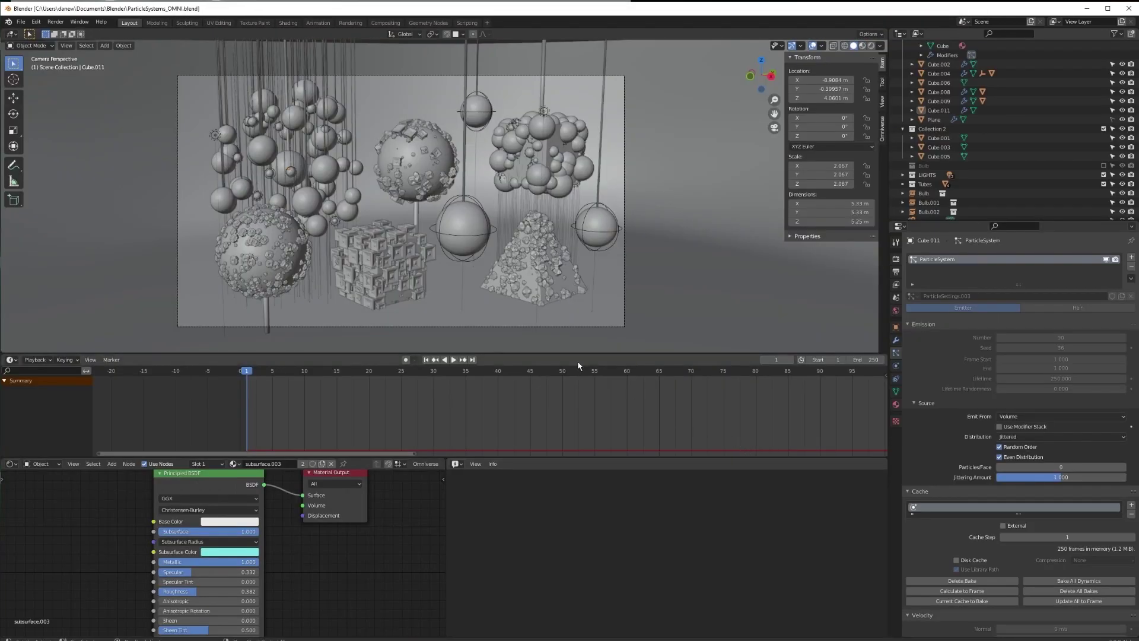
Show the scene in Material Preview shading and expand Cube.004 in the outliner to examine its particle emitter and material
click(863, 46)
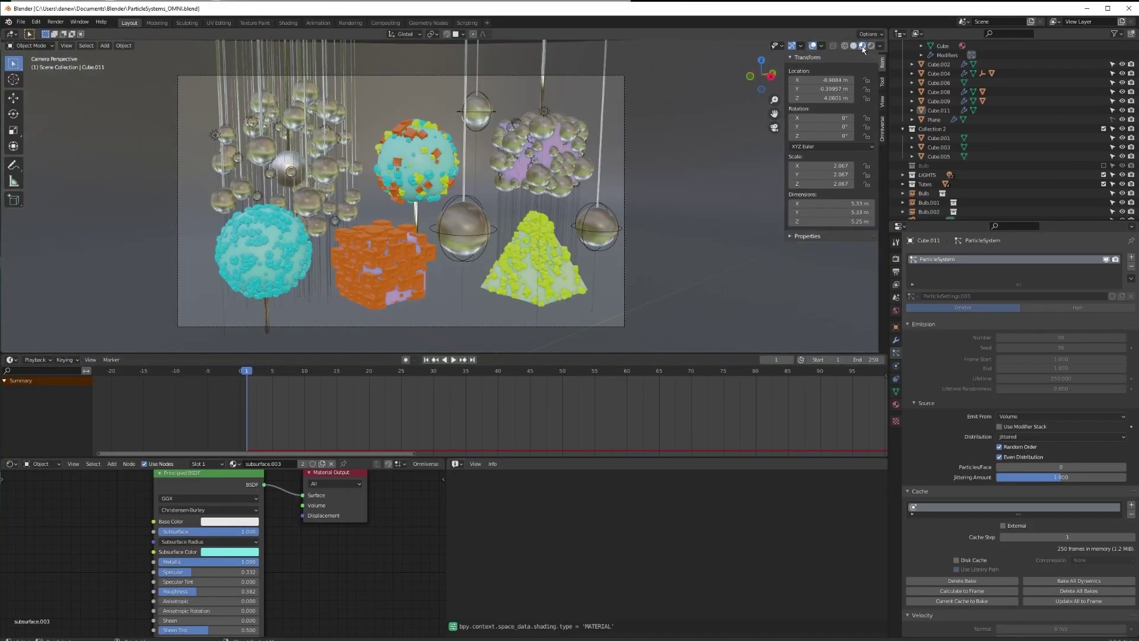
click(413, 139)
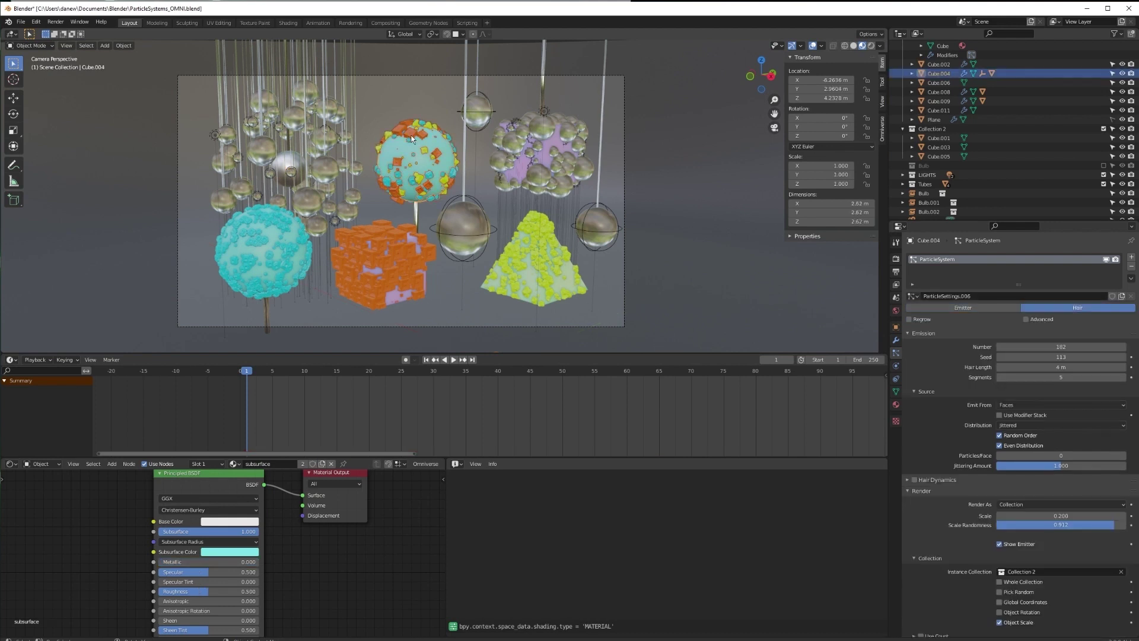
click(912, 73)
click(934, 102)
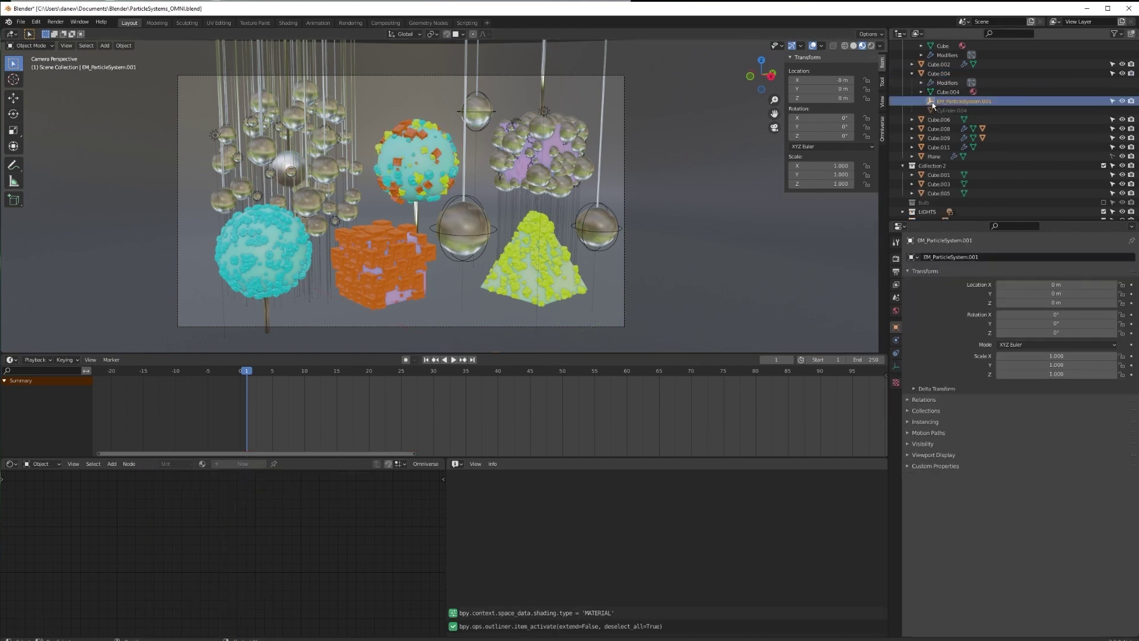
click(921, 92)
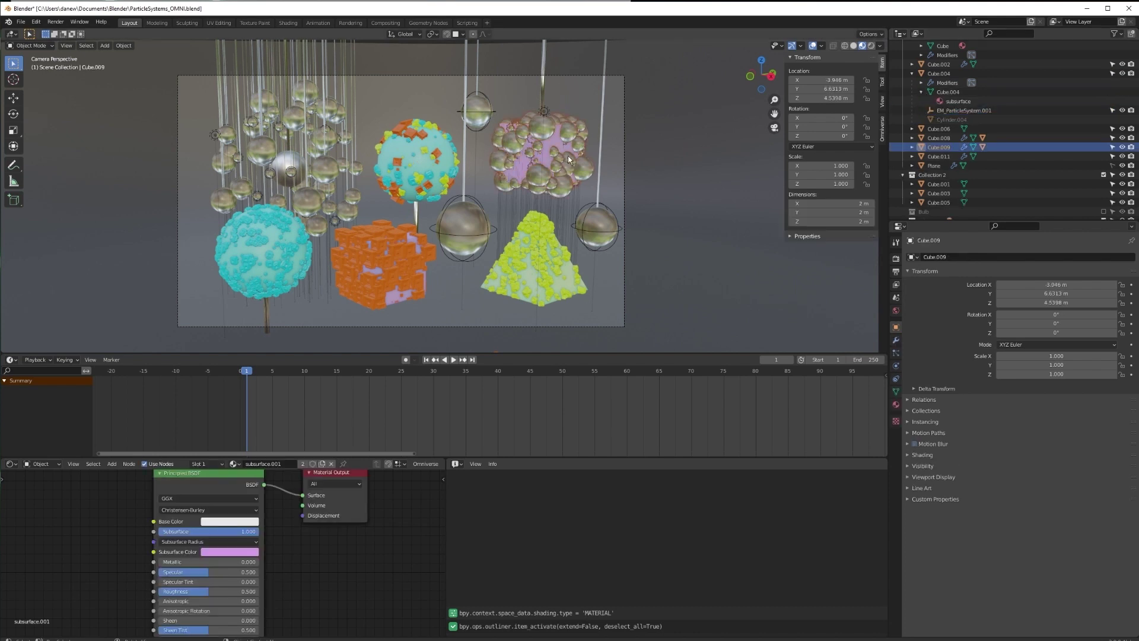
Pick through the other particle objects: the hanging spheres, the cyan sphere and the orange cube
click(324, 142)
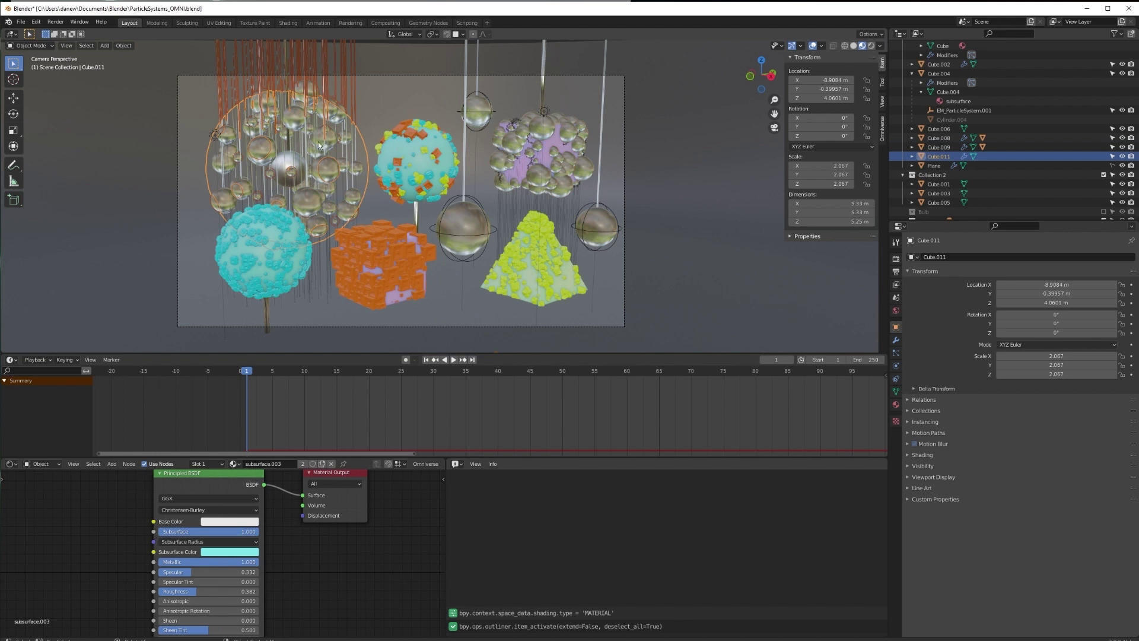
click(266, 226)
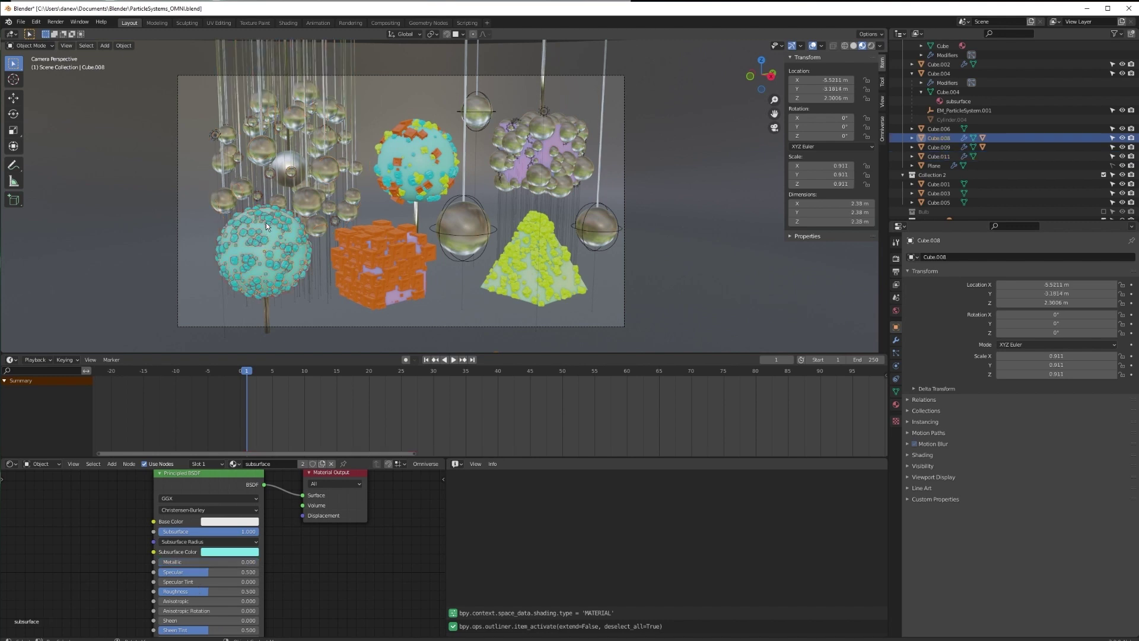
click(388, 233)
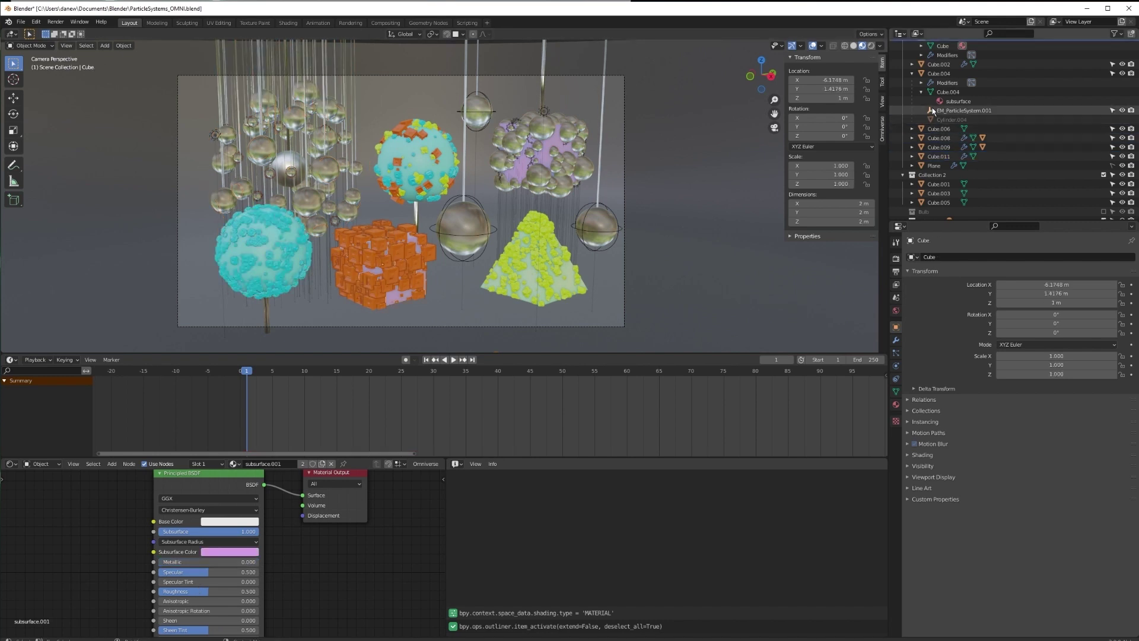
Convert the particle systems of all objects from Cube through Cube.011 with Omni Particles, with Delete PS after converting enabled
scroll(934, 108, up, 2)
click(913, 63)
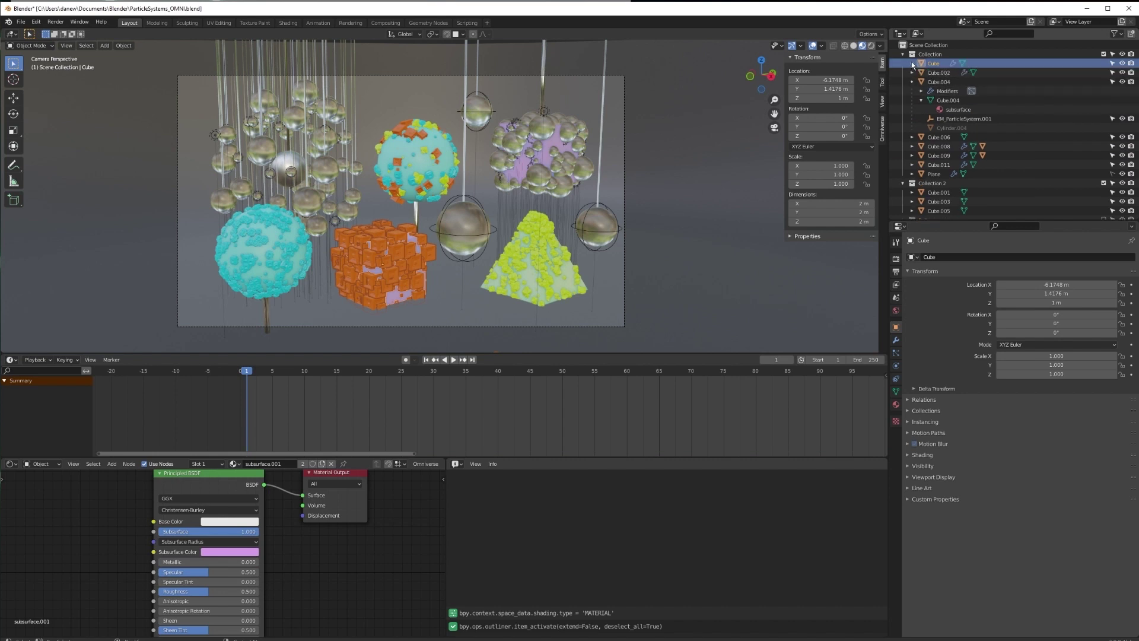
click(912, 81)
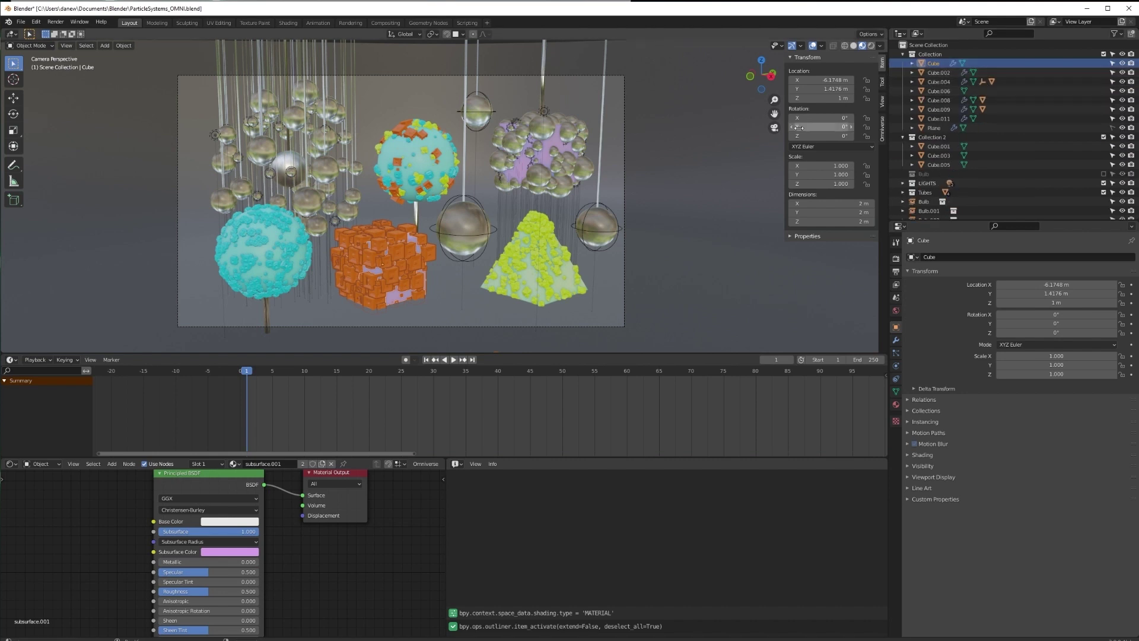
click(883, 125)
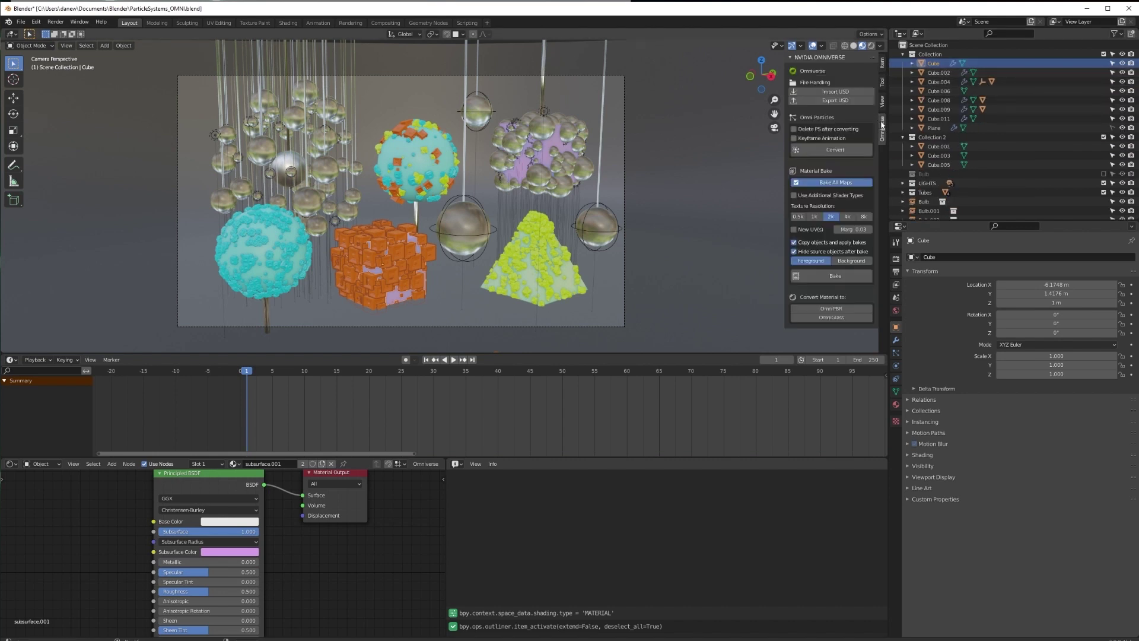
shift+click(937, 119)
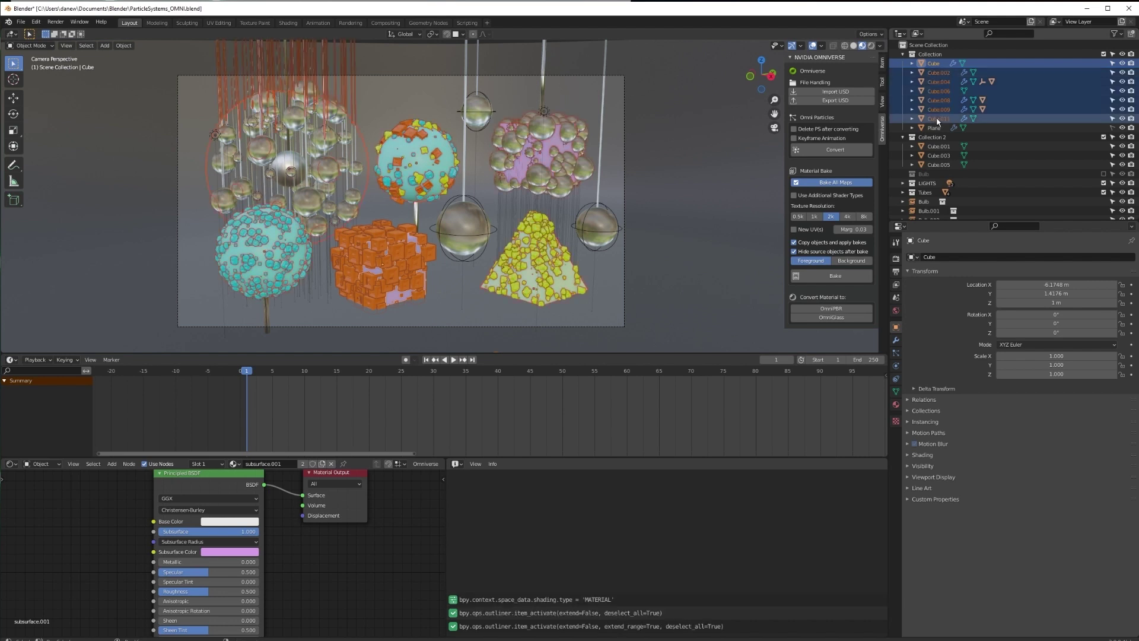
click(795, 130)
click(823, 151)
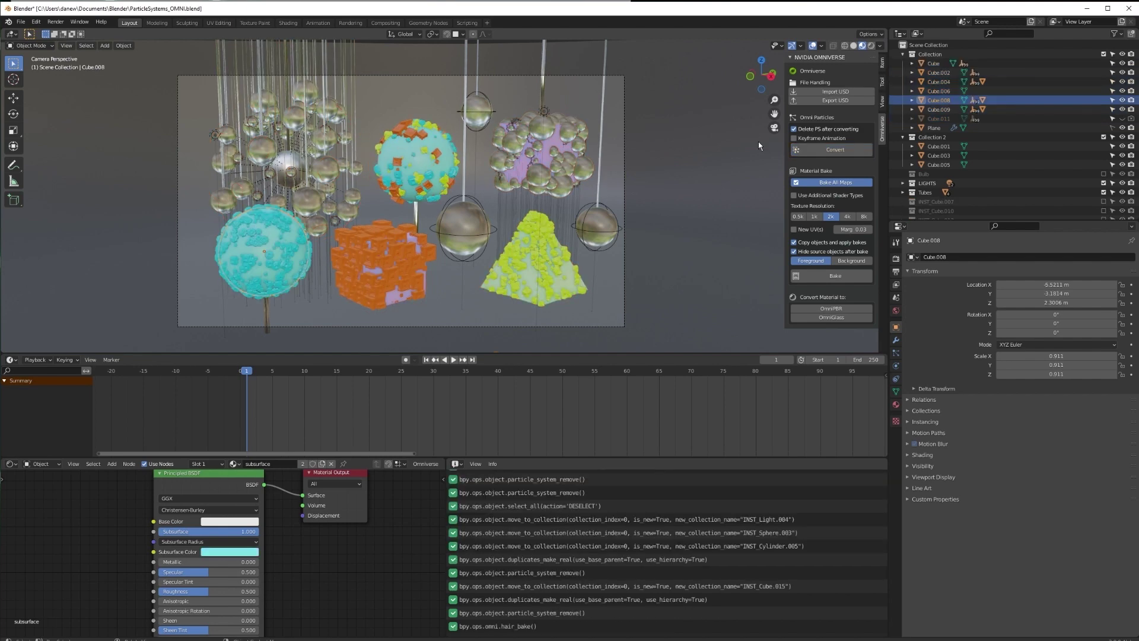
Expand Cube.008 and its EM_ParticleSystem in the outliner and examine instances such as Inst_Cube.911 and Inst_Cube.916
click(914, 101)
click(922, 119)
click(953, 128)
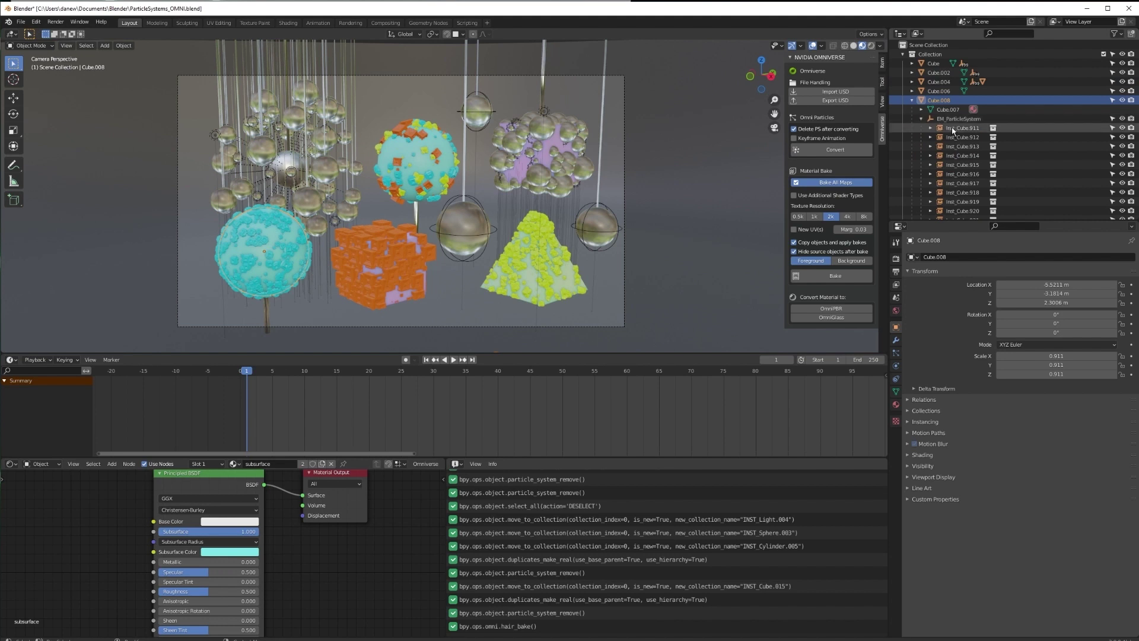
click(958, 155)
click(960, 173)
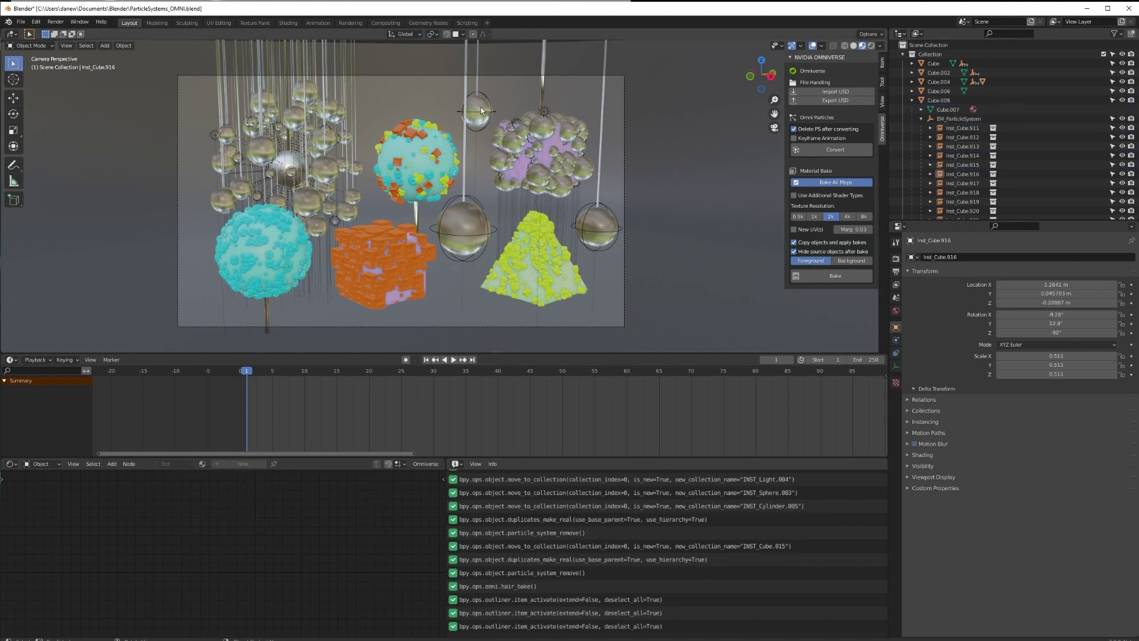
Export the scene as ParticleSystems_OMNI.usd into the Documents\Blender folder
click(24, 22)
mouse_move(35, 155)
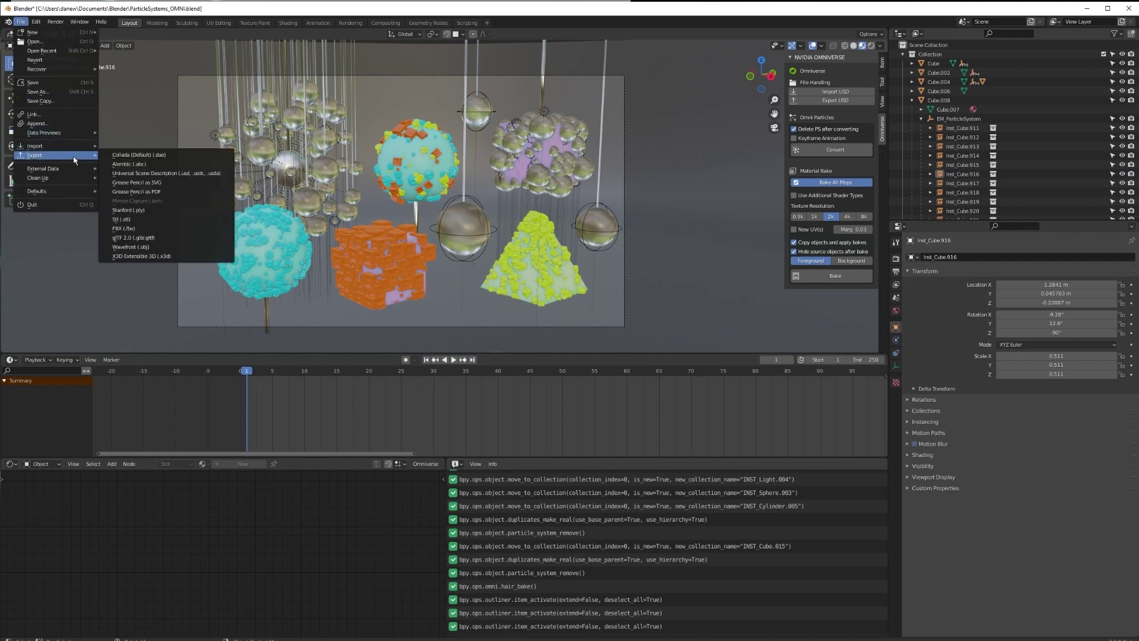
click(144, 177)
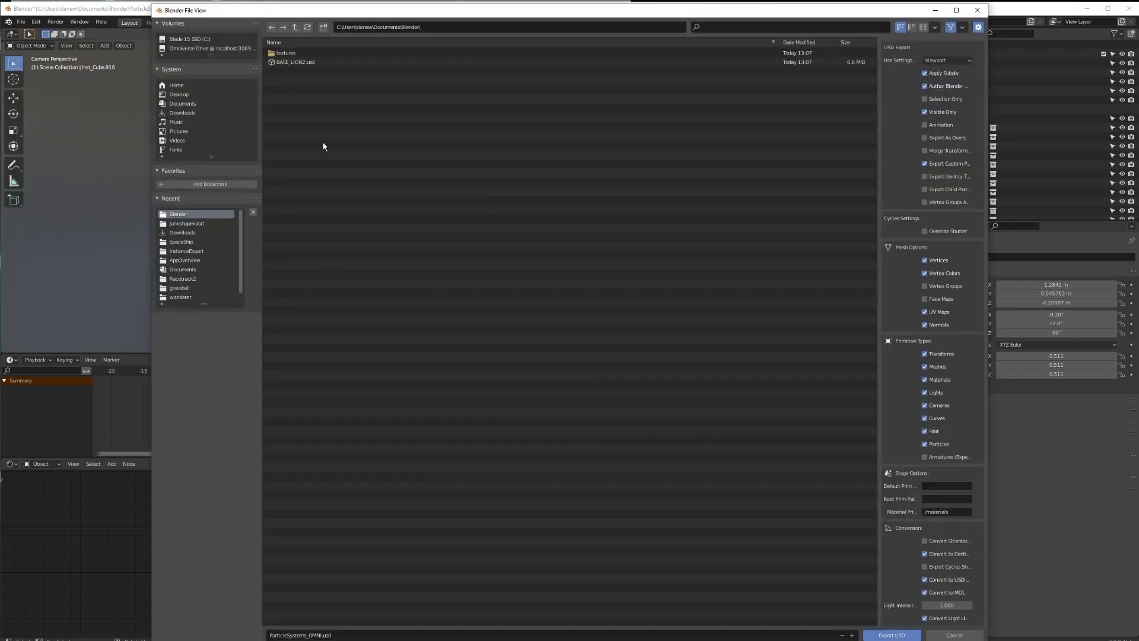
click(895, 636)
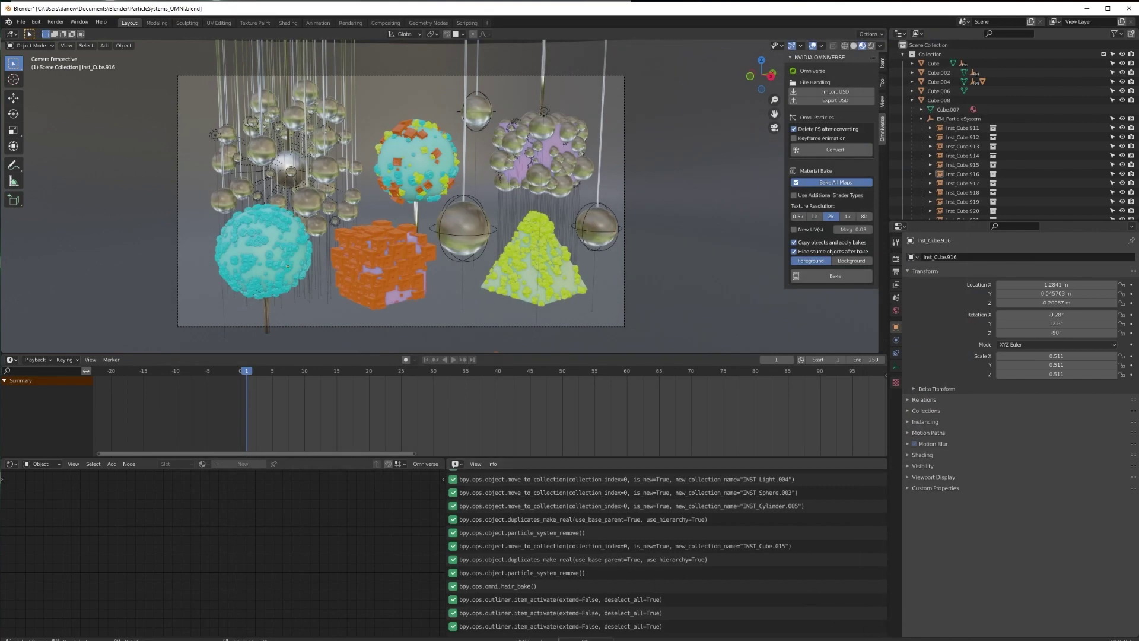
Switch to Omniverse Create and open ParticleSystems_OMNI.usd from the Documents/Blender folder
click(553, 638)
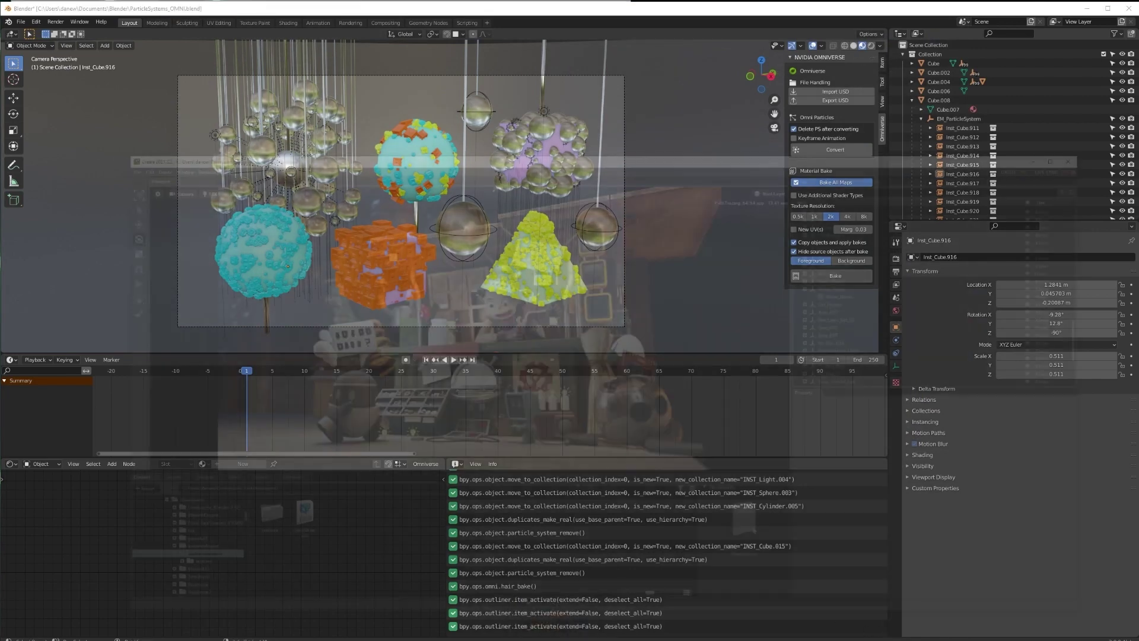
scroll(145, 484, up, 10)
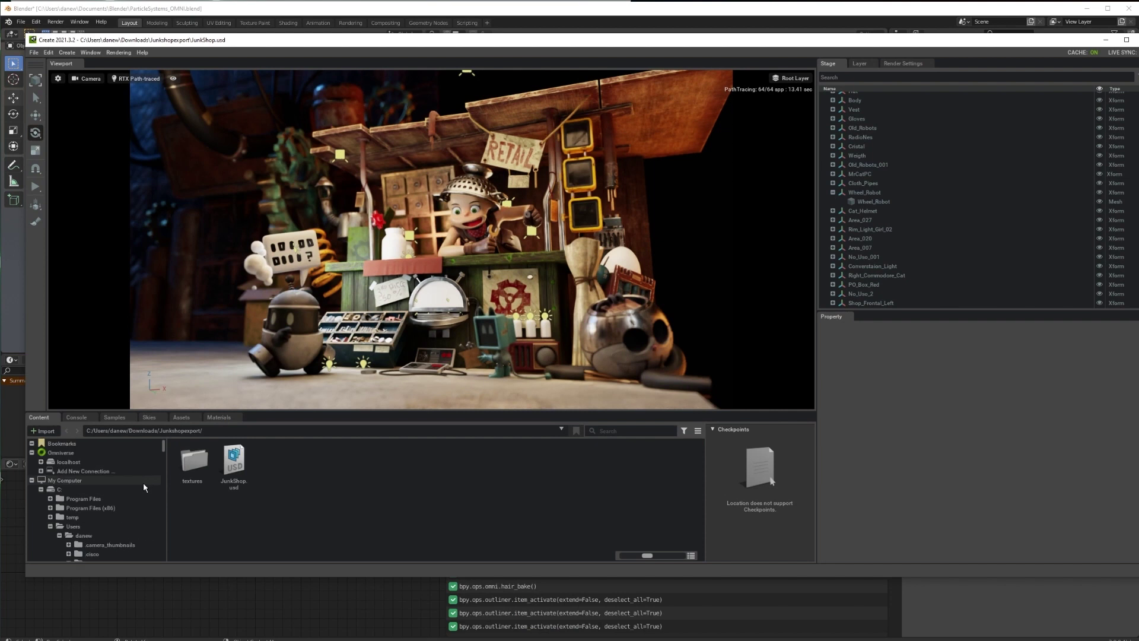
scroll(84, 530, down, 10)
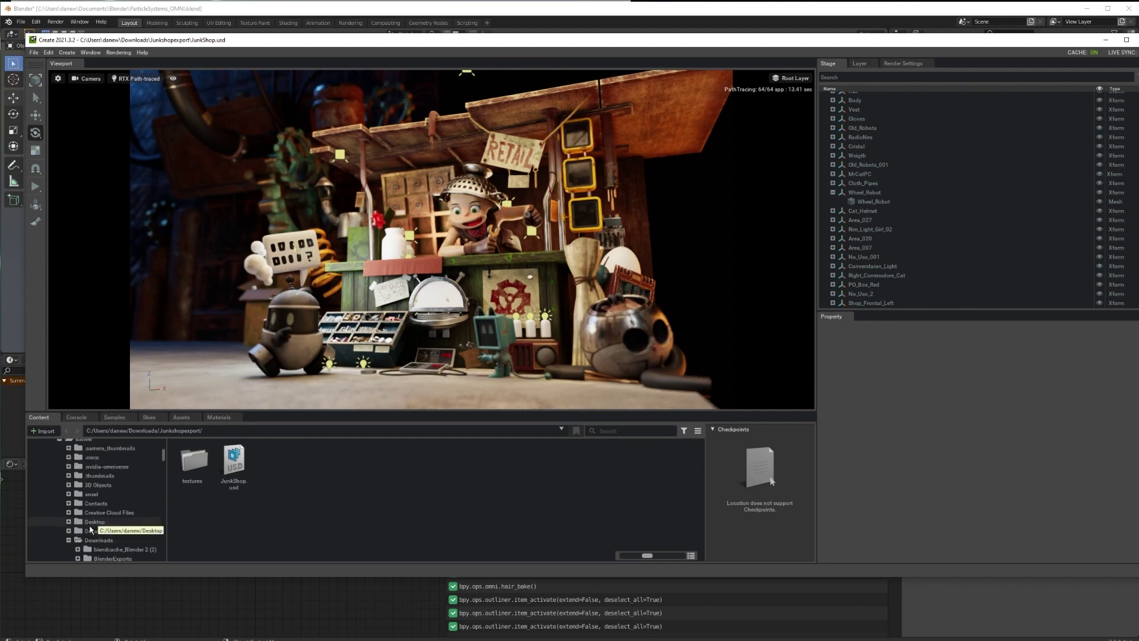
click(89, 536)
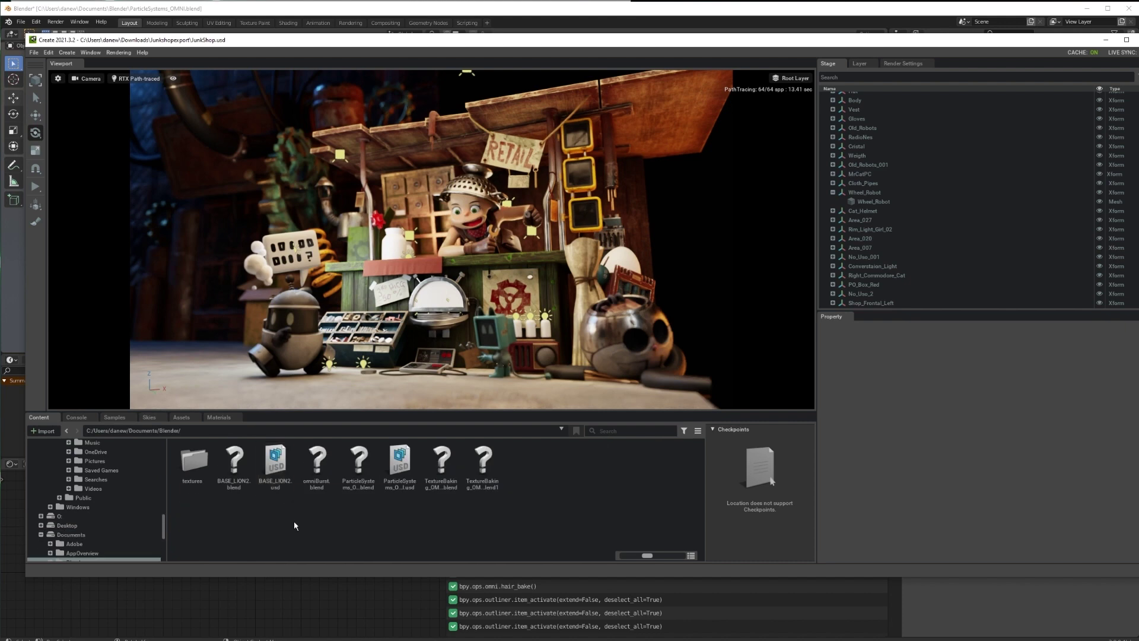
click(396, 460)
double_click(396, 461)
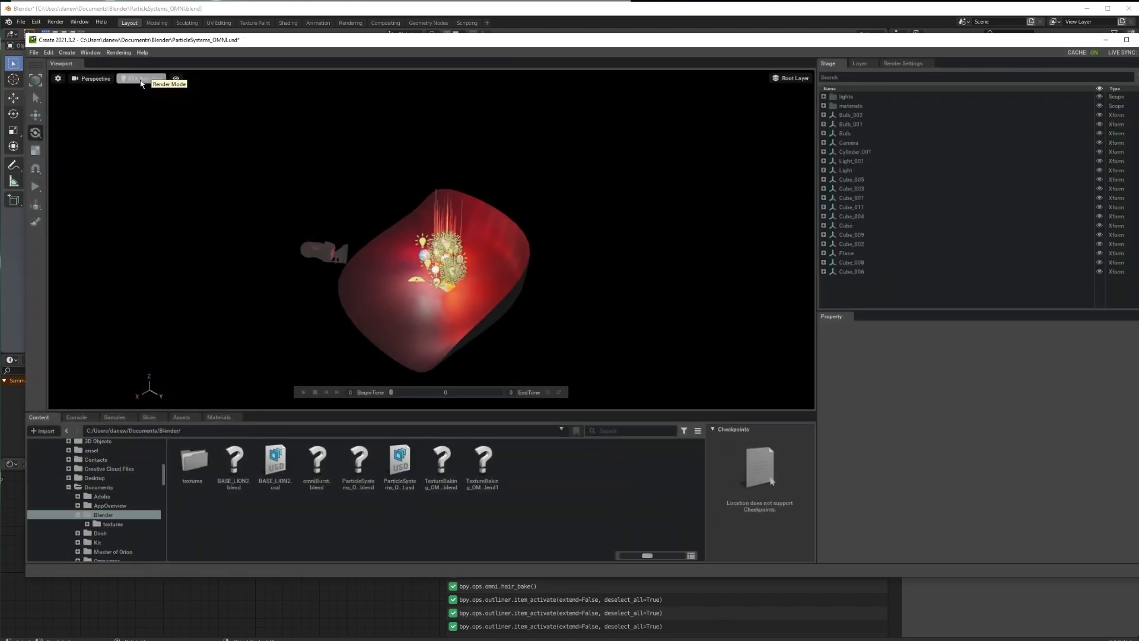
View the particle stage through the scene's Camera instead of the Perspective view
click(101, 78)
mouse_move(138, 83)
click(180, 82)
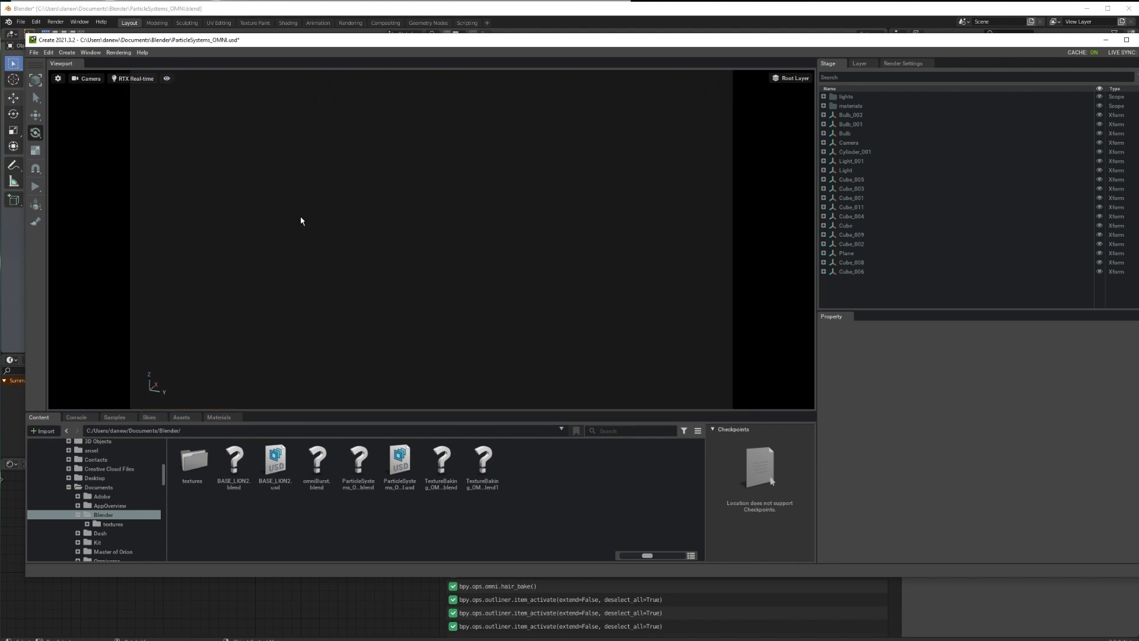
Switch to Blender and open omniBurst.blend from the Documents\Blender folder, discarding the changes to ParticleSystems_OMNI.blend
click(363, 11)
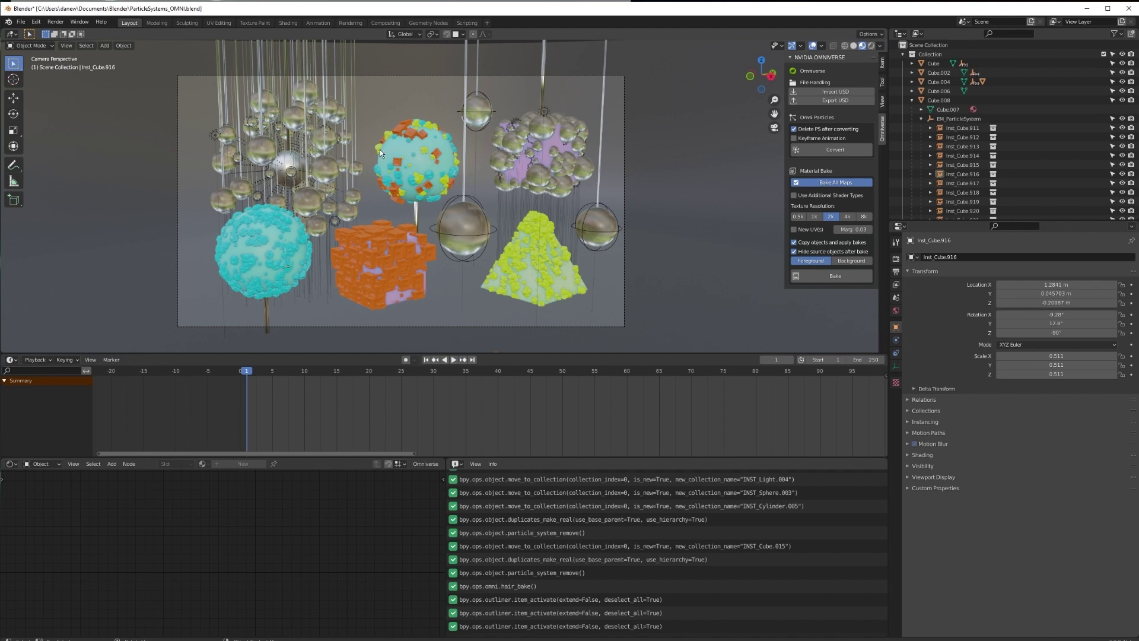
click(21, 22)
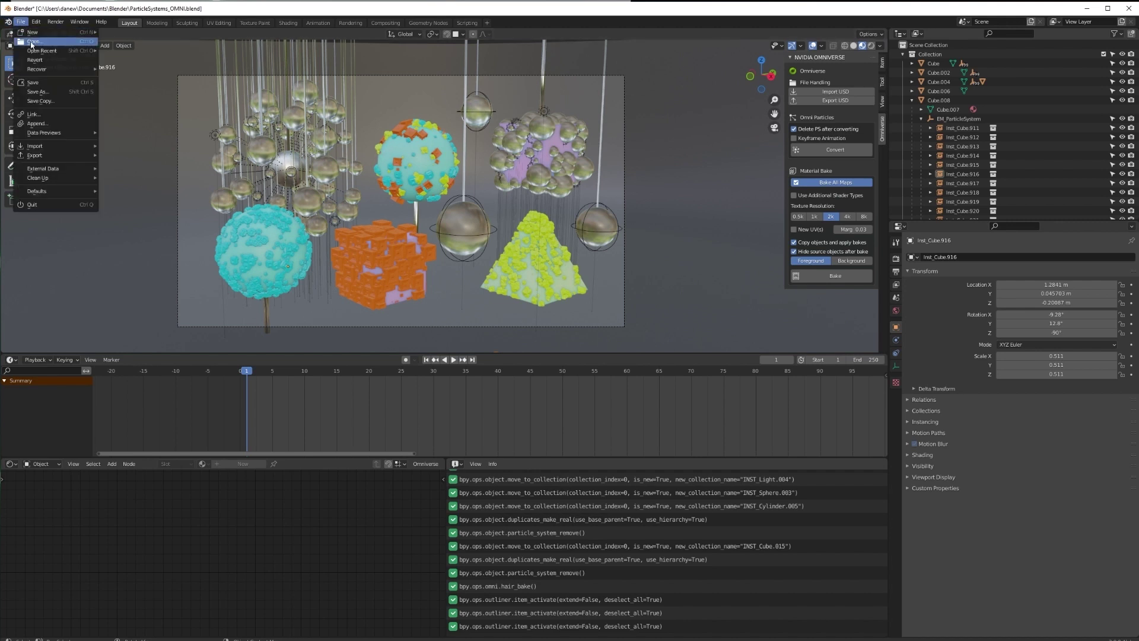
click(33, 42)
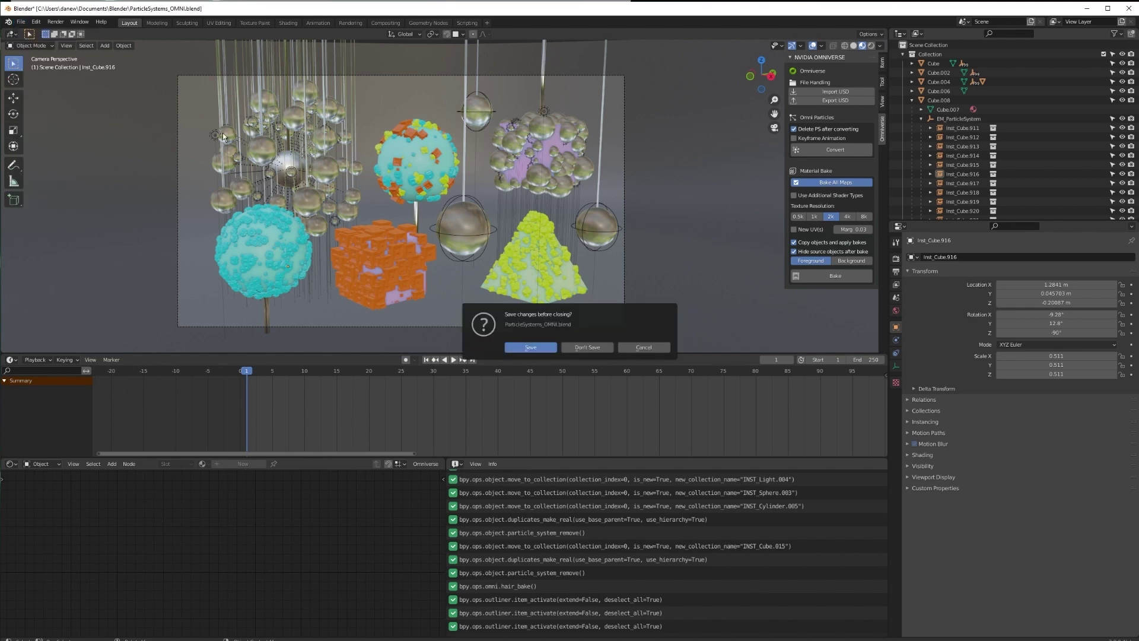
click(589, 348)
click(309, 90)
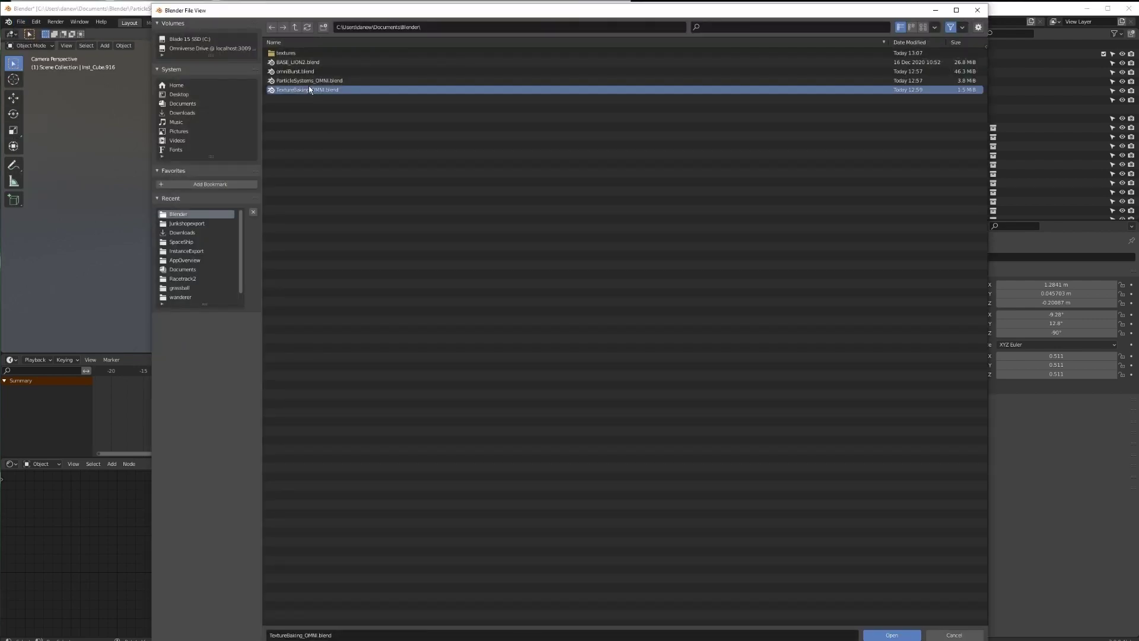
click(309, 81)
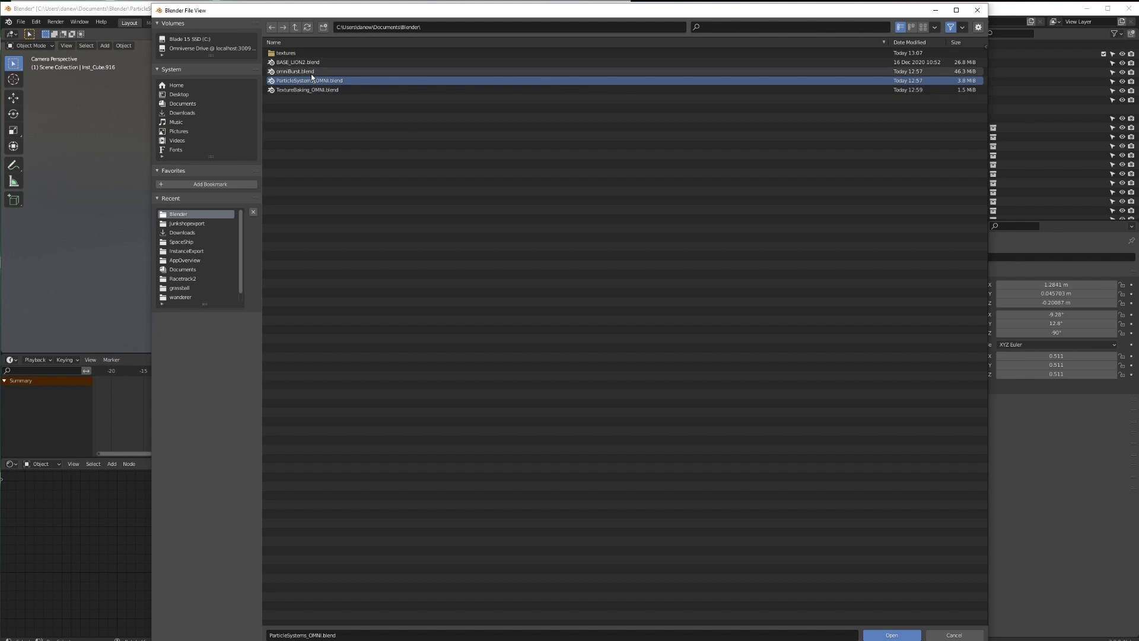
click(311, 71)
click(891, 636)
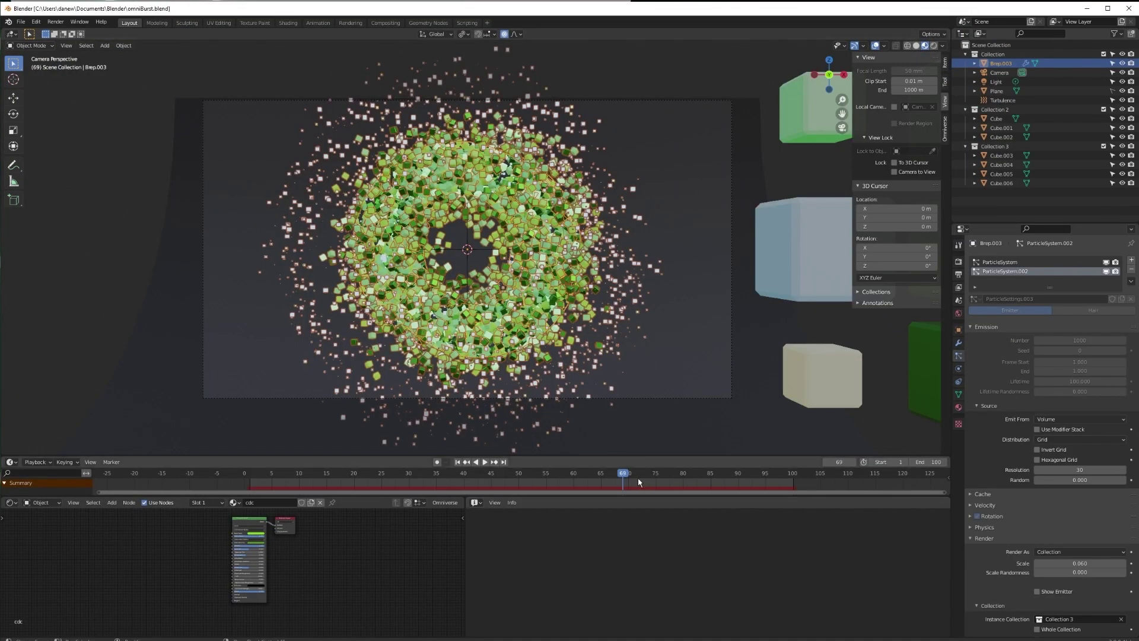
Rewind the burst animation to frame 1 and select Brep.003 with its particle system modifiers expanded in the outliner
drag(623, 475, 250, 475)
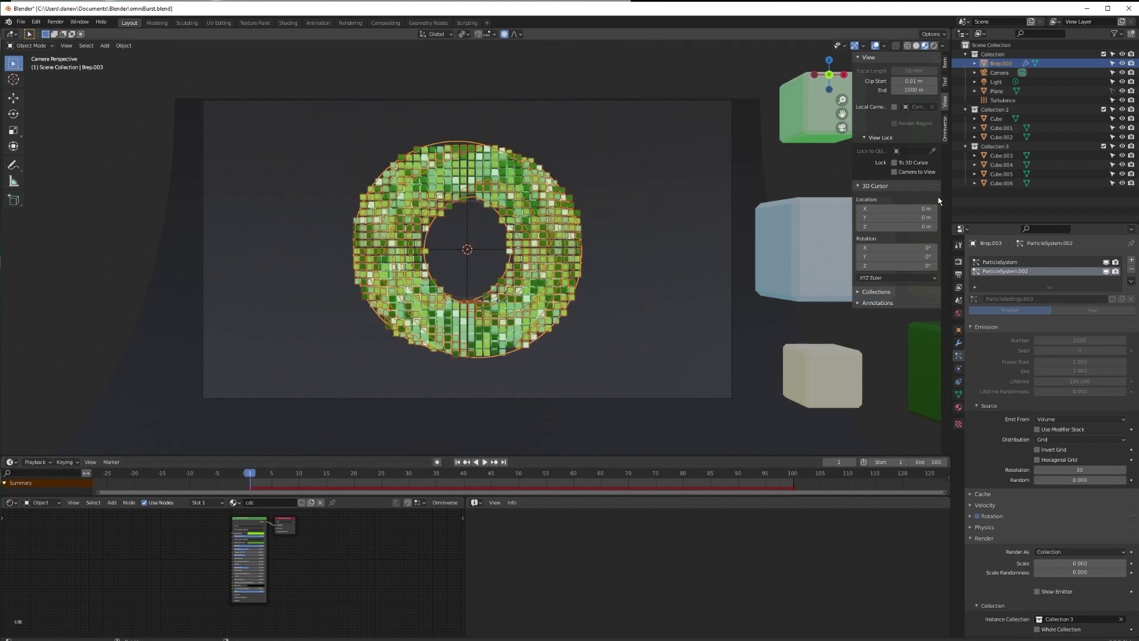
click(946, 131)
click(975, 63)
click(983, 82)
click(1002, 64)
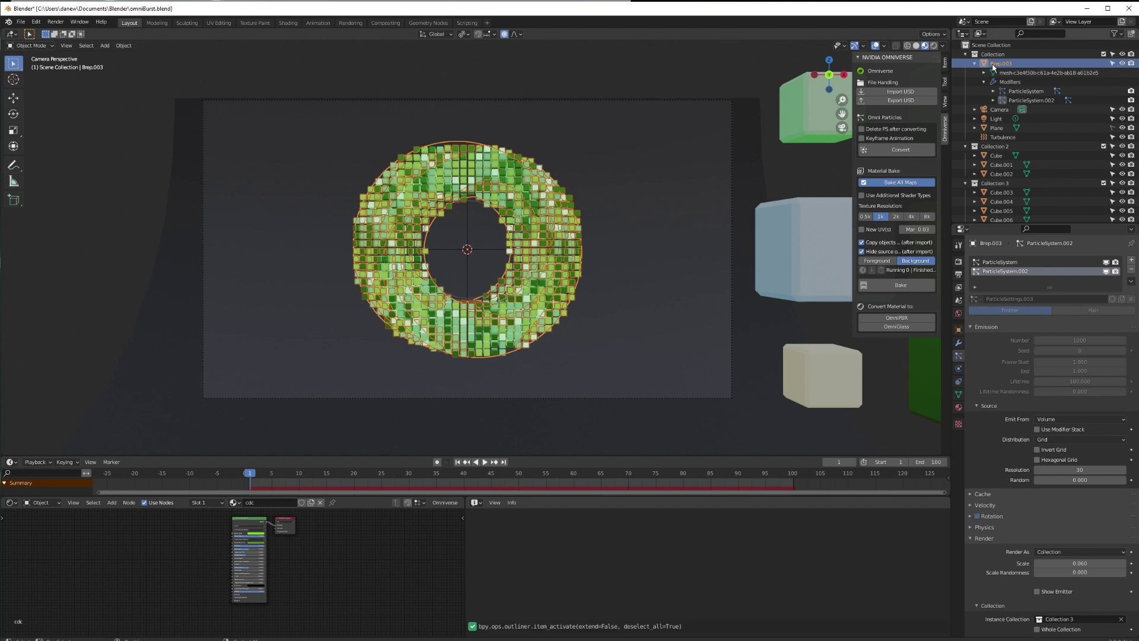
Convert Brep.003's particle systems with Delete PS after converting and Keyframe Animation enabled, using an end frame of 20
click(902, 129)
click(899, 138)
click(920, 147)
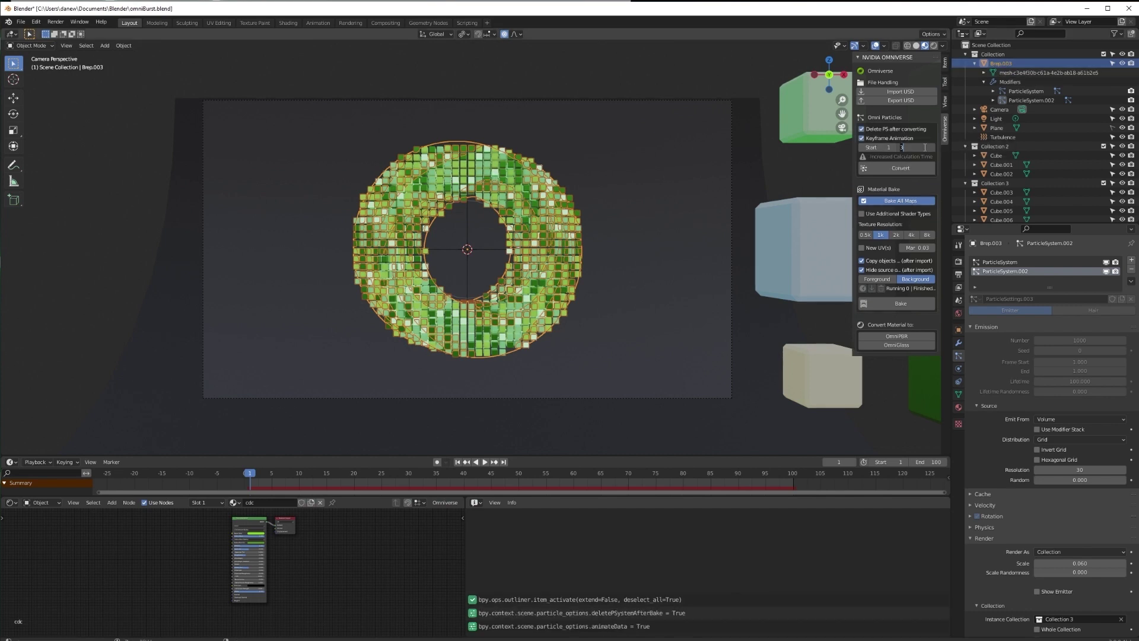
text(20)
key(Return)
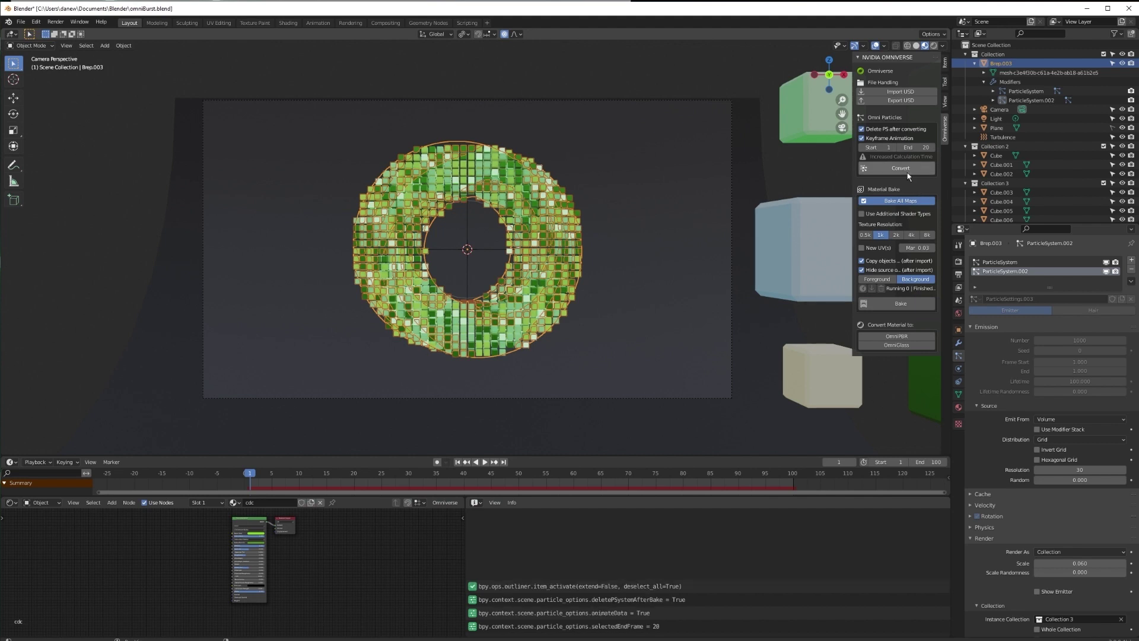
click(907, 170)
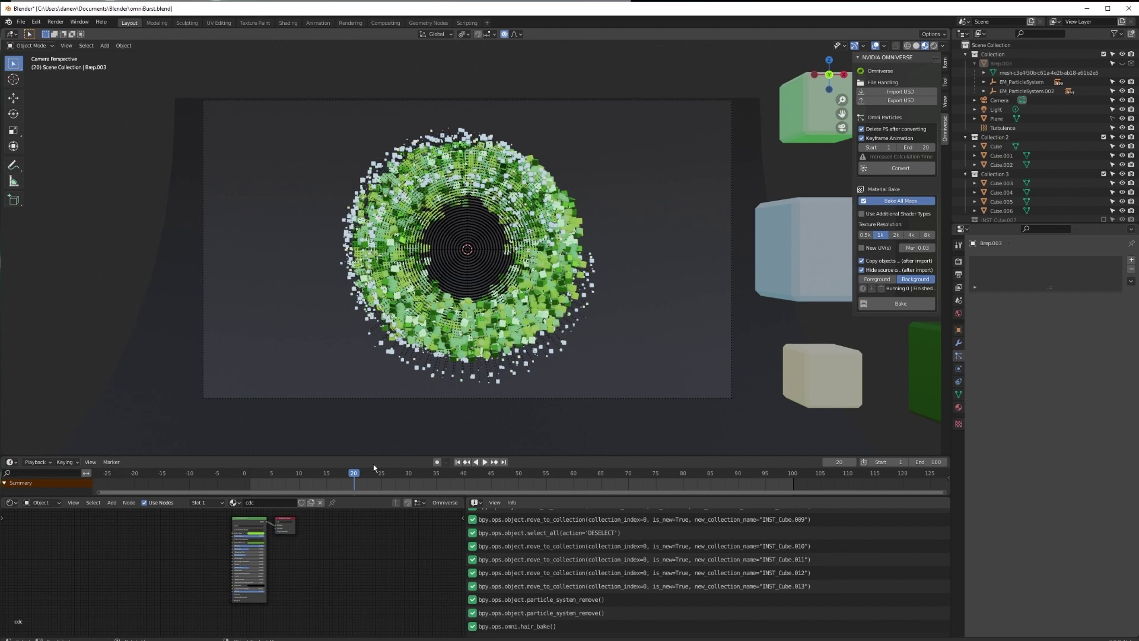
Play and scrub the converted particle burst from its early frames to about frame 20
click(267, 473)
key(space)
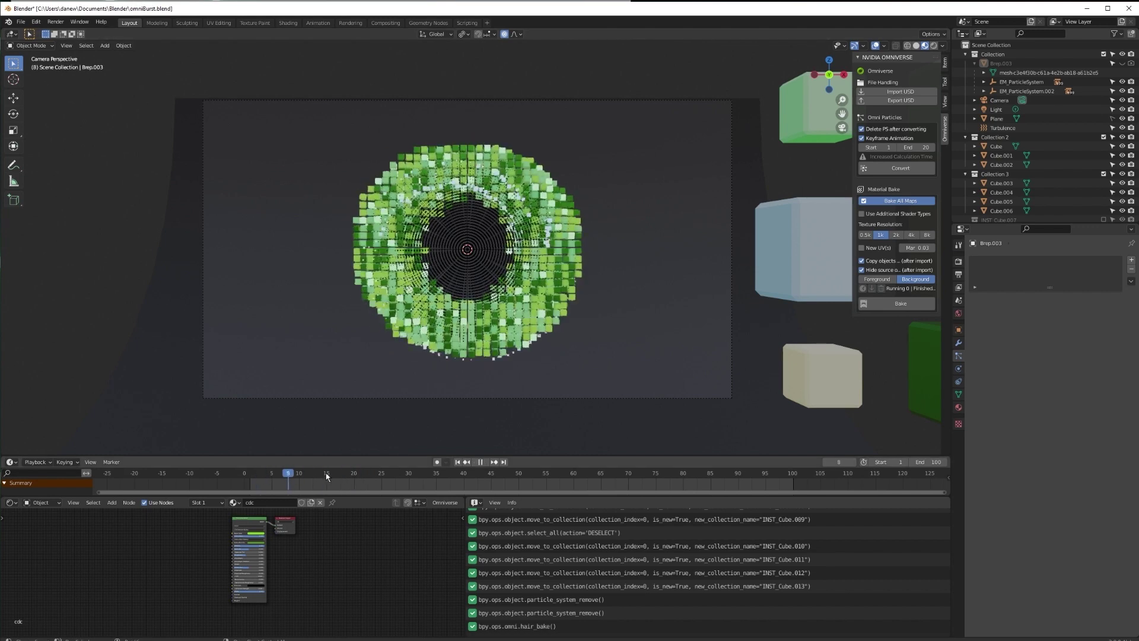
drag(281, 474, 354, 476)
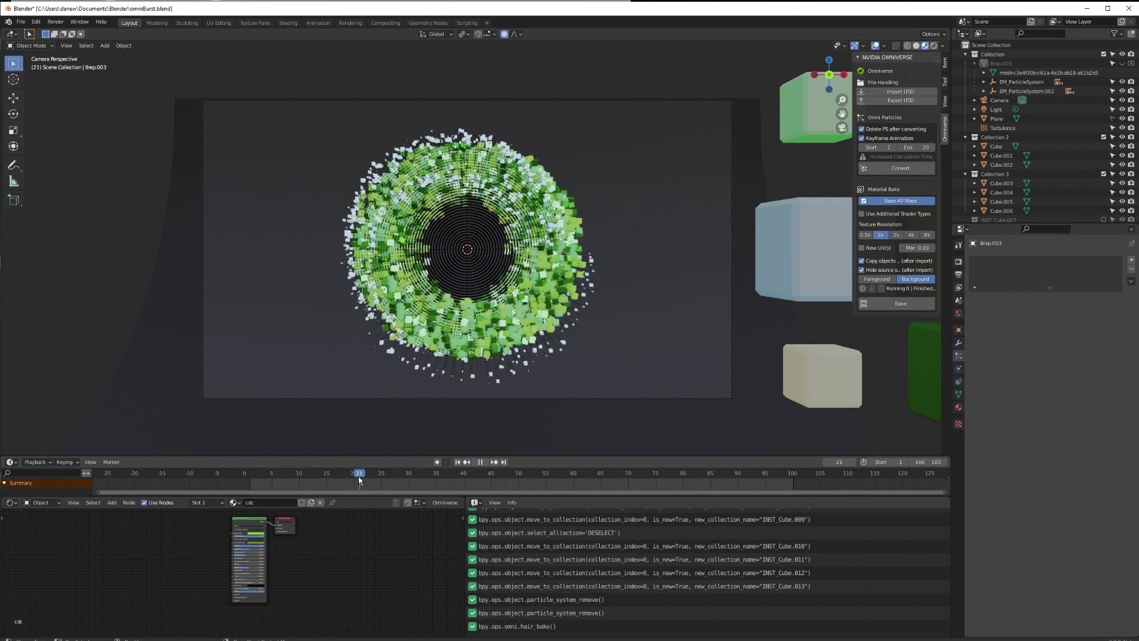
Export the scene as omniBurst.usd in the Documents\Blender folder with Animation enabled and the end frame set to 20
click(20, 22)
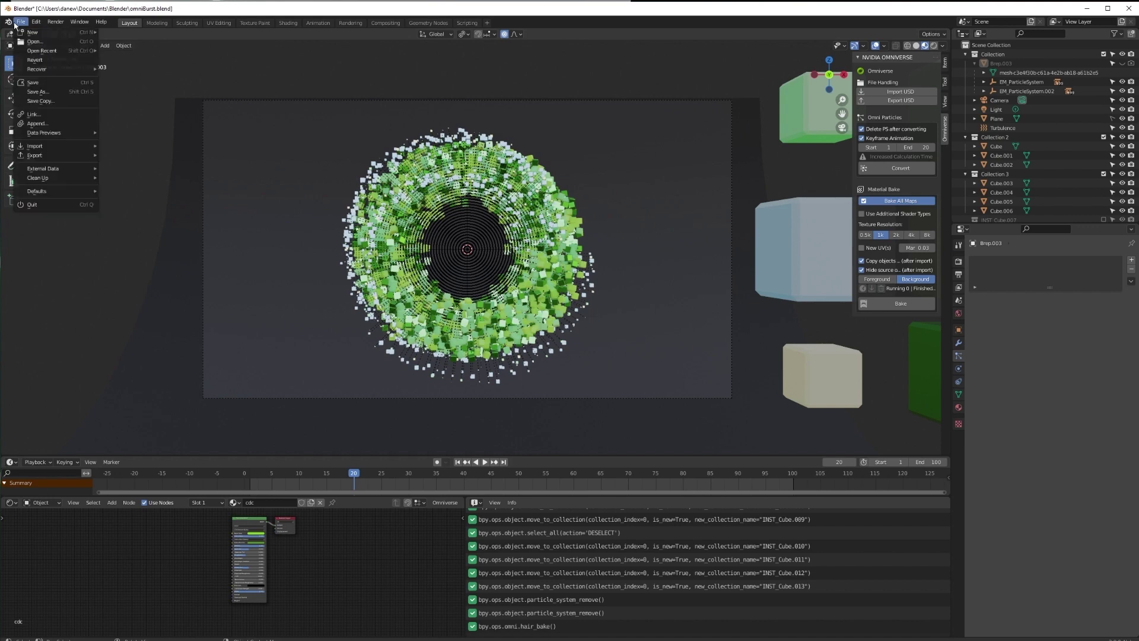
mouse_move(44, 156)
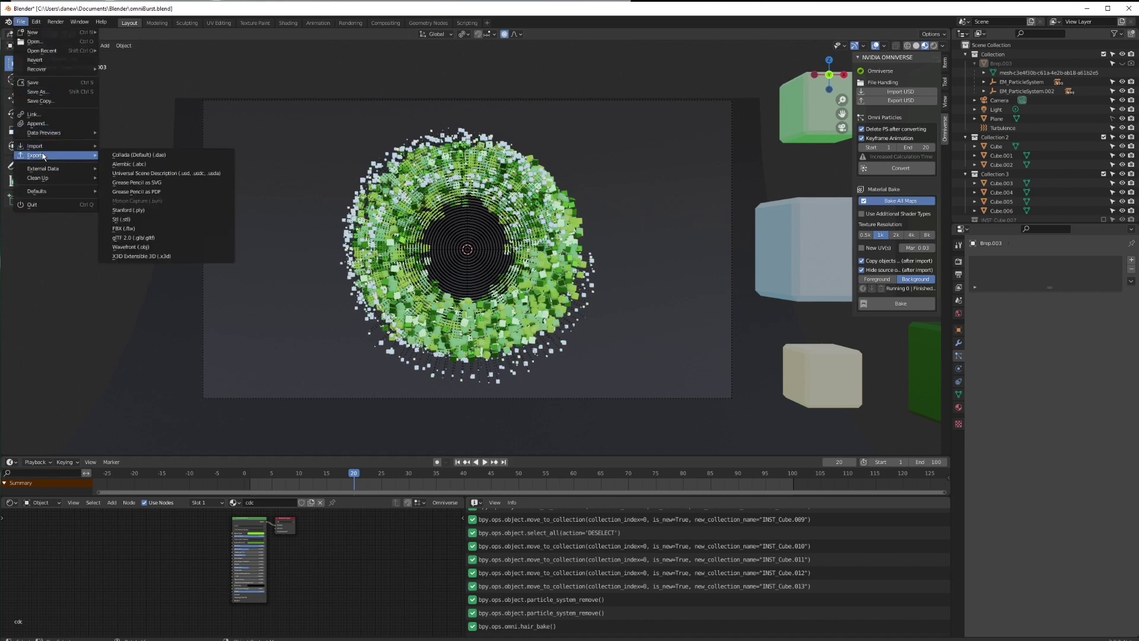
click(142, 174)
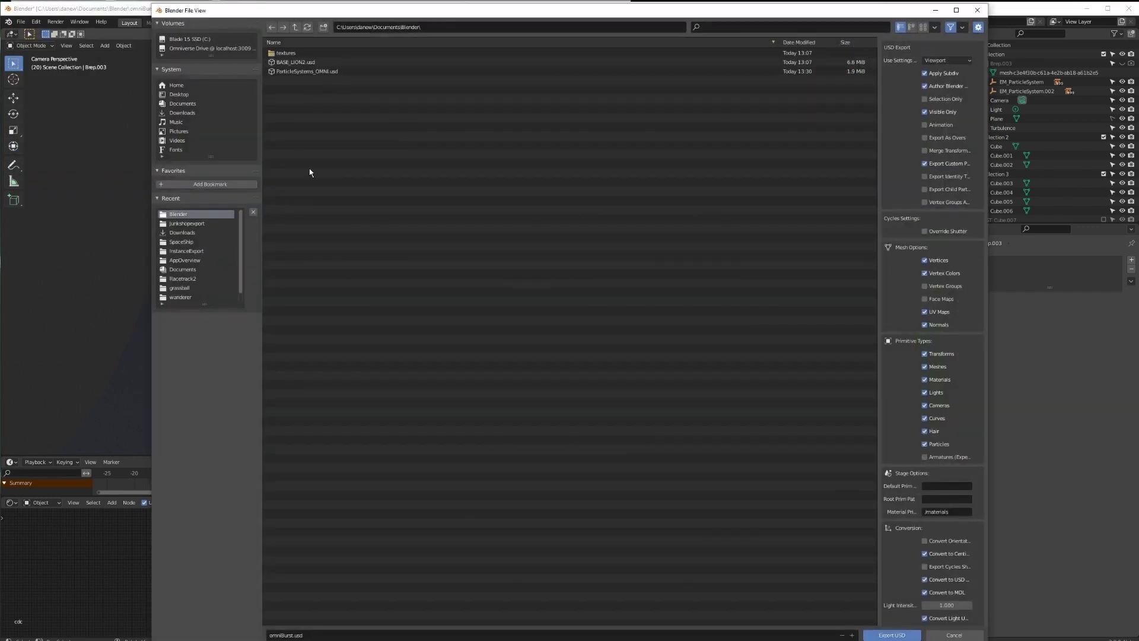
click(926, 125)
click(943, 151)
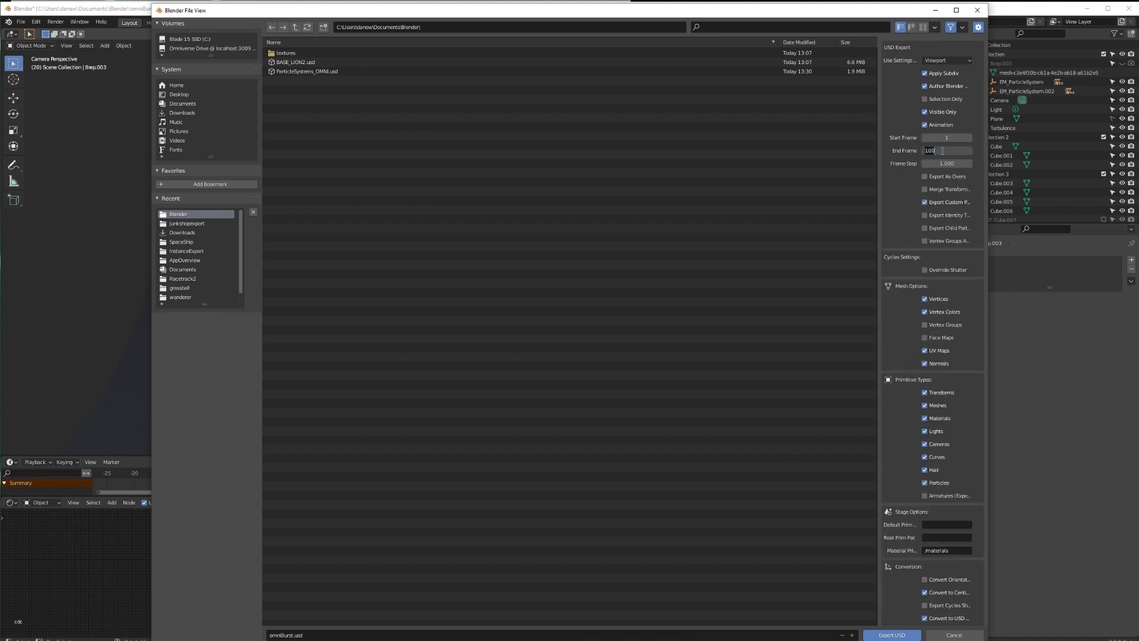
text(20)
key(Return)
scroll(949, 325, down, 6)
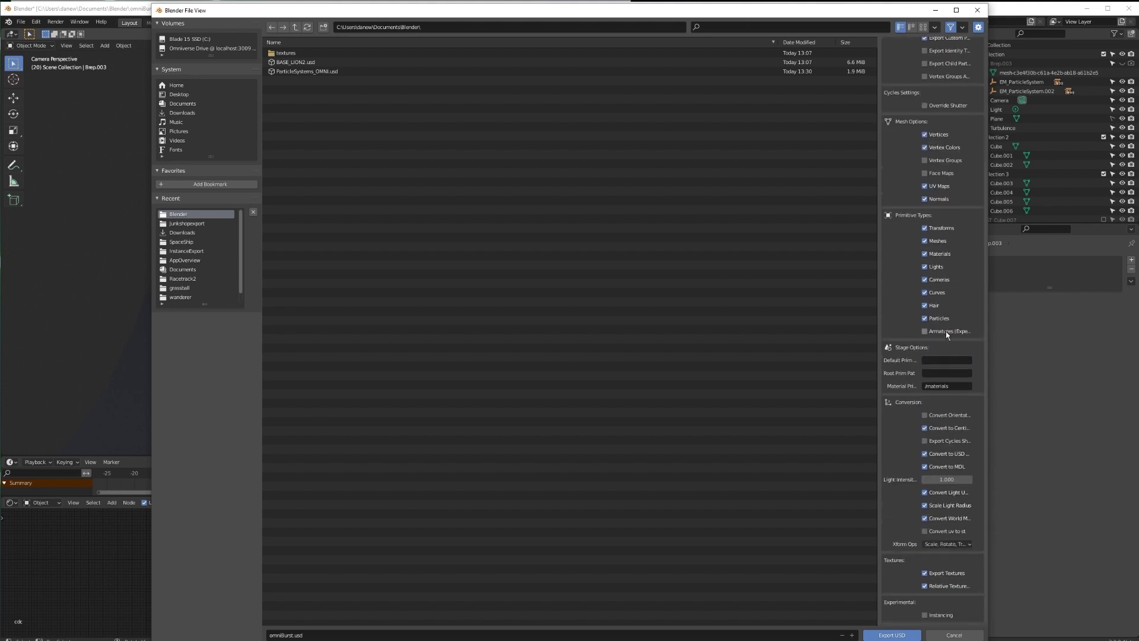
click(912, 634)
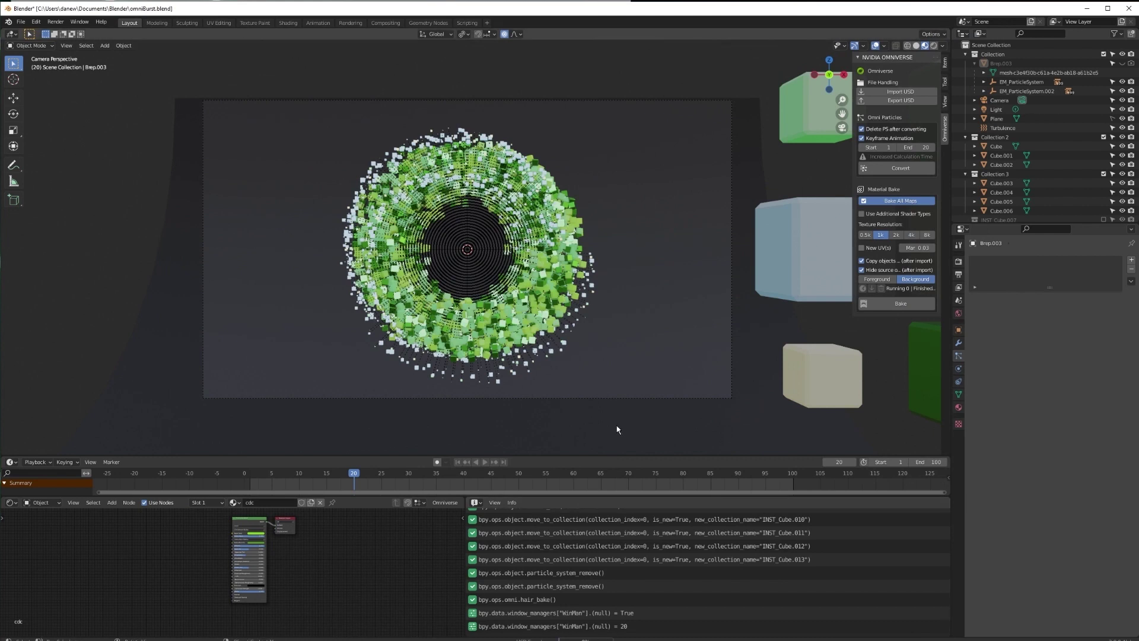
key(shift+Left)
key(space)
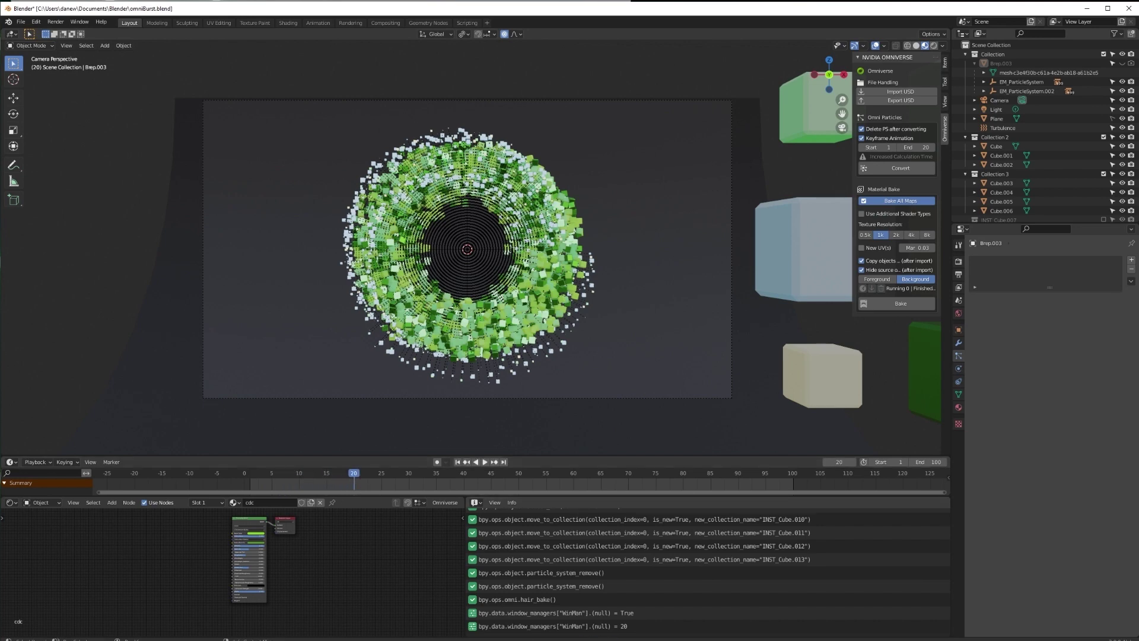
Switch to Omniverse Create and open omniBurst.usd from the Documents/Blender folder, discarding changes to the current stage
key(alt+Tab)
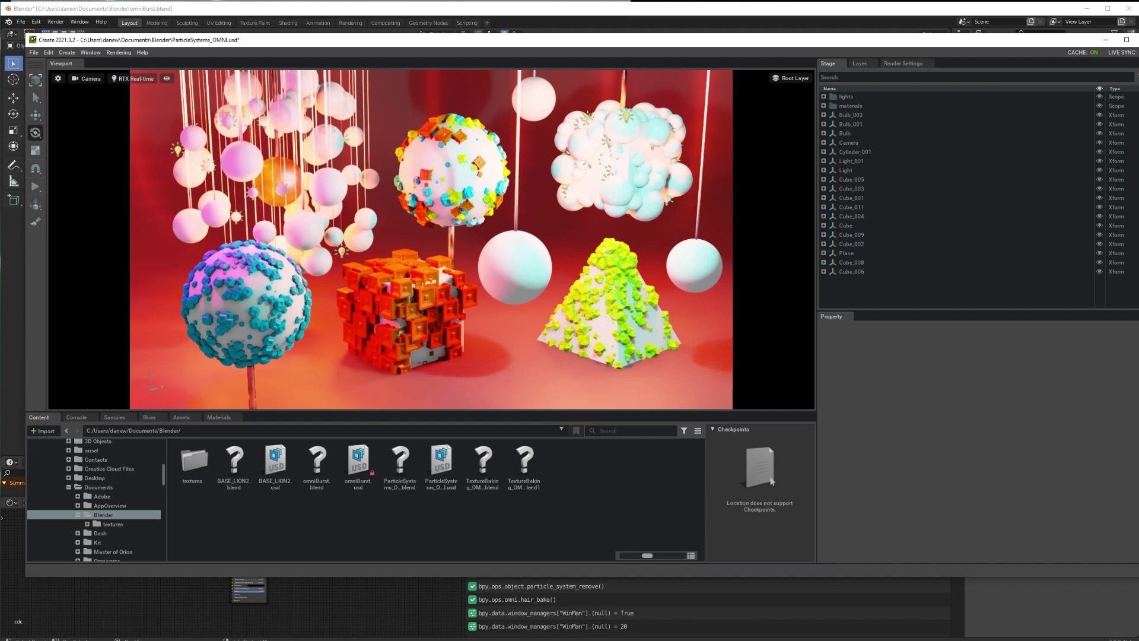
right_click(464, 522)
click(365, 474)
click(358, 462)
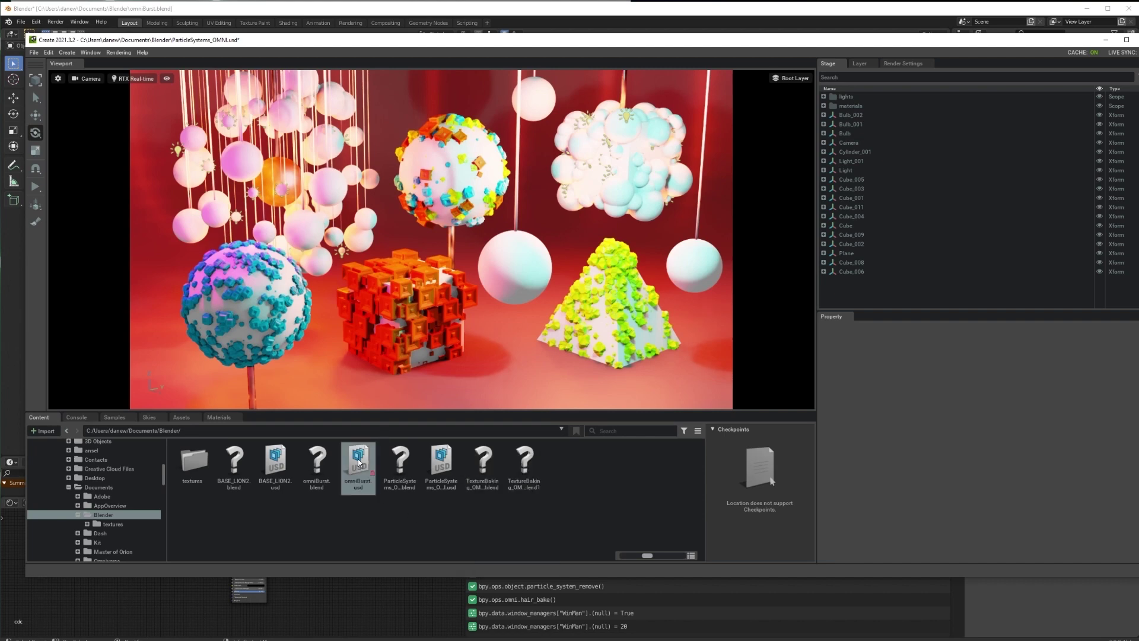
double_click(358, 462)
click(601, 377)
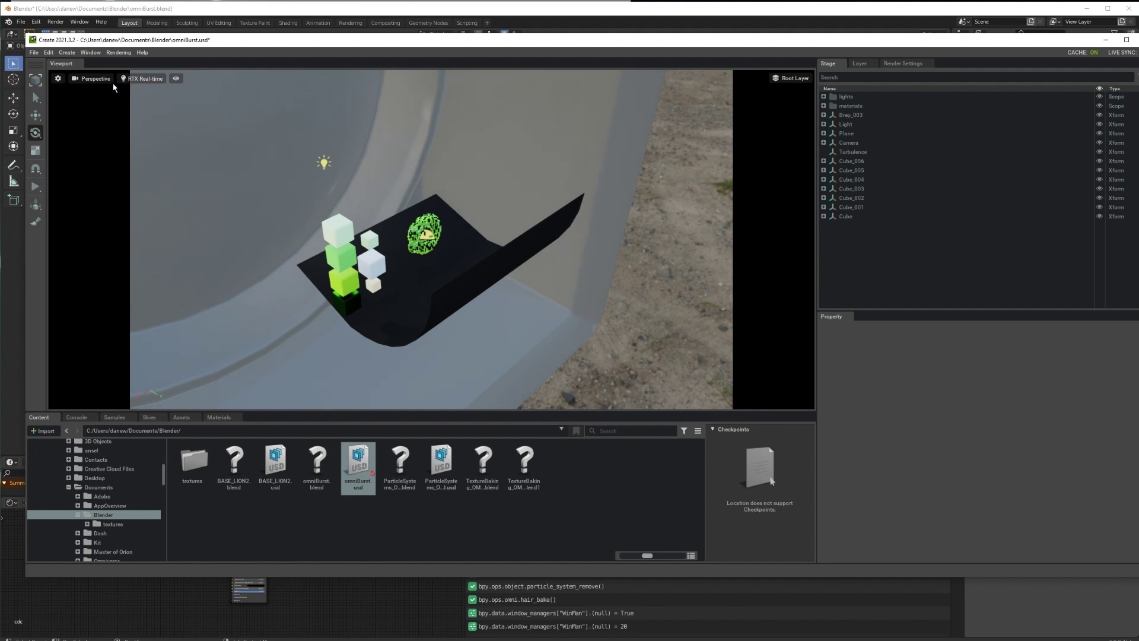
View the omniBurst stage through the scene's Camera instead of the Perspective view
click(110, 80)
mouse_move(119, 85)
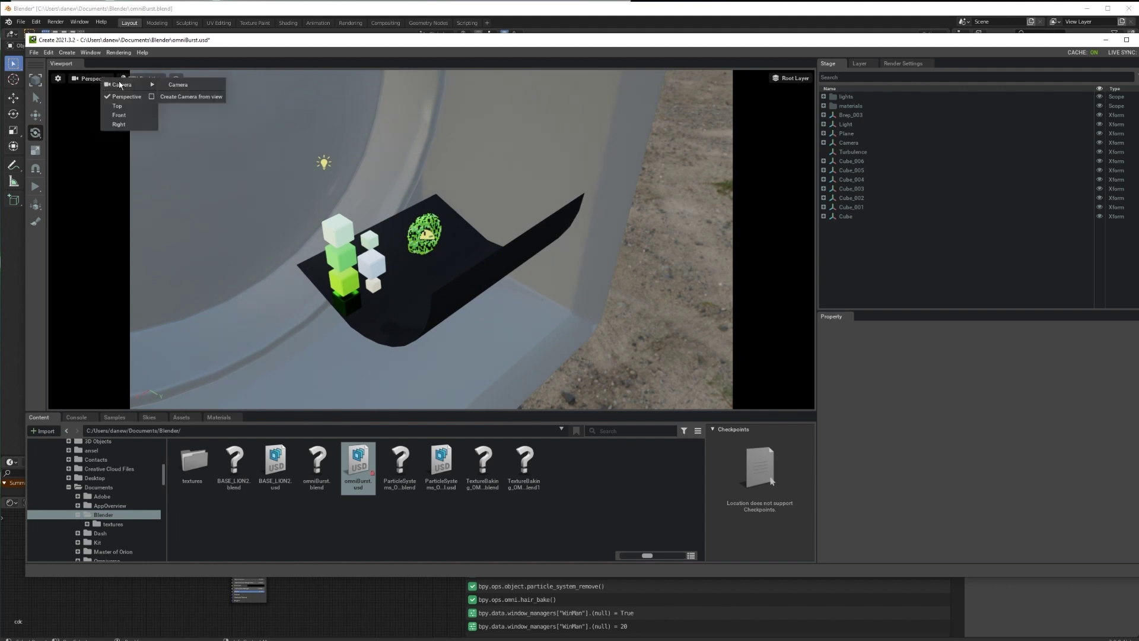
click(172, 83)
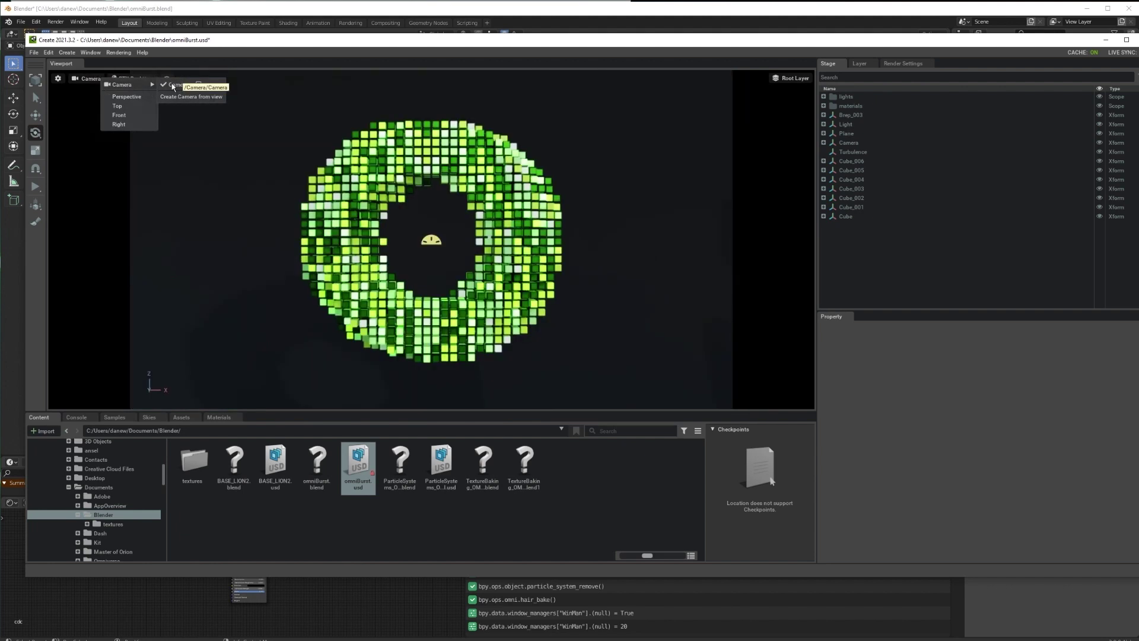
Scrub the burst animation in Create through to frame 20 and move the Create window aside to compare it with Blender
click(381, 426)
mouse_move(394, 393)
drag(394, 393, 501, 393)
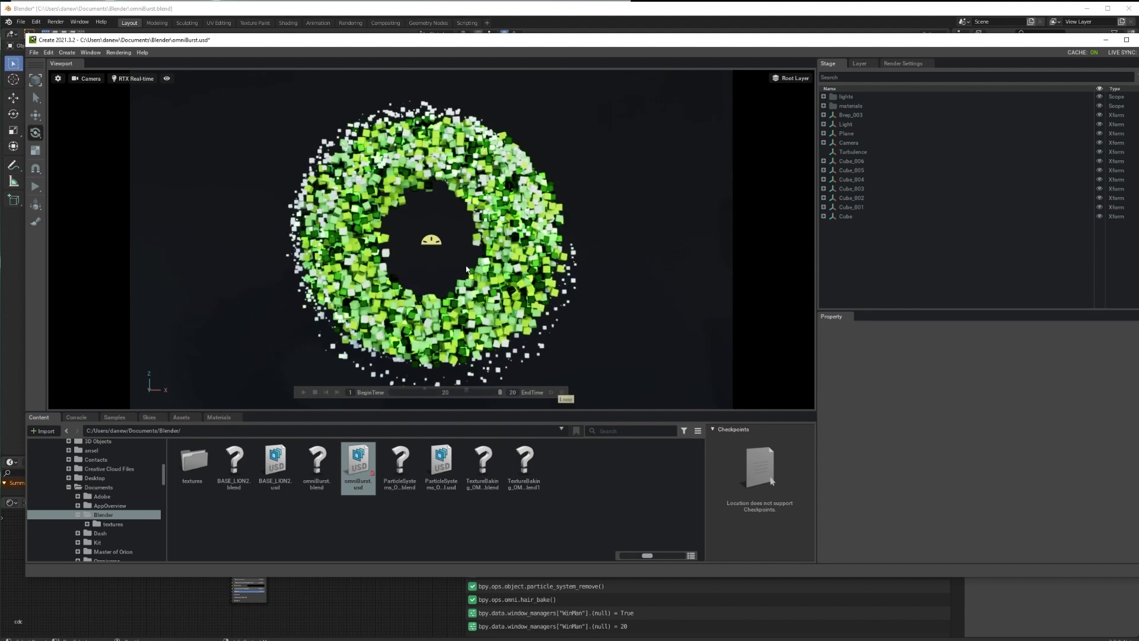
drag(425, 42, 1000, 47)
click(1025, 401)
drag(1025, 401, 941, 398)
Return to Blender, play the converted burst animation from its first frames, and stop playback
key(space)
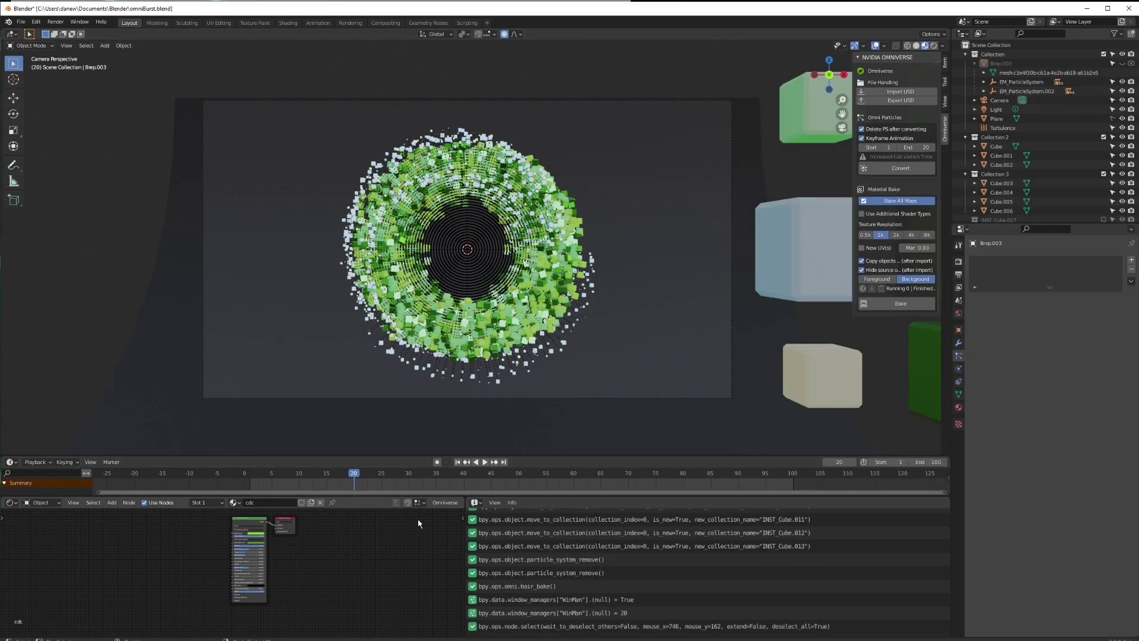
click(418, 518)
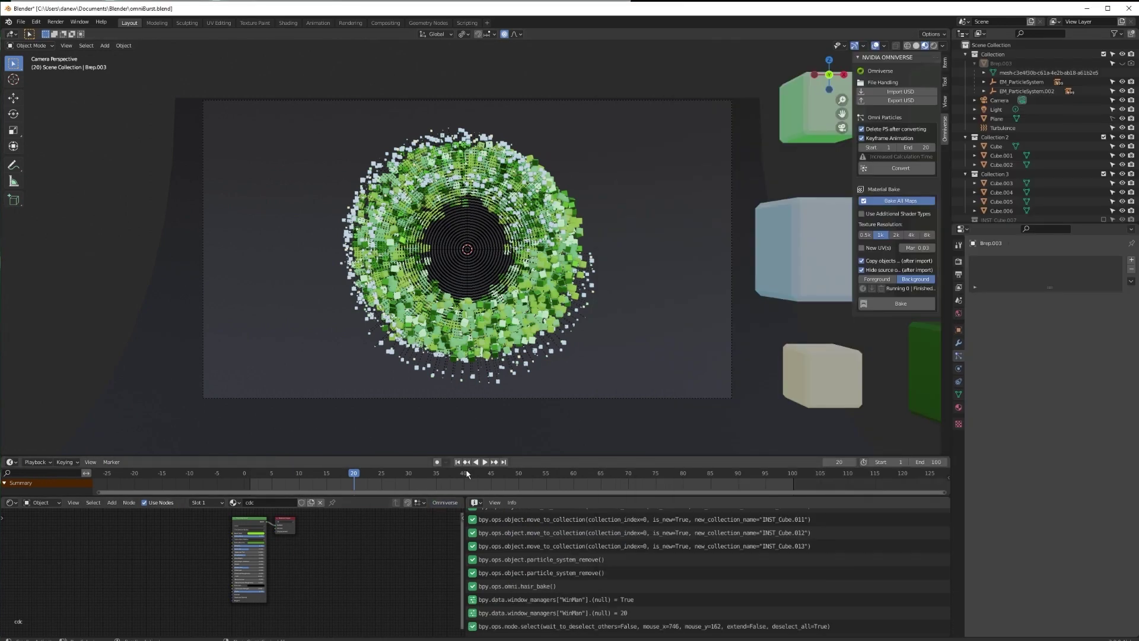
click(485, 462)
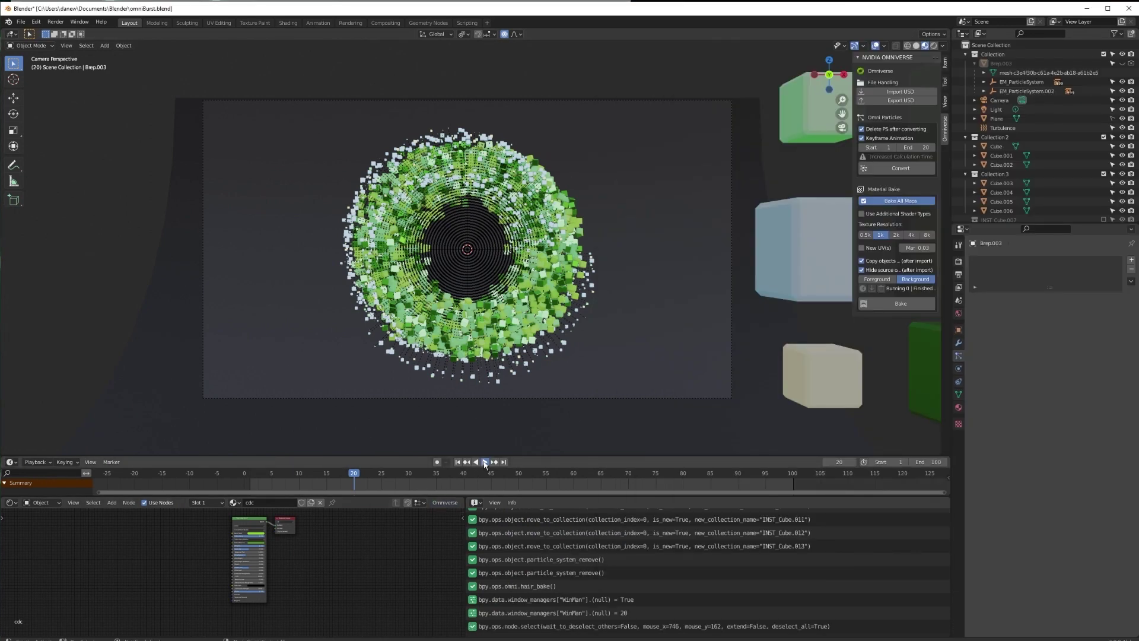
click(268, 472)
click(258, 471)
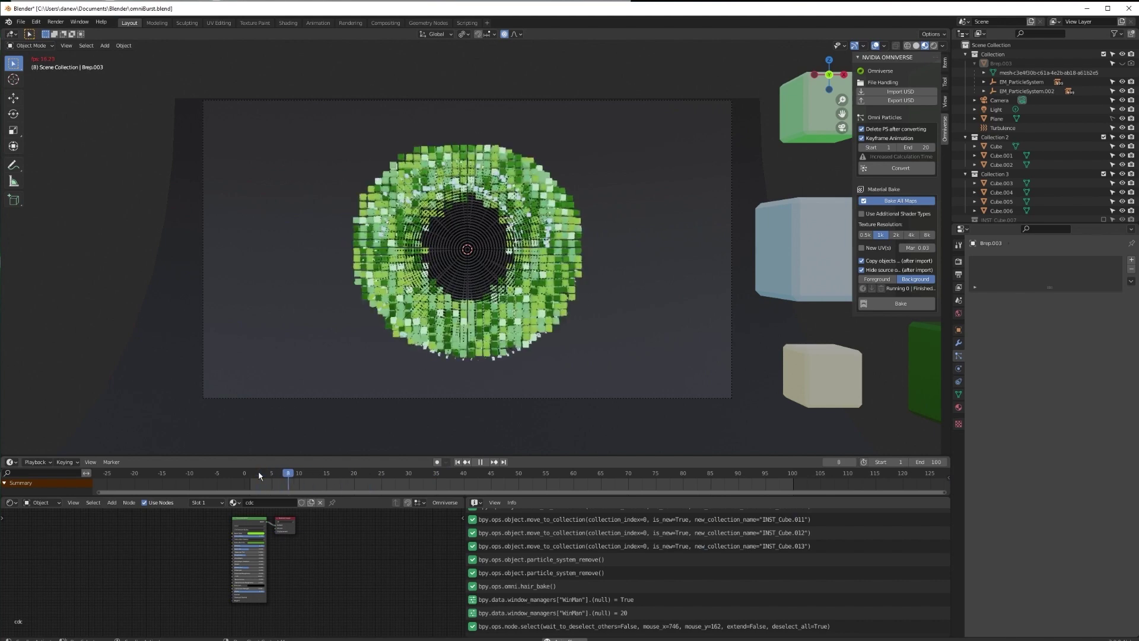
key(space)
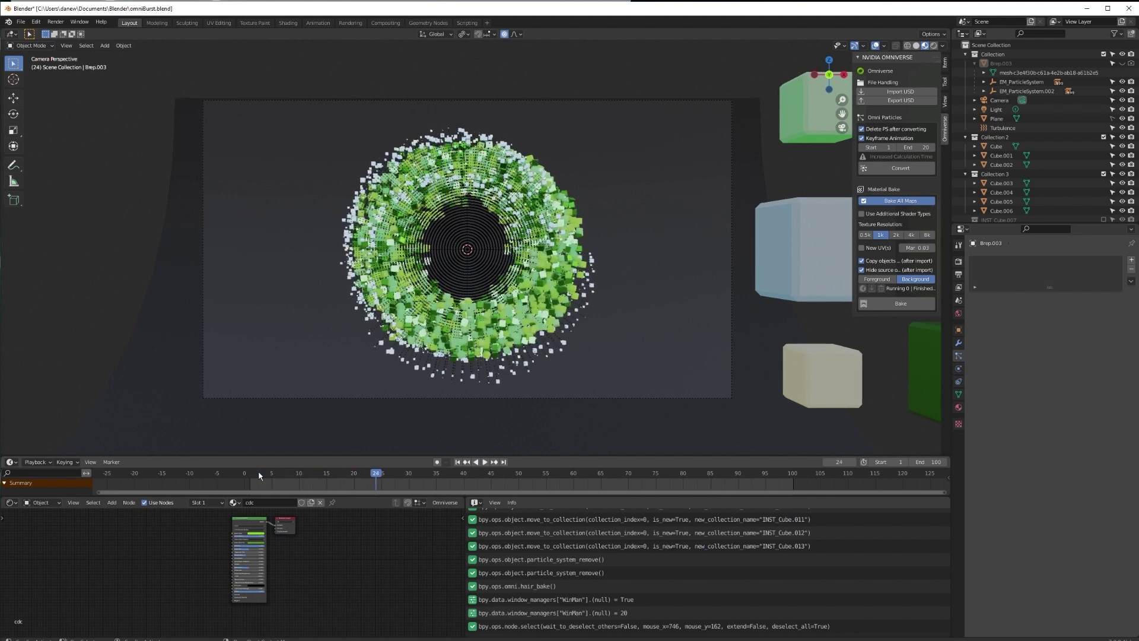